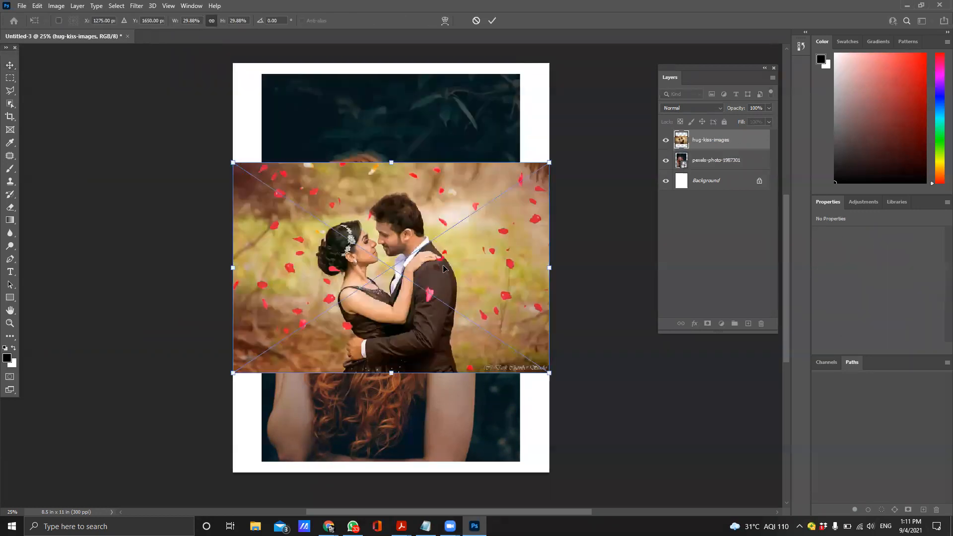
Commit the placed hug-kiss-images photo and move it down and left to about X -1.73 in, Y 3.34 in
{"action": "key", "text": "Return"}
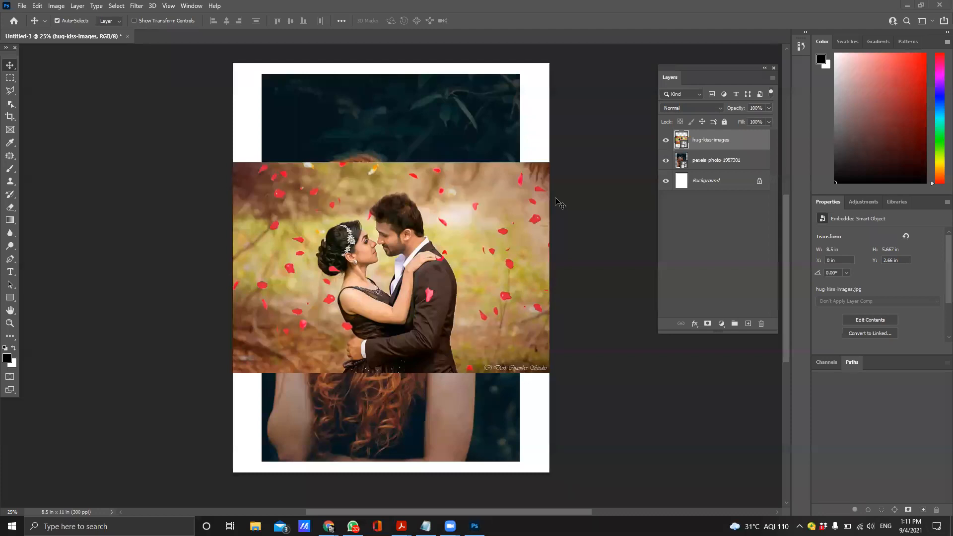
{"action": "left_click_drag", "start_coordinate": [716, 73], "coordinate": [618, 71]}
{"action": "left_click_drag", "start_coordinate": [425, 224], "coordinate": [390, 263]}
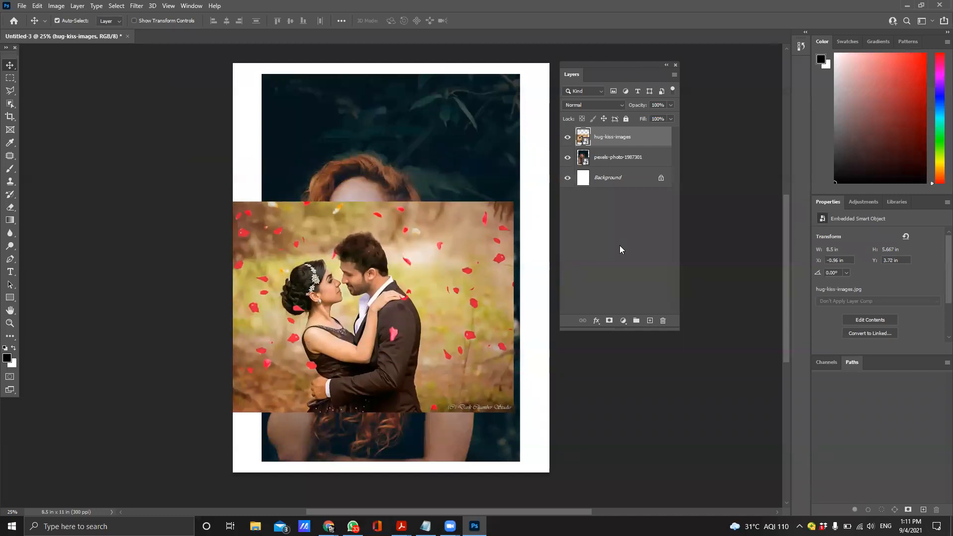
{"action": "left_click", "coordinate": [593, 255]}
{"action": "left_click_drag", "start_coordinate": [440, 242], "coordinate": [409, 231]}
Select the Background, pexels-photo-1987301 and hug-kiss-images layers one after another
{"action": "left_click", "coordinate": [614, 185]}
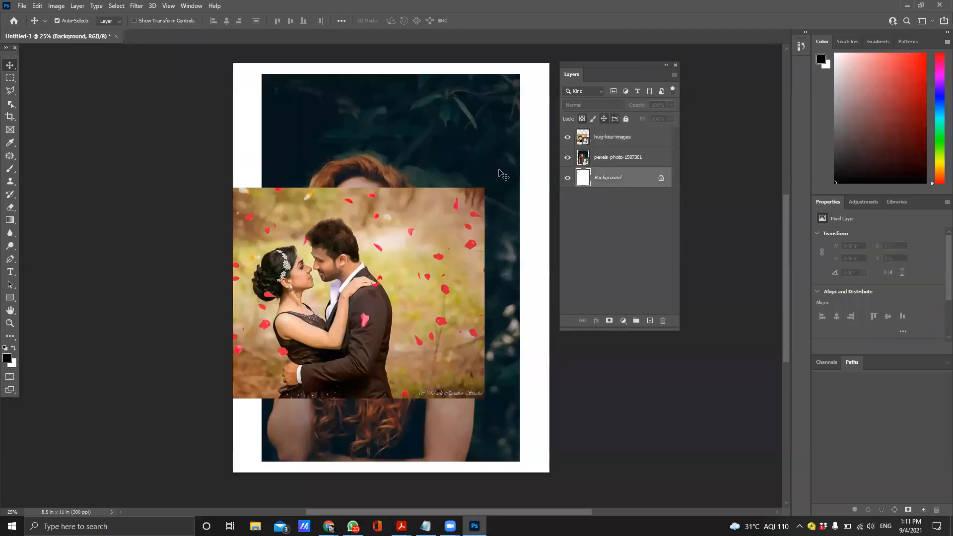
{"action": "left_click", "coordinate": [614, 158]}
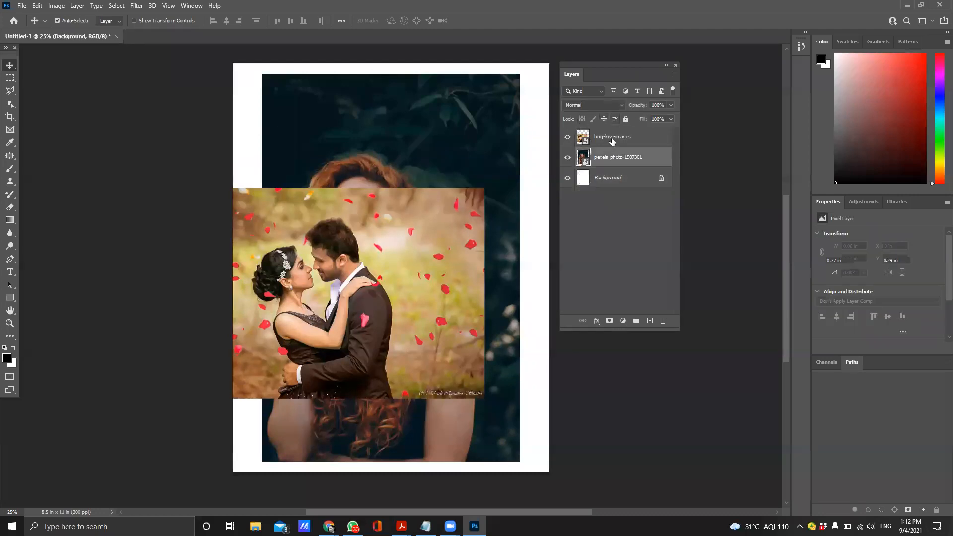
{"action": "key", "text": "alt+bracketright"}
{"action": "left_click", "coordinate": [615, 158]}
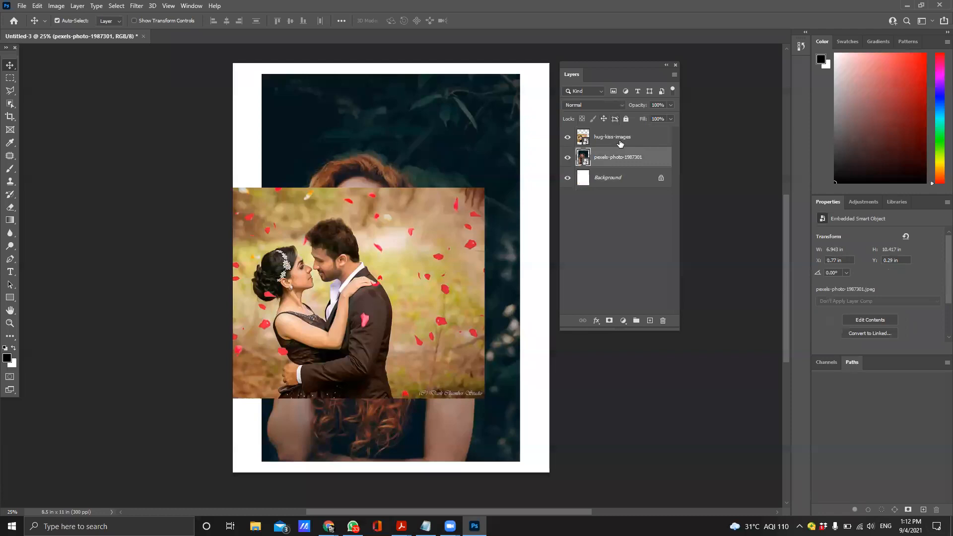
{"action": "left_click", "coordinate": [617, 142]}
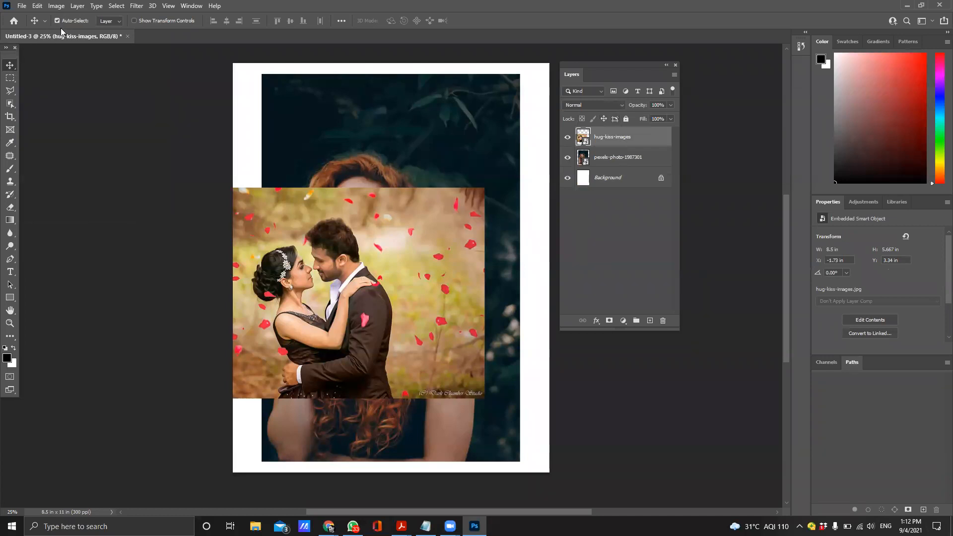
Shift the portrait photo slightly left and reposition the couple photo to about X -0.89 in, Y 2.4 in
{"action": "left_click_drag", "start_coordinate": [323, 262], "coordinate": [459, 306]}
{"action": "left_click", "coordinate": [416, 211]}
{"action": "left_click_drag", "start_coordinate": [417, 210], "coordinate": [406, 211]}
{"action": "left_click_drag", "start_coordinate": [414, 299], "coordinate": [379, 251]}
{"action": "left_click_drag", "start_coordinate": [437, 285], "coordinate": [373, 258]}
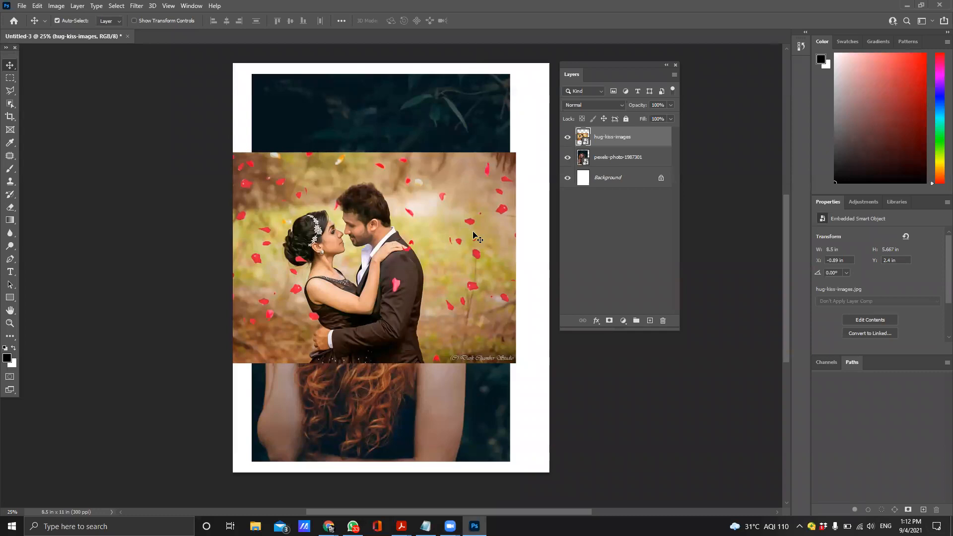
Show the rulers and move the couple photo to about X -0.41 in, Y 2.49 in
{"action": "left_click_drag", "start_coordinate": [436, 240], "coordinate": [445, 252]}
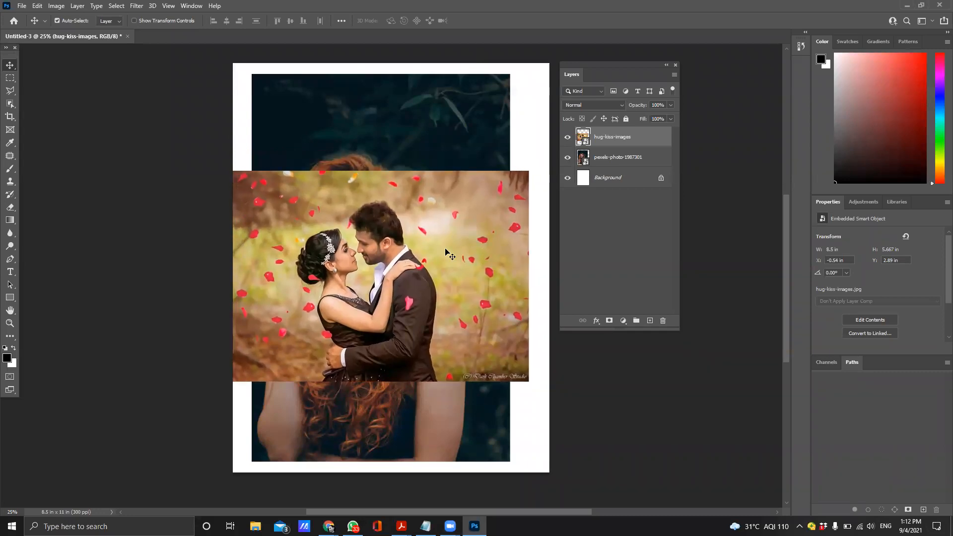
{"action": "key", "text": "ctrl+r"}
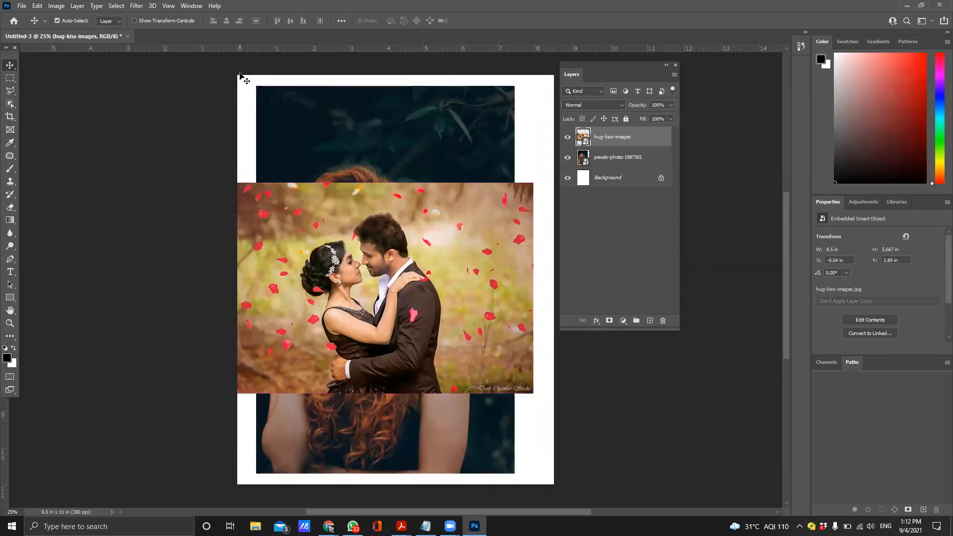
{"action": "left_click_drag", "start_coordinate": [399, 231], "coordinate": [404, 217]}
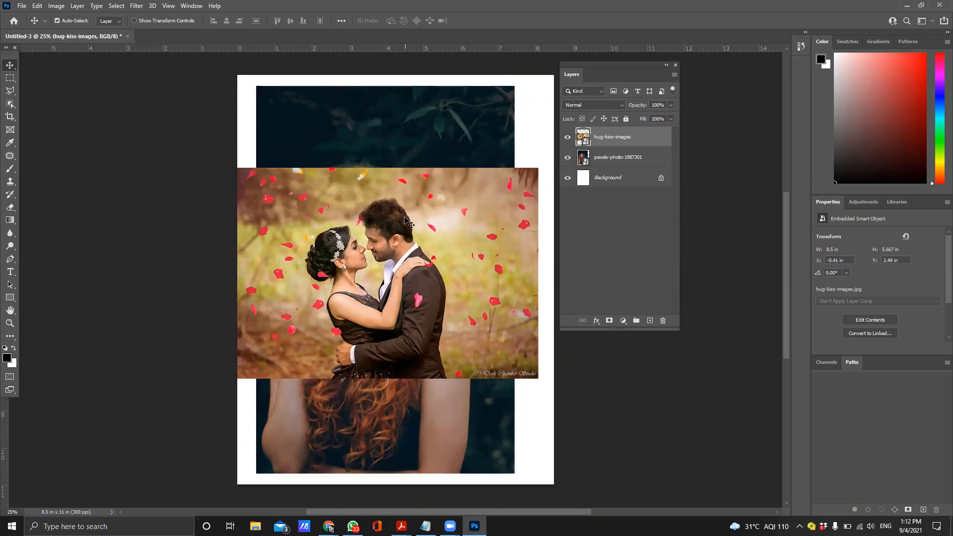
Scale the couple photo down to about 18.73% and move it to about X 1.82 in, Y 2.82 in
{"action": "key", "text": "ctrl+t"}
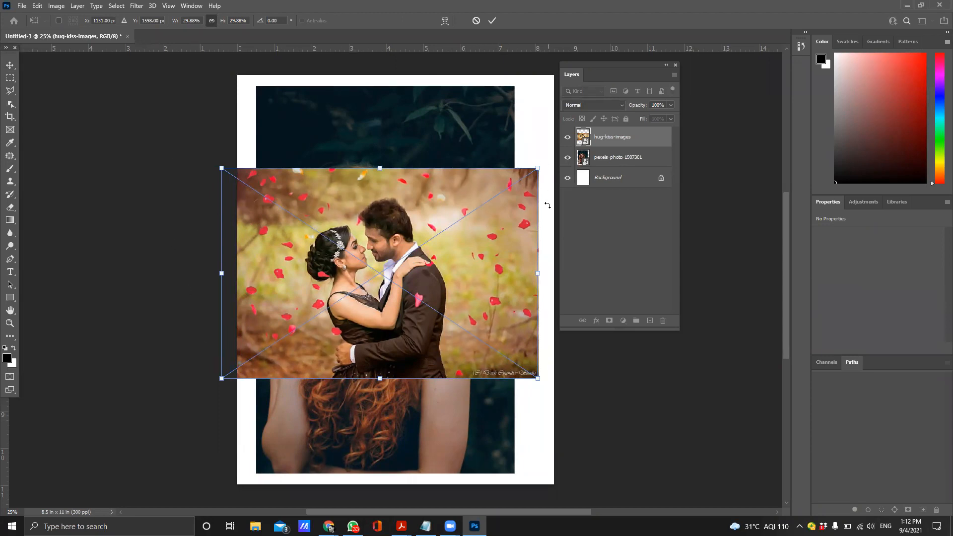
{"action": "left_click_drag", "start_coordinate": [538, 166], "coordinate": [419, 244]}
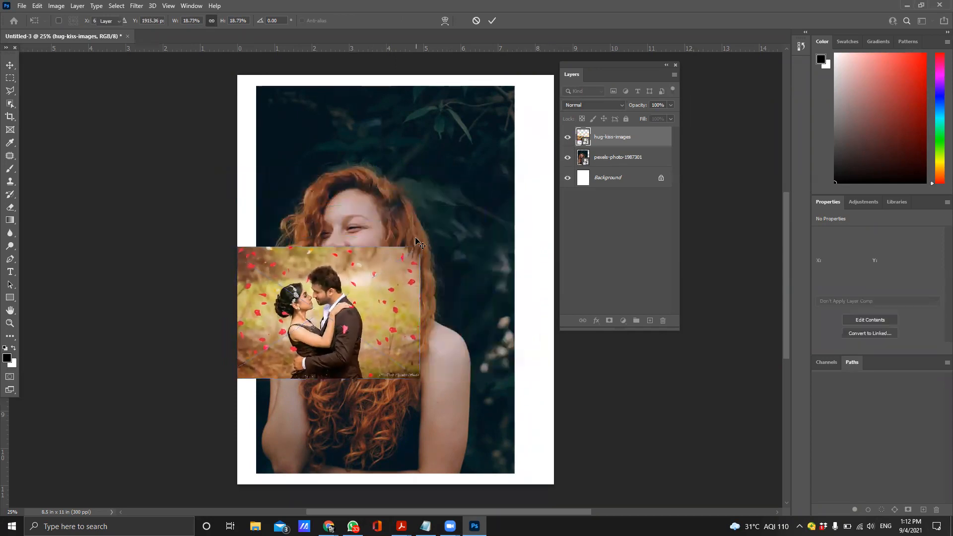
{"action": "key", "text": "Return"}
{"action": "left_click_drag", "start_coordinate": [381, 302], "coordinate": [452, 242]}
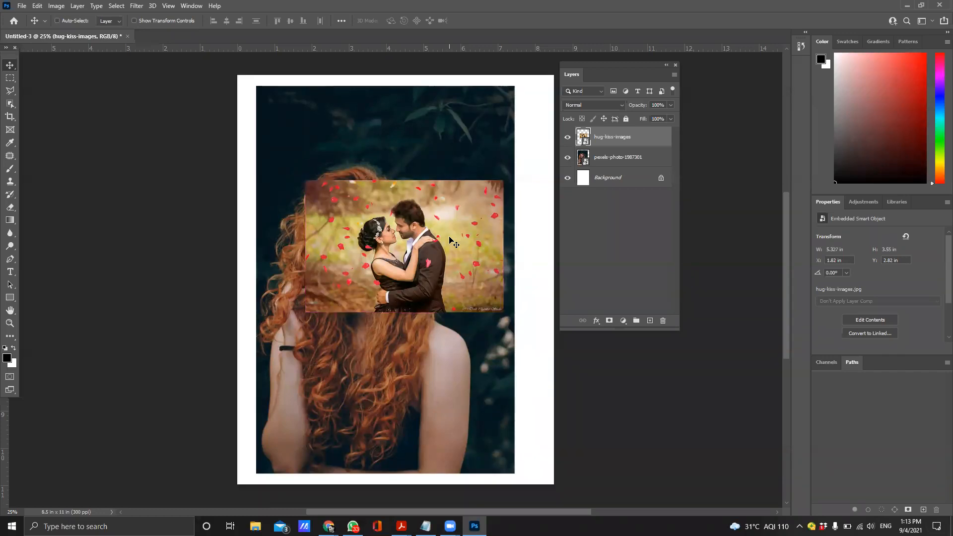
Rotate the couple photo slightly and back to 0°, and move it down to about X 2.12 in, Y 4.81 in
{"action": "key", "text": "ctrl+t"}
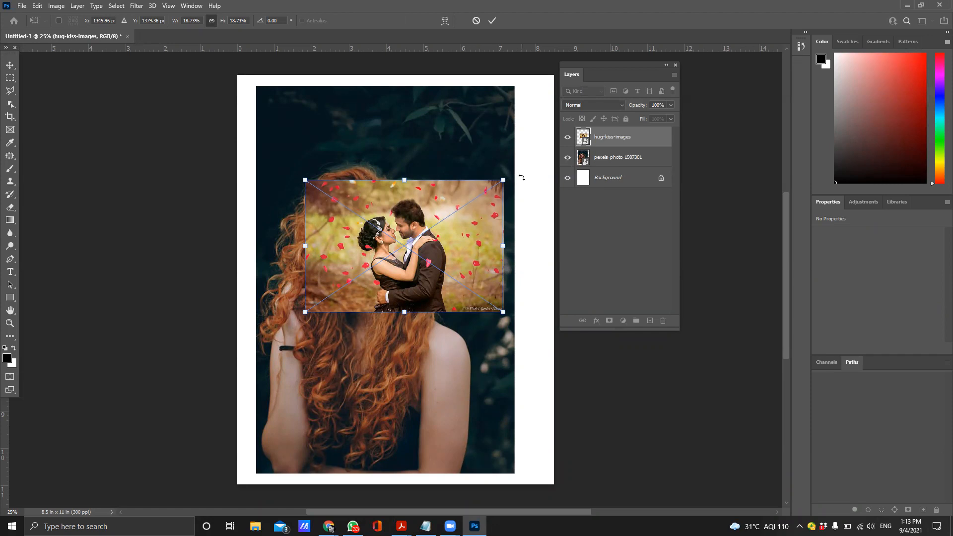
{"action": "mouse_move", "coordinate": [520, 175]}
{"action": "left_mouse_down"}
{"action": "mouse_move", "coordinate": [554, 169]}
{"action": "mouse_move", "coordinate": [560, 212]}
{"action": "mouse_move", "coordinate": [560, 202]}
{"action": "mouse_move", "coordinate": [438, 172]}
{"action": "mouse_move", "coordinate": [509, 224]}
{"action": "mouse_move", "coordinate": [510, 182]}
{"action": "left_mouse_up"}
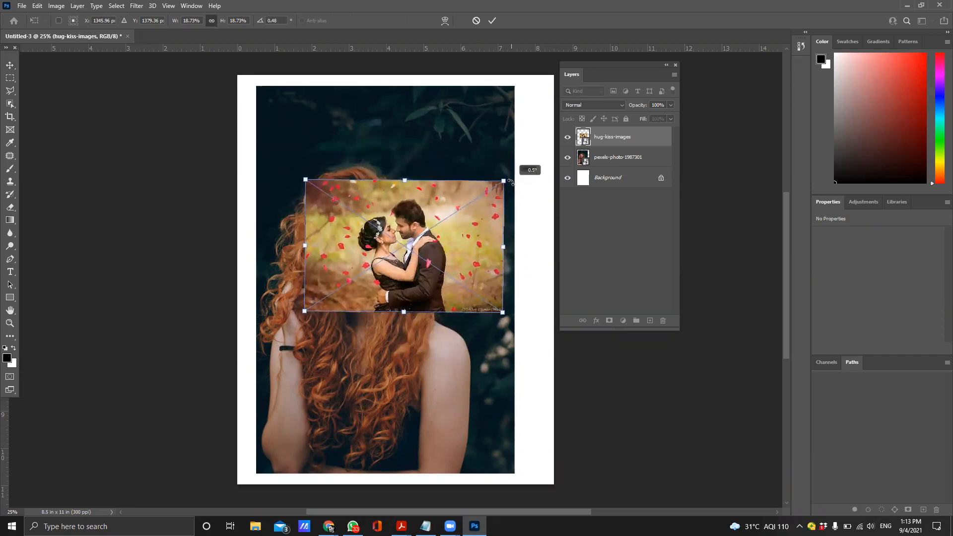
{"action": "left_click_drag", "start_coordinate": [511, 182], "coordinate": [513, 180]}
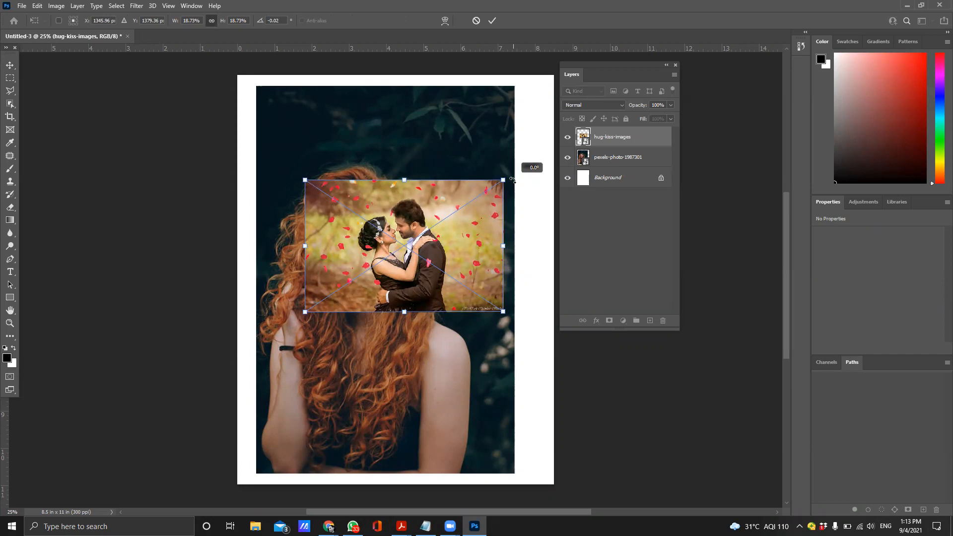
{"action": "mouse_move", "coordinate": [512, 180]}
{"action": "left_mouse_down"}
{"action": "mouse_move", "coordinate": [476, 156]}
{"action": "mouse_move", "coordinate": [416, 147]}
{"action": "mouse_move", "coordinate": [379, 149]}
{"action": "mouse_move", "coordinate": [344, 167]}
{"action": "mouse_move", "coordinate": [294, 232]}
{"action": "mouse_move", "coordinate": [297, 296]}
{"action": "mouse_move", "coordinate": [335, 159]}
{"action": "mouse_move", "coordinate": [432, 104]}
{"action": "mouse_move", "coordinate": [511, 243]}
{"action": "mouse_move", "coordinate": [501, 184]}
{"action": "mouse_move", "coordinate": [375, 149]}
{"action": "mouse_move", "coordinate": [350, 157]}
{"action": "mouse_move", "coordinate": [323, 211]}
{"action": "mouse_move", "coordinate": [362, 146]}
{"action": "mouse_move", "coordinate": [468, 142]}
{"action": "mouse_move", "coordinate": [523, 205]}
{"action": "mouse_move", "coordinate": [520, 183]}
{"action": "left_mouse_up"}
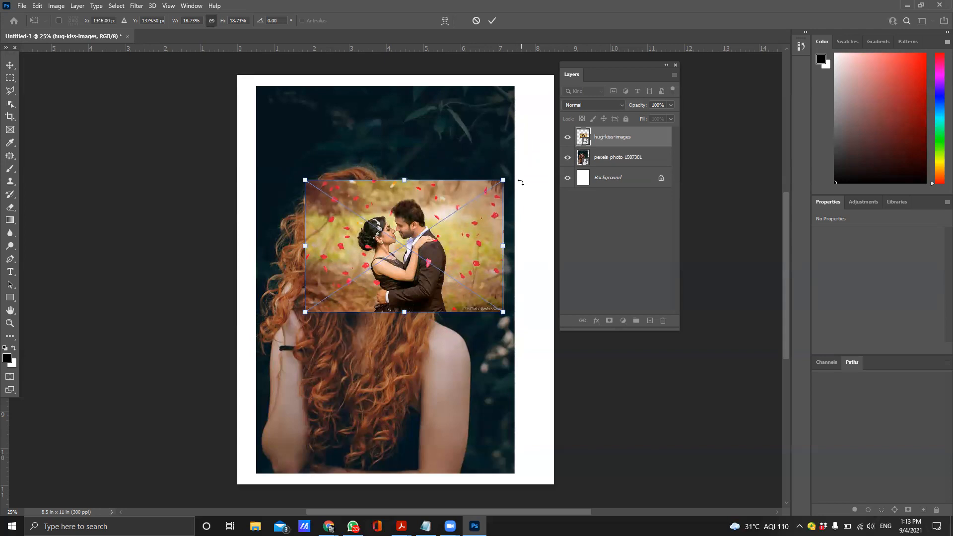
{"action": "key", "text": "Return"}
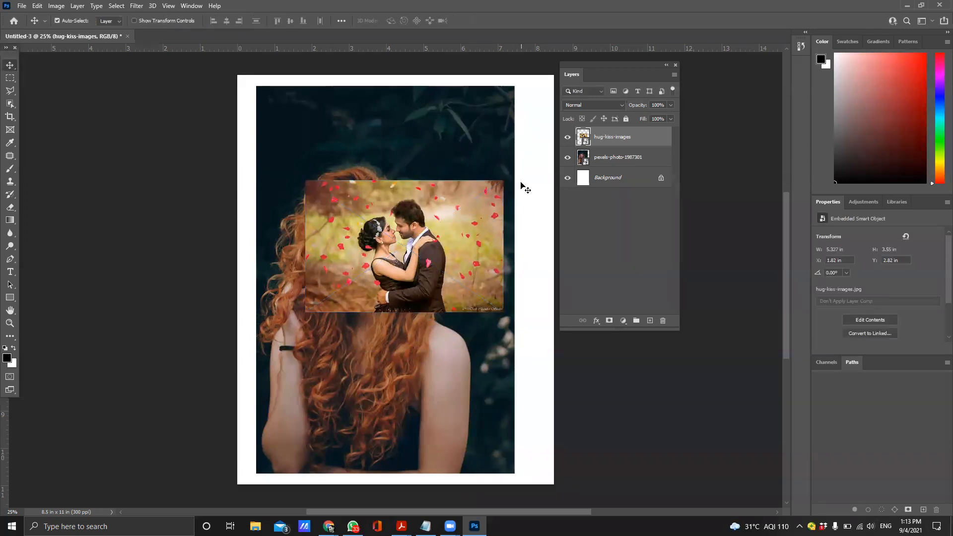
{"action": "left_click_drag", "start_coordinate": [474, 235], "coordinate": [463, 313]}
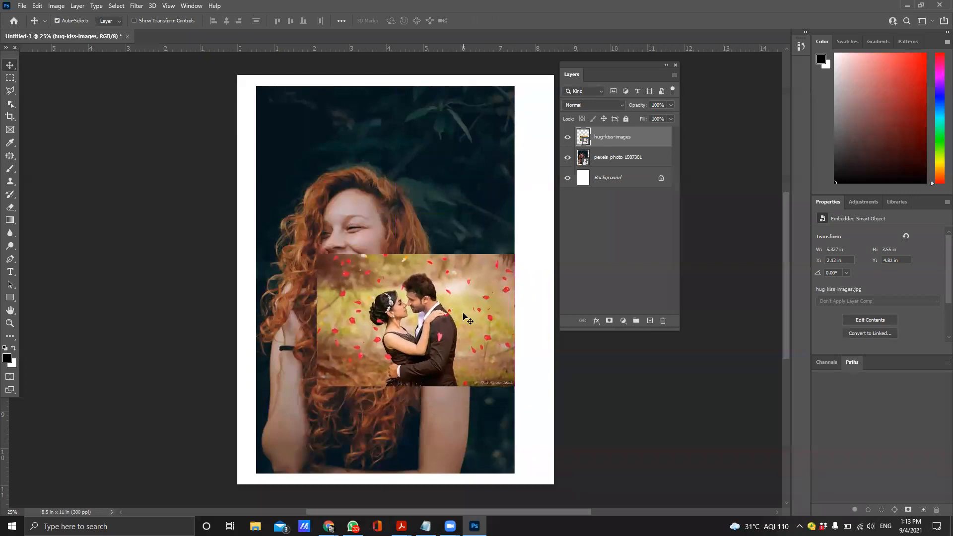
Look through the marquee tool variants and choose the Rectangular Marquee Tool
{"action": "left_click", "coordinate": [7, 81]}
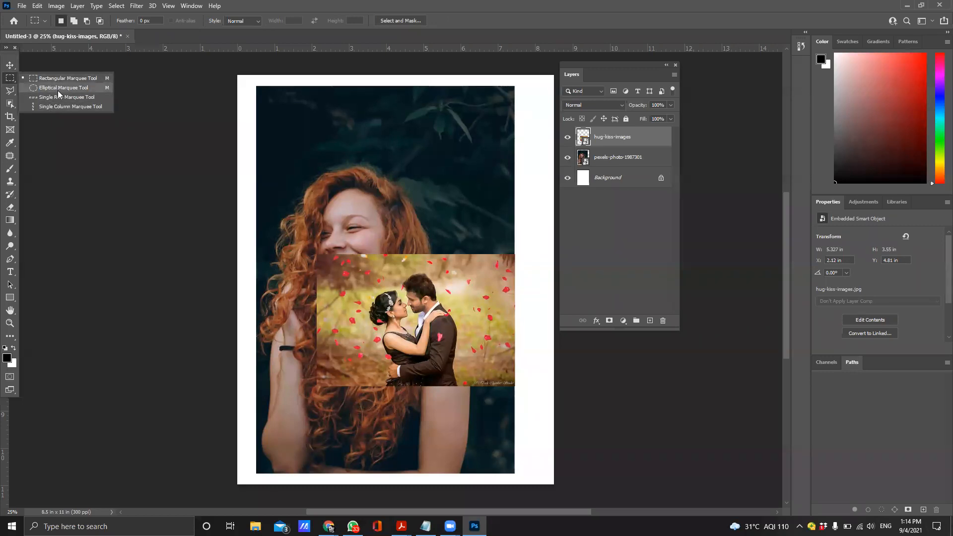
{"action": "left_click", "coordinate": [616, 201]}
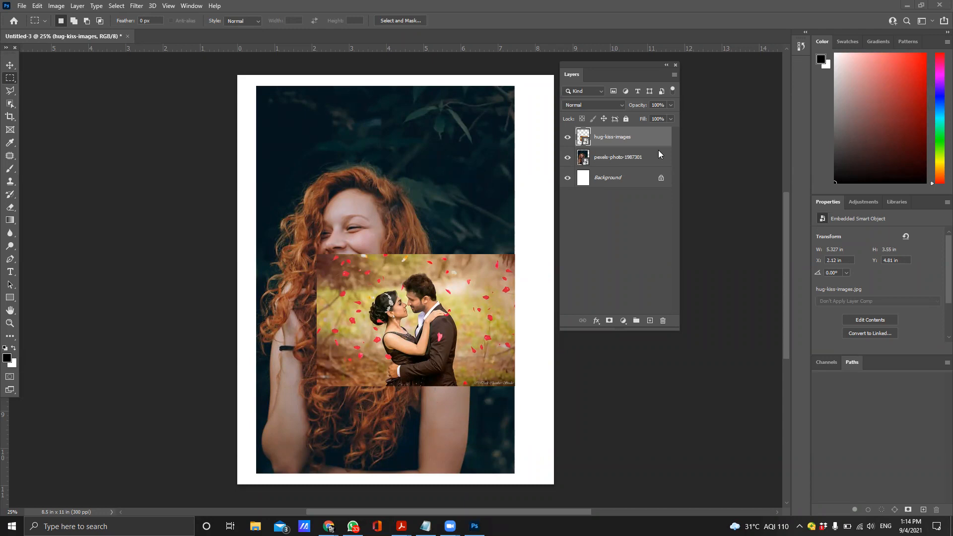
{"action": "right_click", "coordinate": [12, 82]}
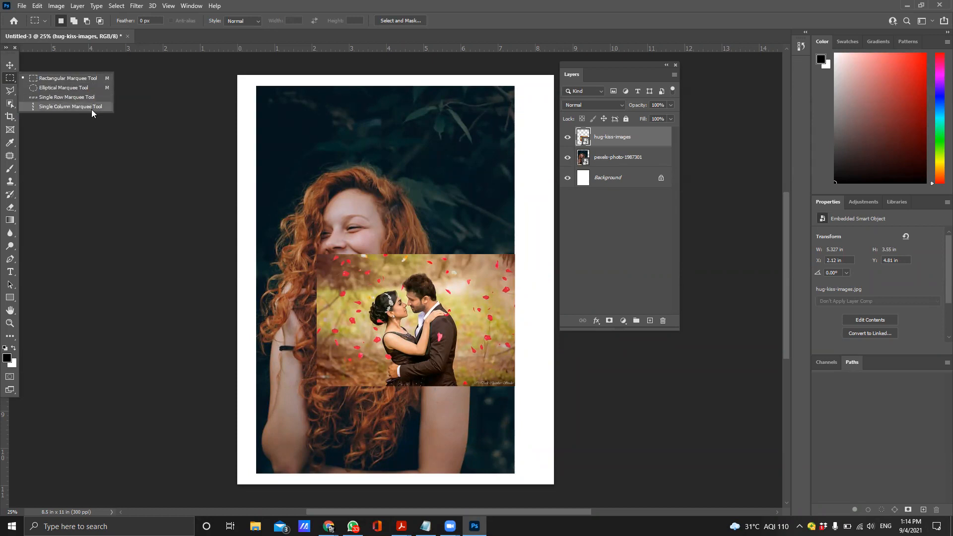
{"action": "left_click", "coordinate": [83, 79]}
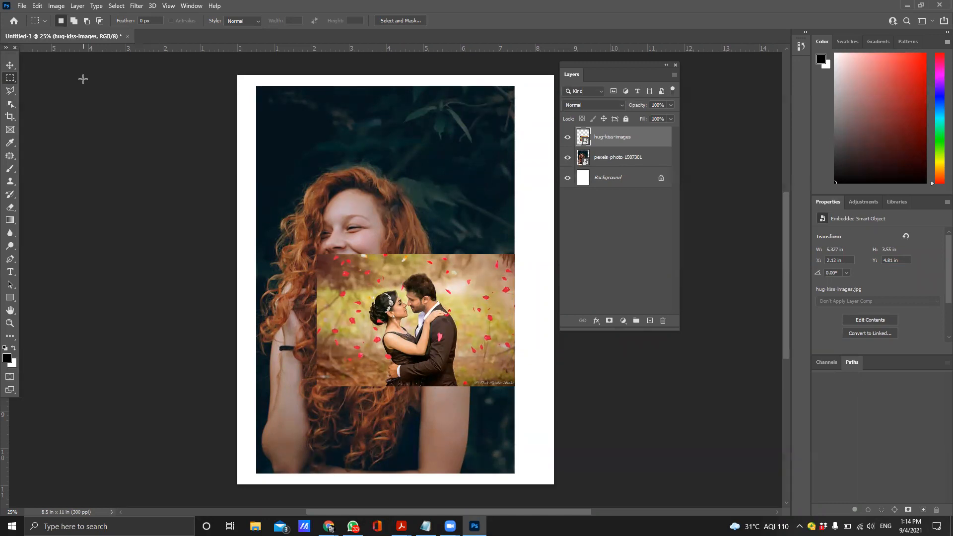
Move the couple photo partly off the page's lower right edge and the portrait photo to about X 0.78 in, Y 0.29 in
{"action": "left_click", "coordinate": [10, 65]}
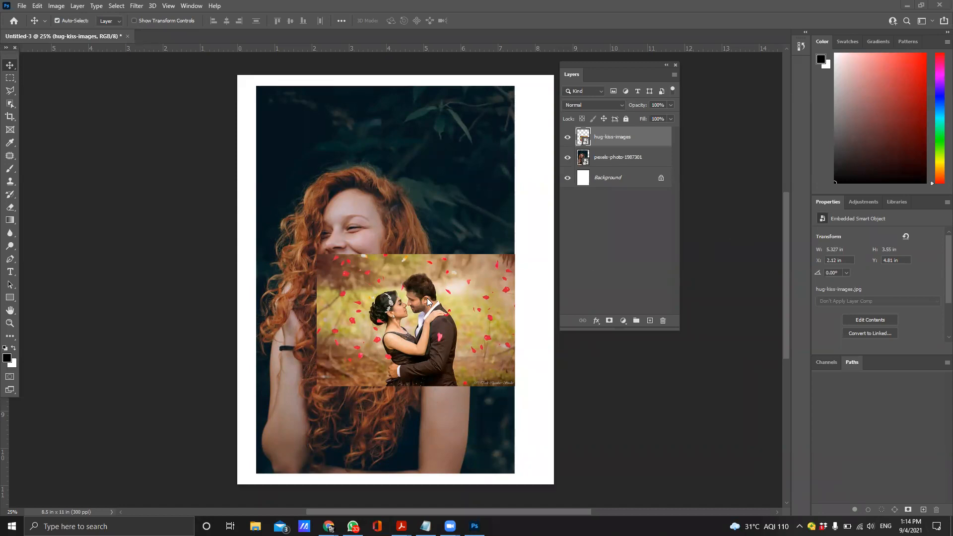
{"action": "left_click_drag", "start_coordinate": [433, 306], "coordinate": [569, 372]}
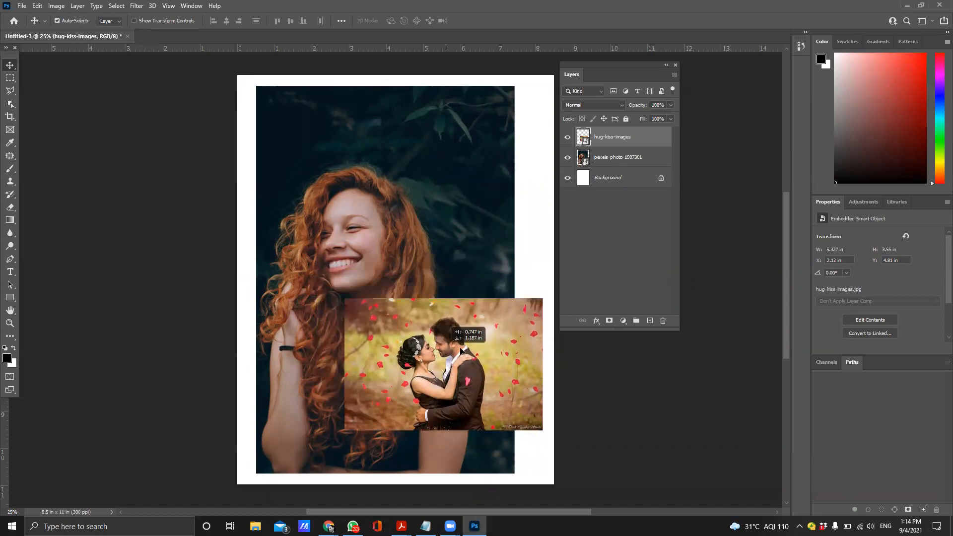
{"action": "left_click_drag", "start_coordinate": [375, 189], "coordinate": [406, 200]}
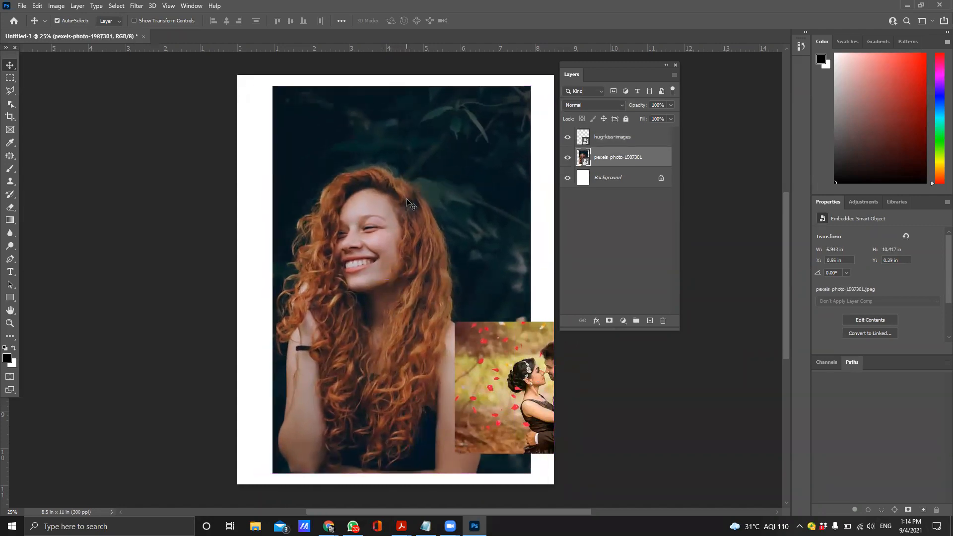
{"action": "left_click_drag", "start_coordinate": [487, 164], "coordinate": [433, 166]}
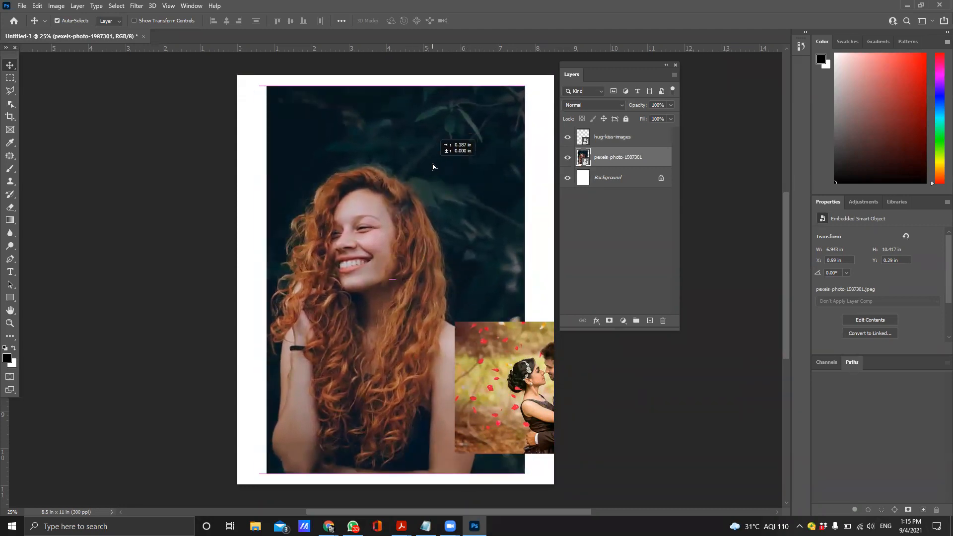
Marquee-select a rectangle about 7.59 by 2.08 in across the top of the portrait photo and try to delete that area
{"action": "left_click", "coordinate": [9, 79]}
{"action": "left_click_drag", "start_coordinate": [260, 77], "coordinate": [542, 155]}
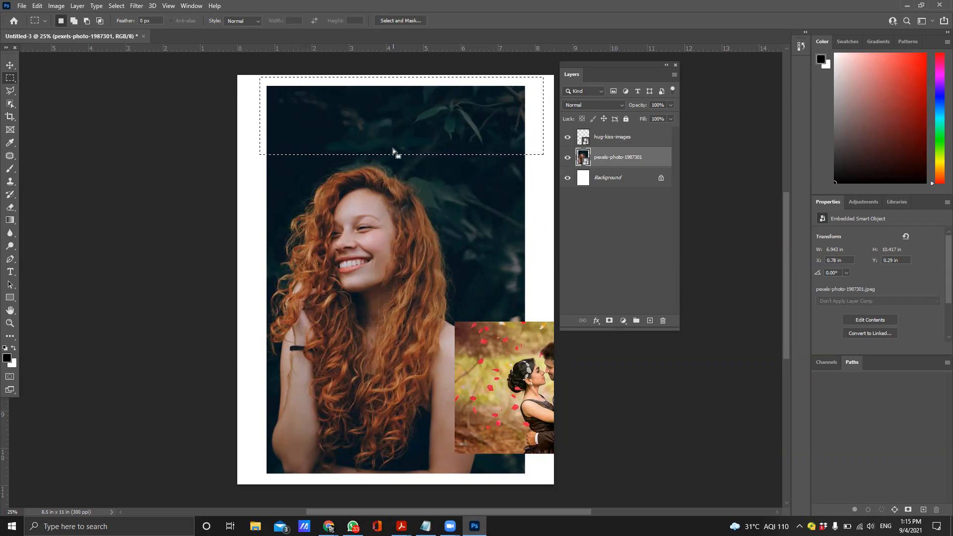
{"action": "key", "text": "Delete"}
{"action": "key", "text": "Return"}
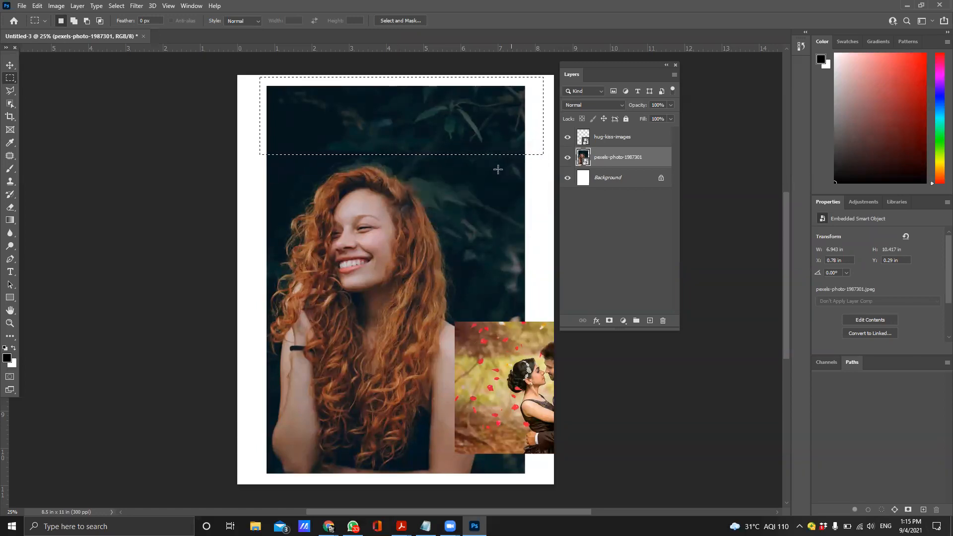
{"action": "left_click_drag", "start_coordinate": [454, 132], "coordinate": [454, 134]}
Rasterize the pexels-photo-1987301 layer and clear the marquee selection
{"action": "left_click", "coordinate": [571, 229]}
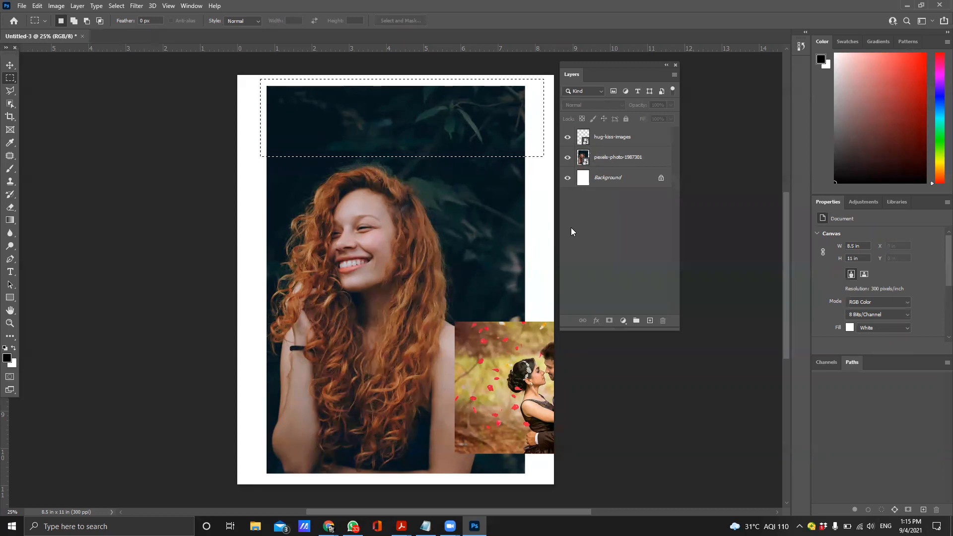
{"action": "left_click", "coordinate": [711, 228]}
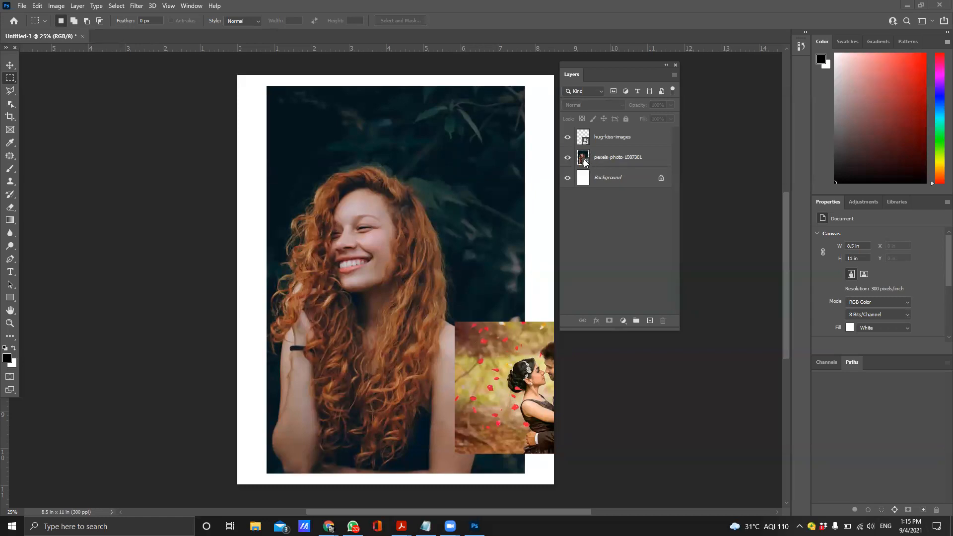
{"action": "left_click", "coordinate": [609, 159]}
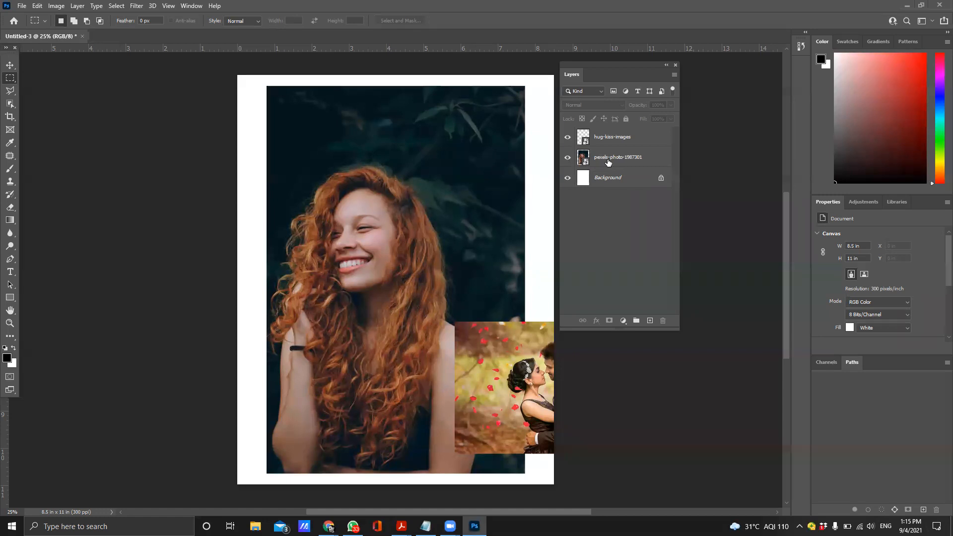
{"action": "right_click", "coordinate": [609, 160]}
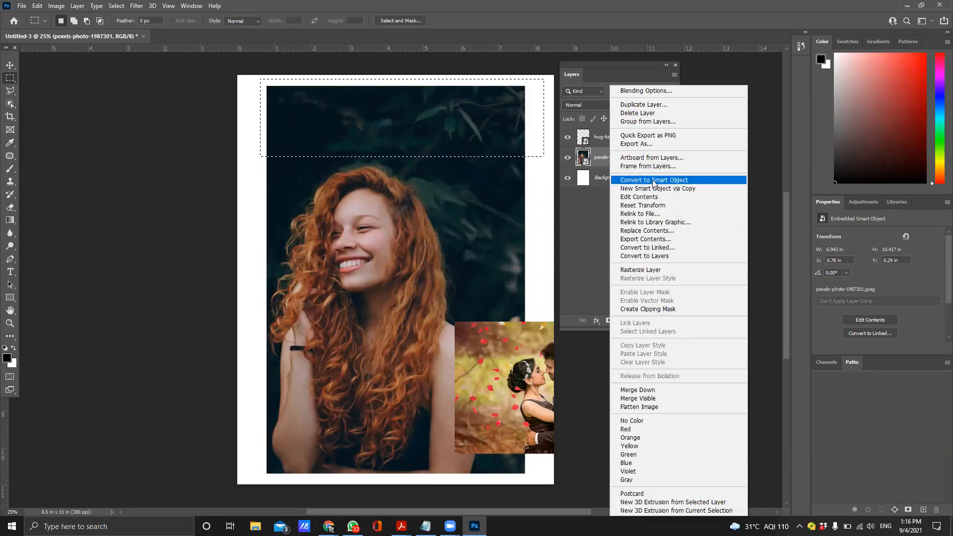
{"action": "left_click", "coordinate": [655, 270]}
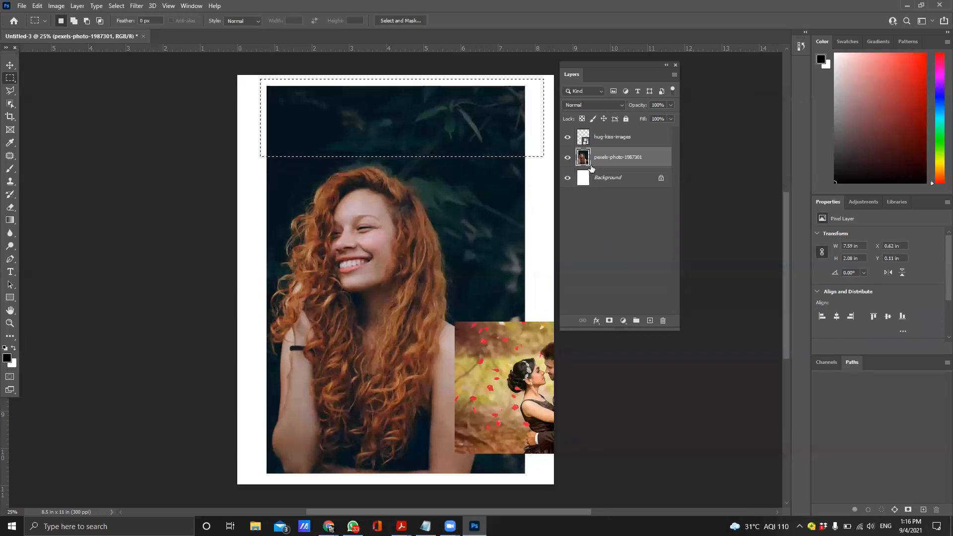
{"action": "key", "text": "ctrl+d"}
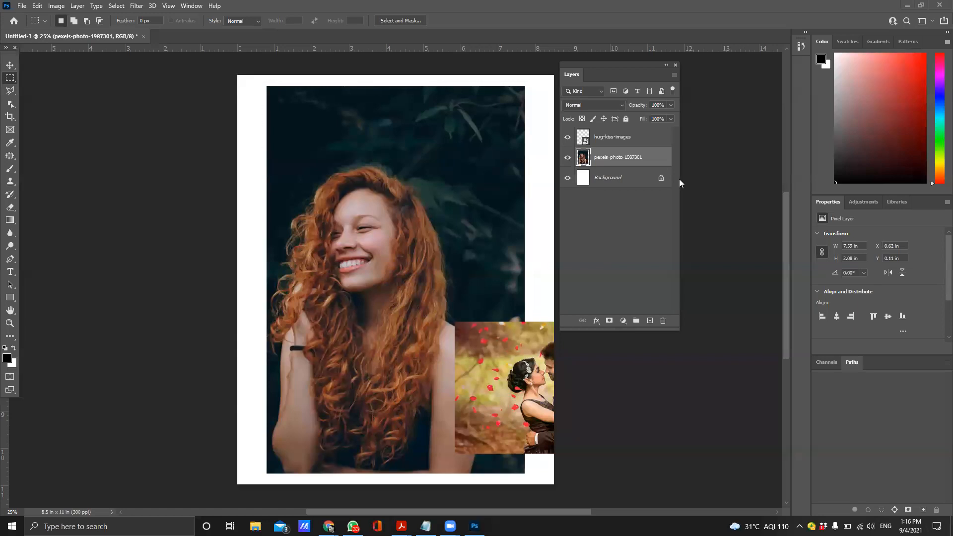
Rasterize the hug-kiss-images layer
{"action": "right_click", "coordinate": [601, 136]}
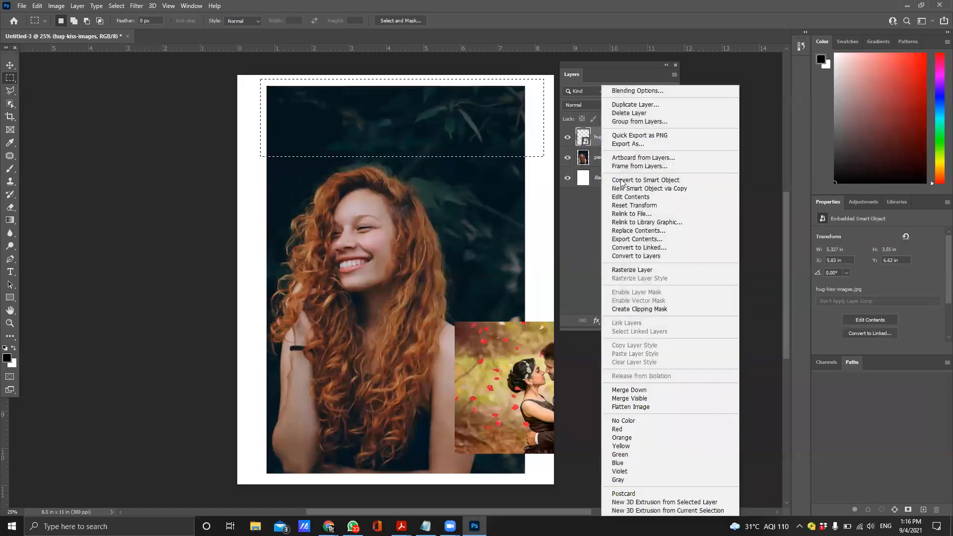
{"action": "left_click", "coordinate": [661, 270]}
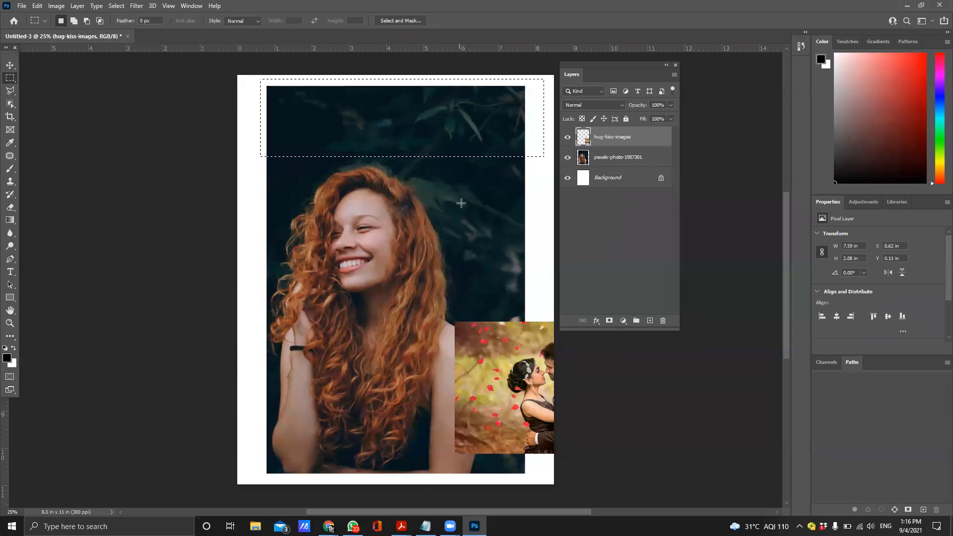
Try to delete the marquee-selected area across the top of the pexels-photo-1987301 smart object
{"action": "left_click", "coordinate": [620, 160]}
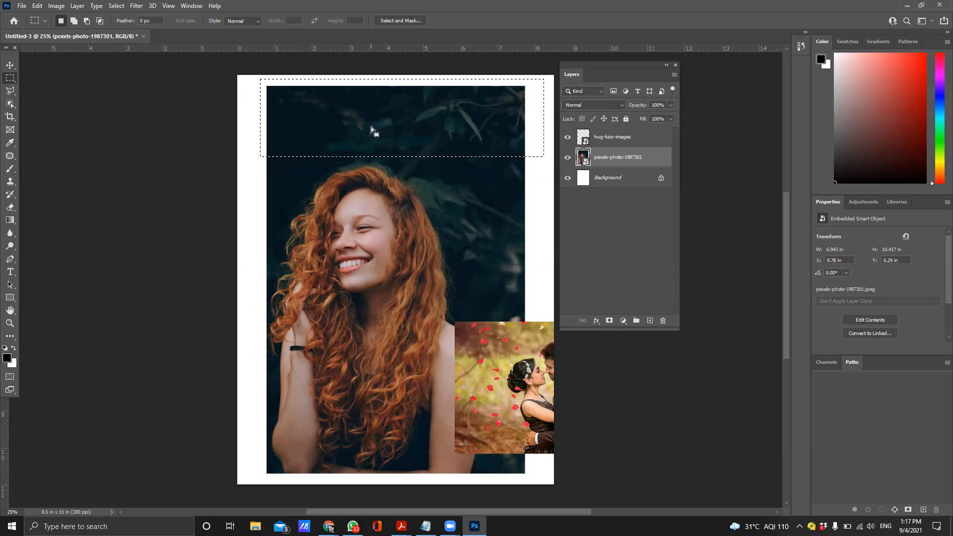
{"action": "key", "text": "Delete"}
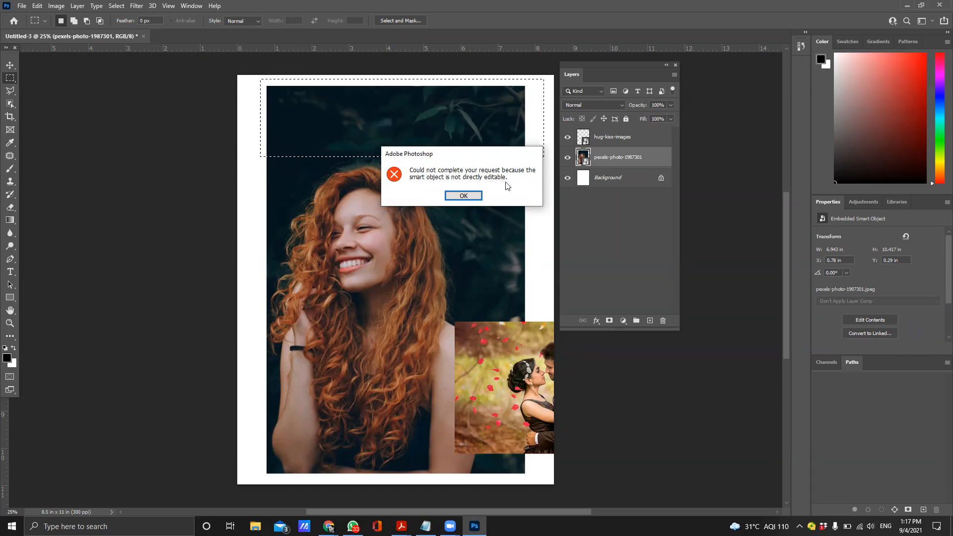
{"action": "left_click", "coordinate": [474, 197]}
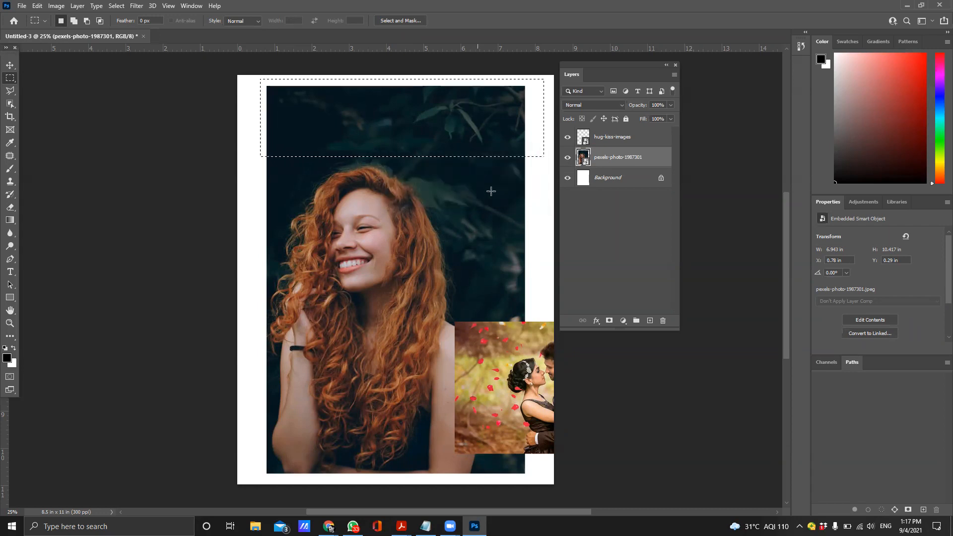
Rasterize the pexels-photo-1987301 and hug-kiss-images layers, and clear the marquee selection
{"action": "right_click", "coordinate": [614, 164]}
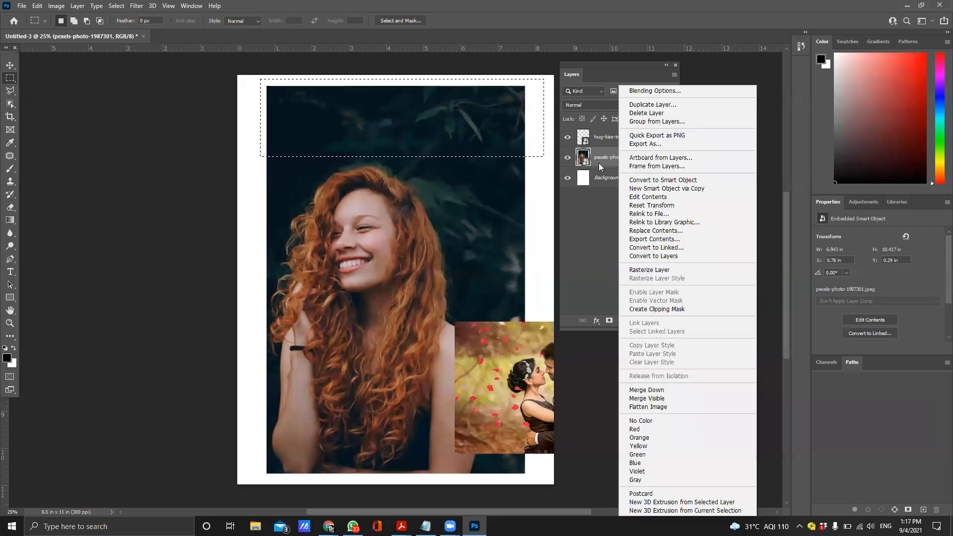
{"action": "left_click", "coordinate": [696, 272]}
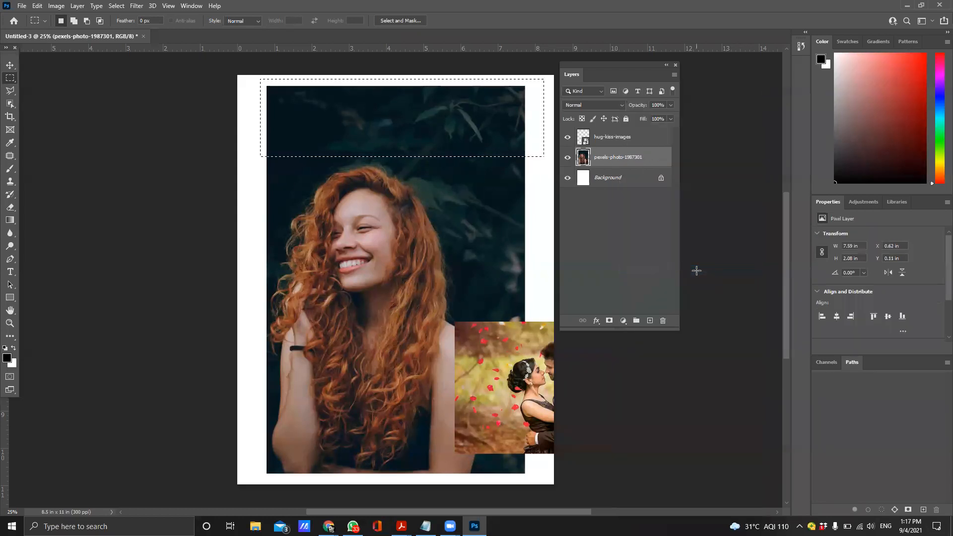
{"action": "right_click", "coordinate": [632, 140]}
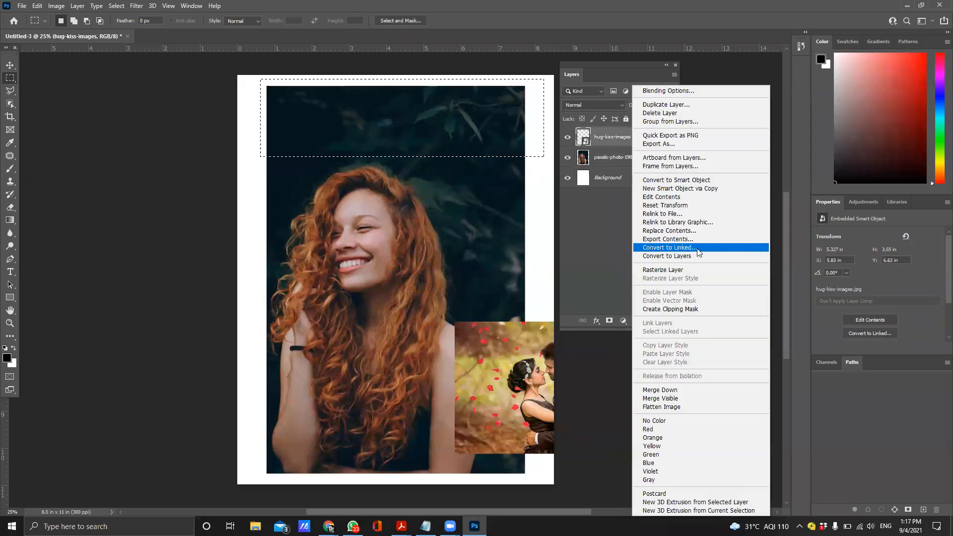
{"action": "left_click", "coordinate": [695, 268]}
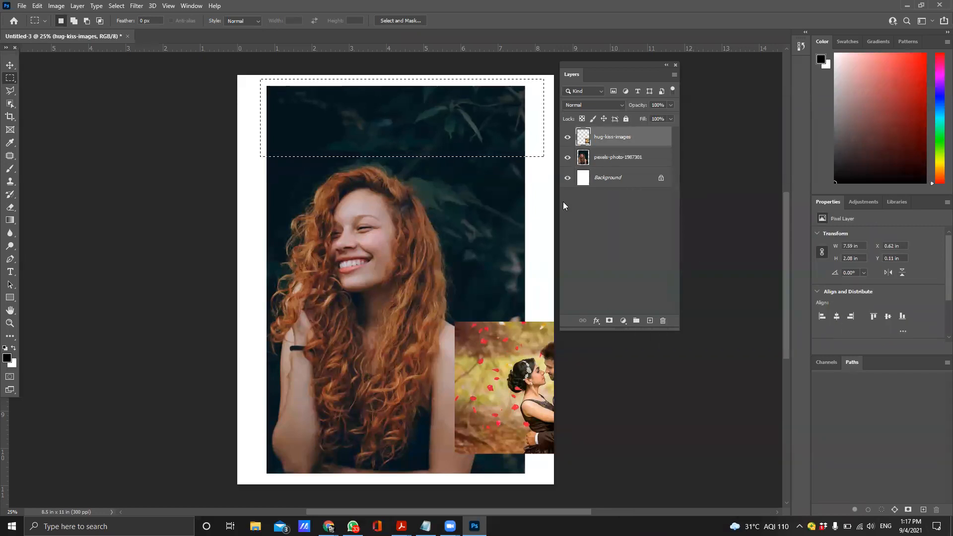
{"action": "key", "text": "ctrl+d"}
Marquee-select a rectangle about 7.44 by 2.01 in across the portrait's top and delete that area from the pexels-photo-1987301 layer
{"action": "right_click", "coordinate": [11, 80]}
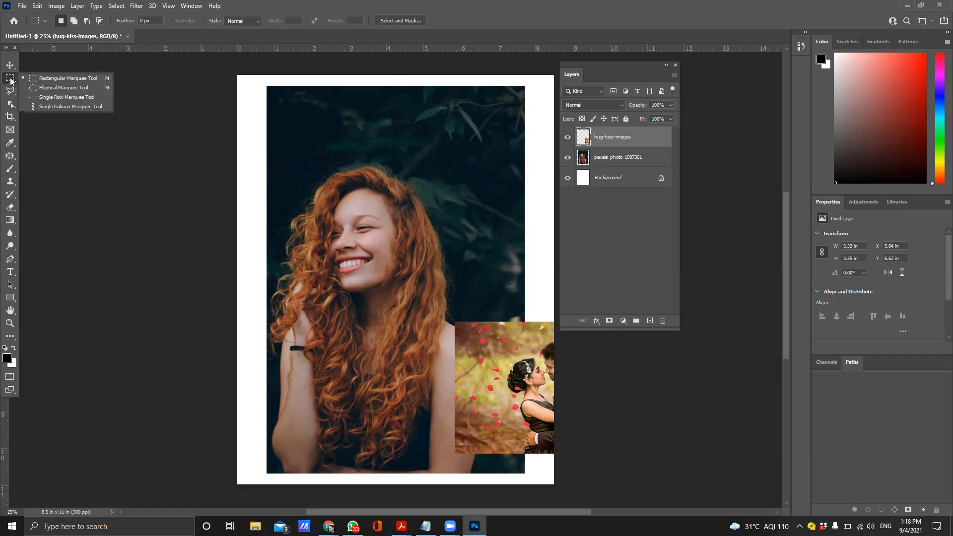
{"action": "left_click", "coordinate": [73, 79]}
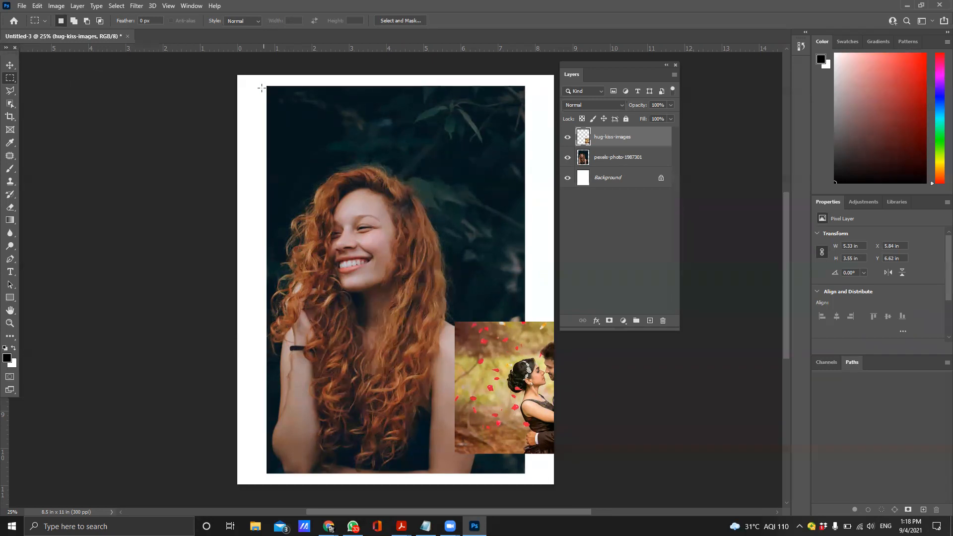
{"action": "left_click_drag", "start_coordinate": [262, 80], "coordinate": [367, 129]}
{"action": "left_click_drag", "start_coordinate": [552, 148], "coordinate": [538, 155]}
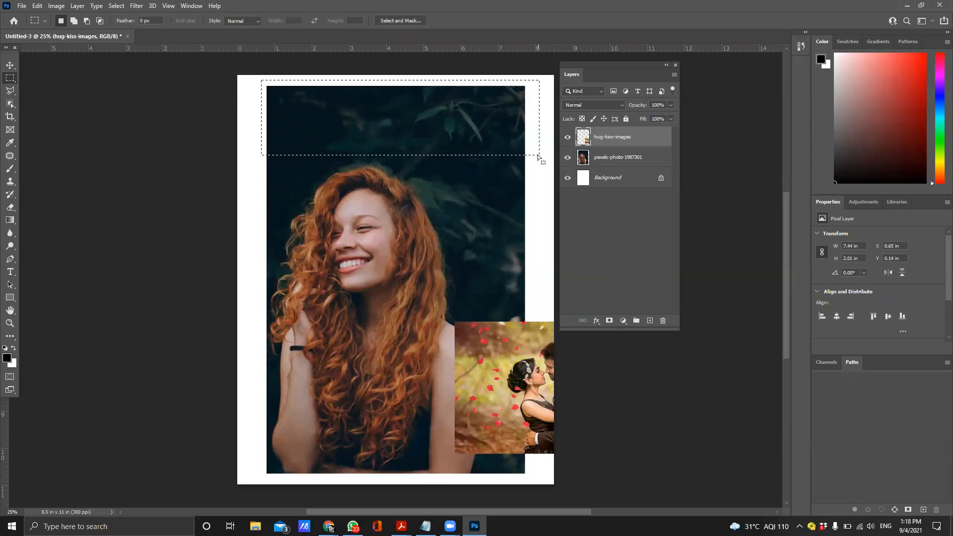
{"action": "left_click", "coordinate": [617, 161]}
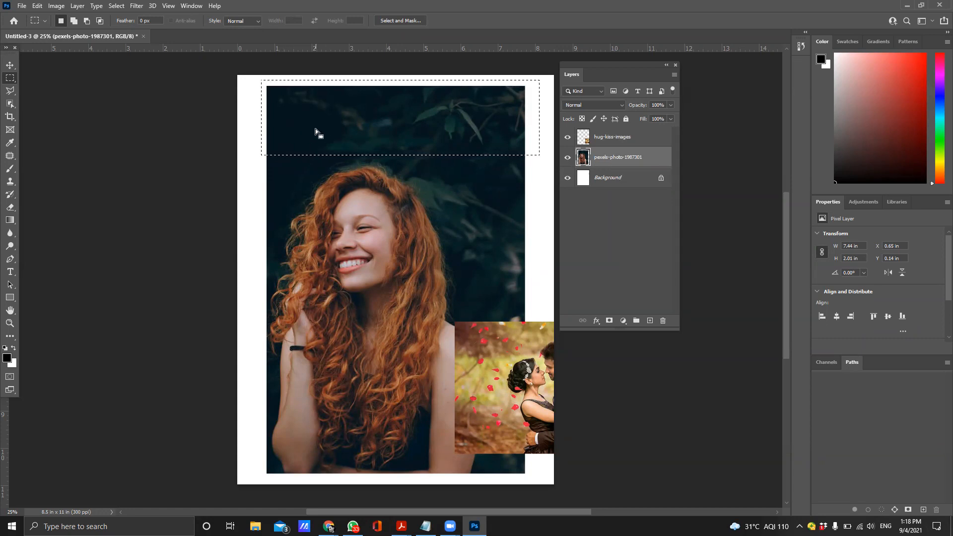
{"action": "key", "text": "Delete"}
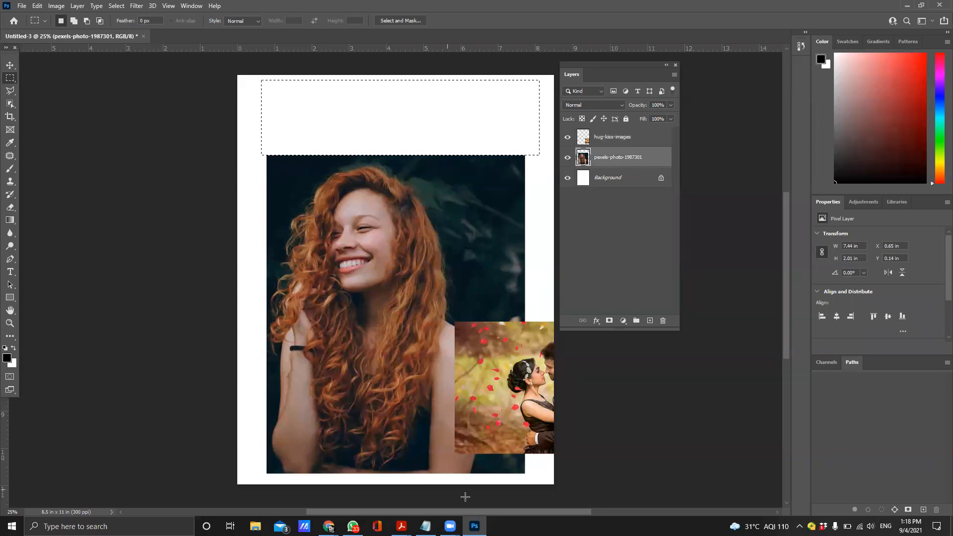
Switch to Notepad and replace the existing note with "to deselect = Ctrl D"
{"action": "mouse_move", "coordinate": [425, 526]}
{"action": "left_click", "coordinate": [425, 483]}
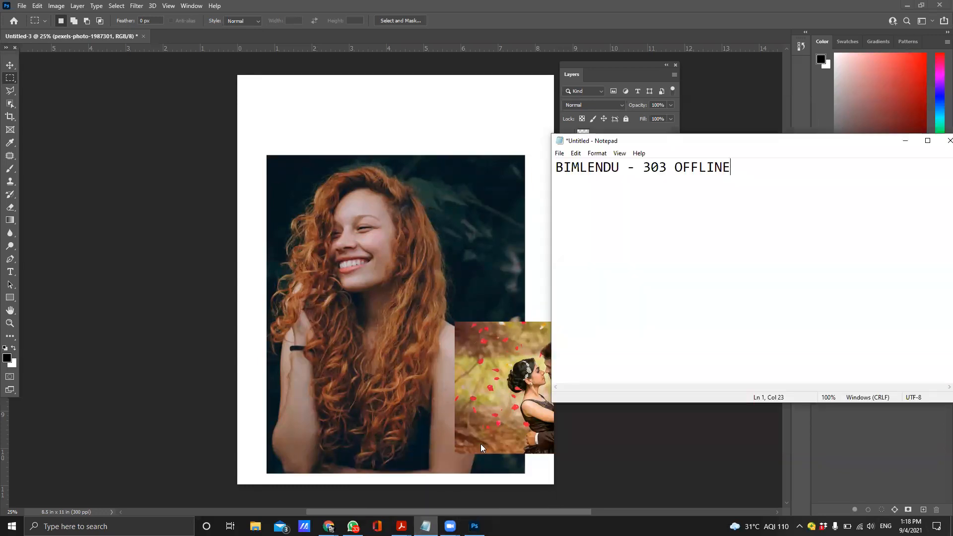
{"action": "key", "text": "ctrl+a"}
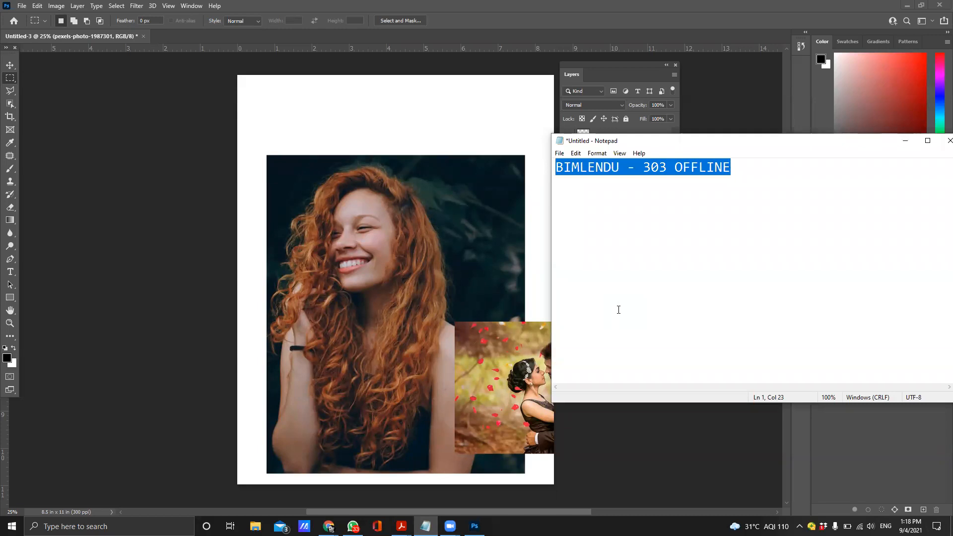
{"action": "key", "text": "BackSpace"}
{"action": "type", "text": "to deselect = Ctrl D"}
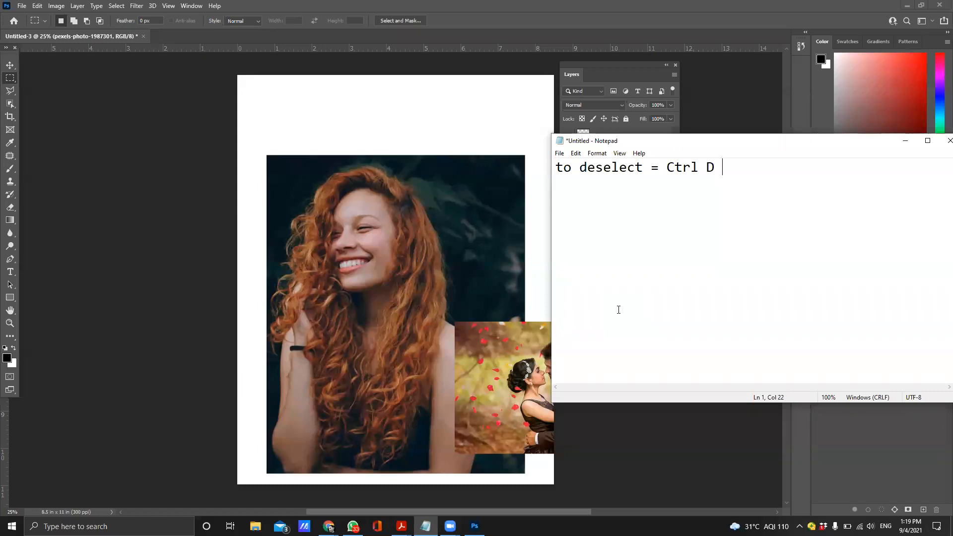
Return to Photoshop, undo the deletion across the portrait's top and clear the marquee selection
{"action": "left_click", "coordinate": [488, 124]}
{"action": "key", "text": "ctrl+z"}
{"action": "key", "text": "ctrl+z"}
{"action": "key", "text": "Delete"}
{"action": "key", "text": "ctrl+z"}
{"action": "left_click", "coordinate": [489, 128]}
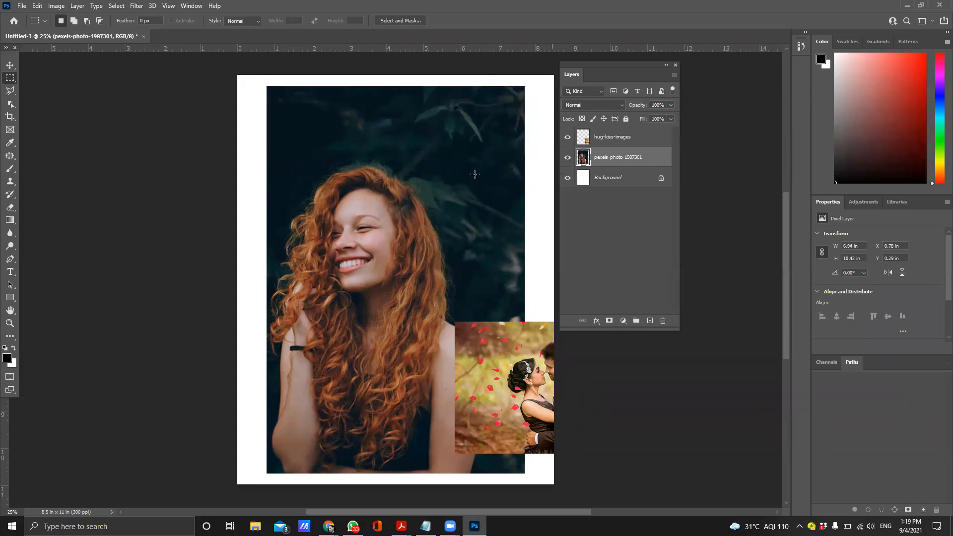
{"action": "key", "text": "v"}
{"action": "left_click_drag", "start_coordinate": [379, 169], "coordinate": [401, 170]}
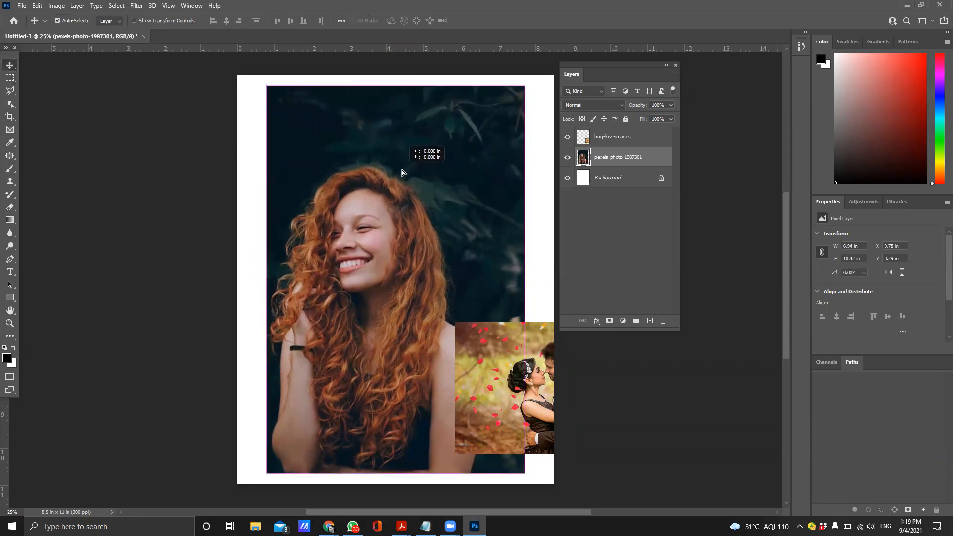
Marquee-select about 5.47 by 1.55 in, shift it to X 1.72 in, Y 0.61 in on the portrait's dark background, delete that area and deselect
{"action": "left_click", "coordinate": [14, 79]}
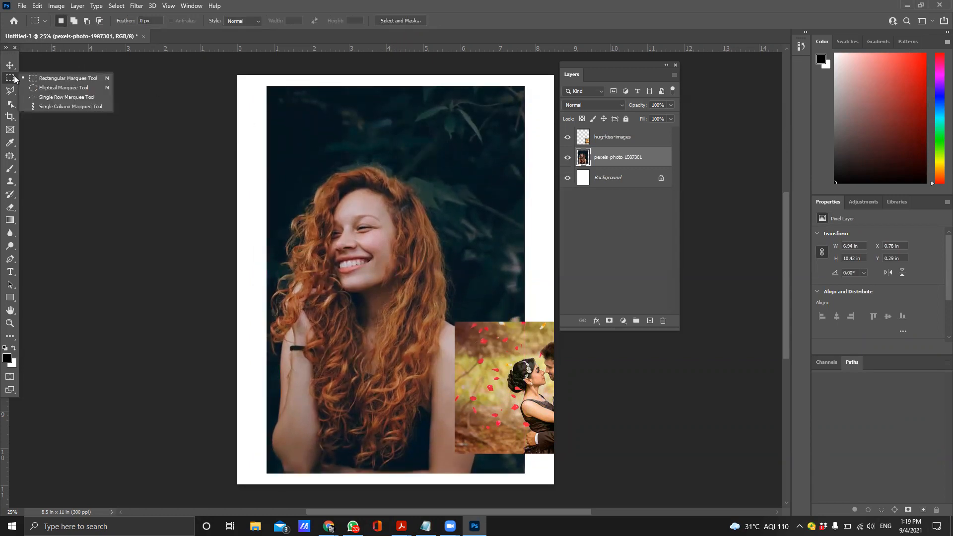
{"action": "left_click", "coordinate": [64, 80]}
{"action": "left_click_drag", "start_coordinate": [284, 94], "coordinate": [287, 98]}
{"action": "left_click_drag", "start_coordinate": [325, 123], "coordinate": [486, 151]}
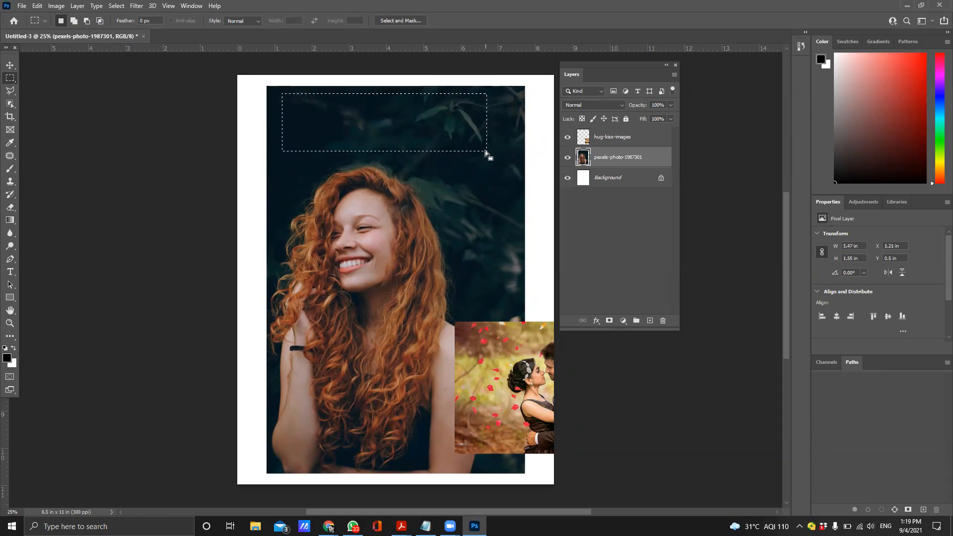
{"action": "left_click_drag", "start_coordinate": [370, 128], "coordinate": [389, 132]}
{"action": "key", "text": "Delete"}
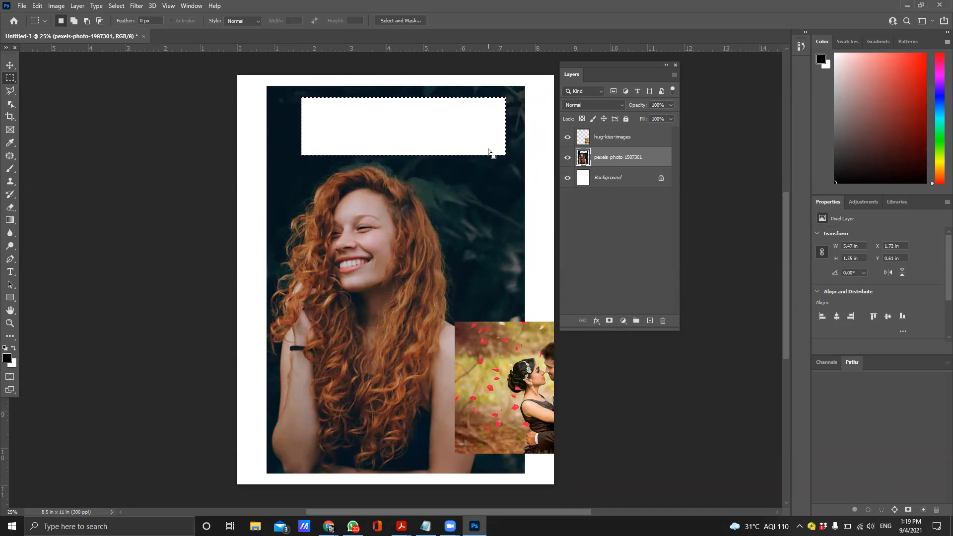
{"action": "key", "text": "ctrl+d"}
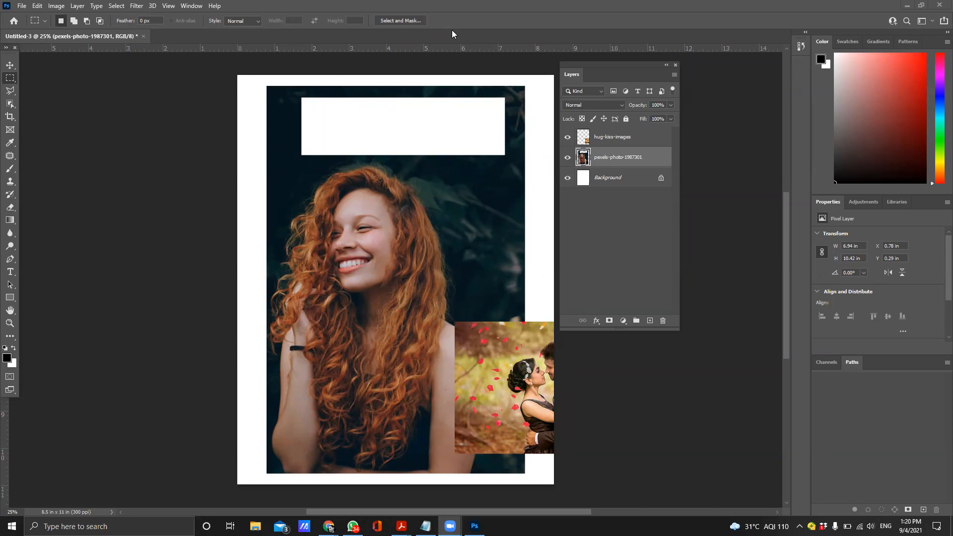
Activate the Move Tool and use Auto-Select to alternate between the couple and portrait photo layers directly on the canvas
{"action": "left_click", "coordinate": [10, 67]}
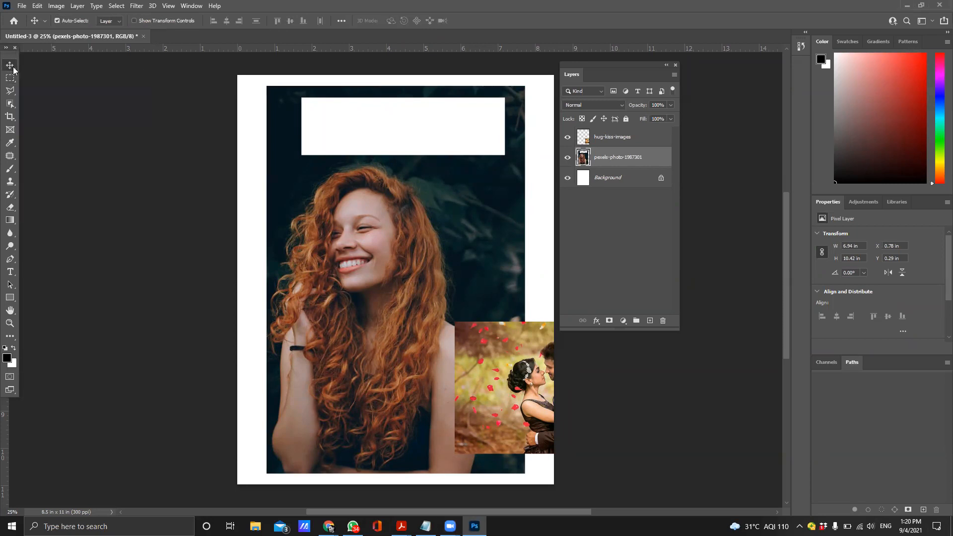
{"action": "right_click", "coordinate": [11, 67]}
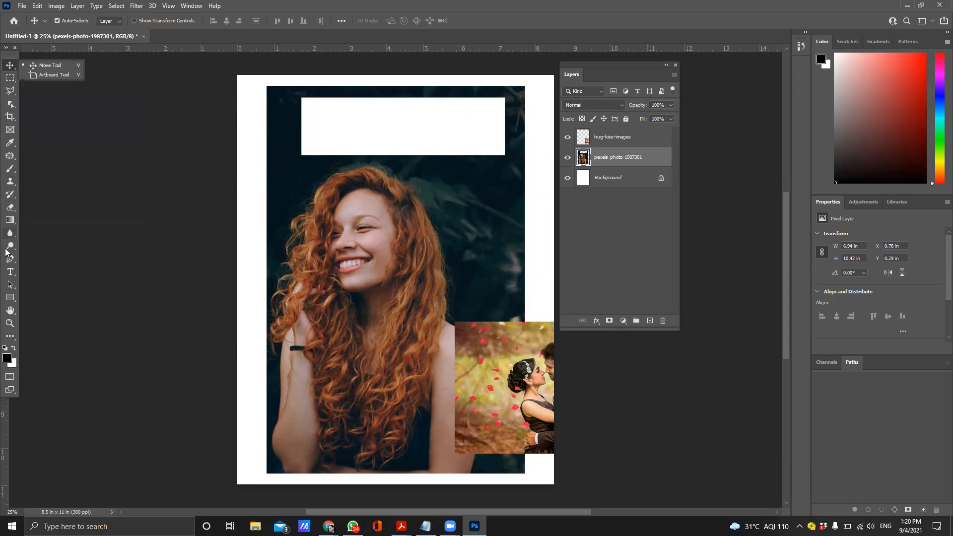
{"action": "left_click", "coordinate": [11, 66]}
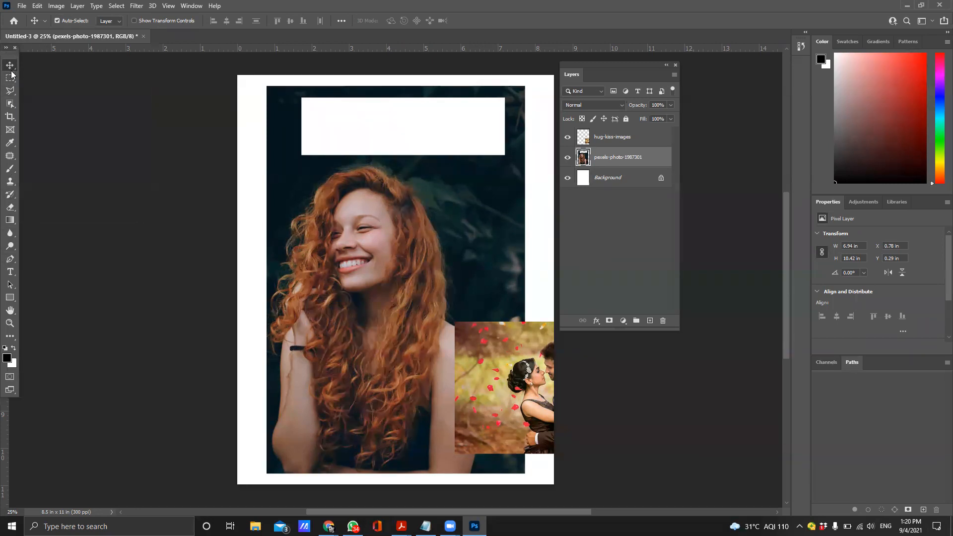
{"action": "left_click", "coordinate": [57, 21]}
{"action": "left_click", "coordinate": [520, 365]}
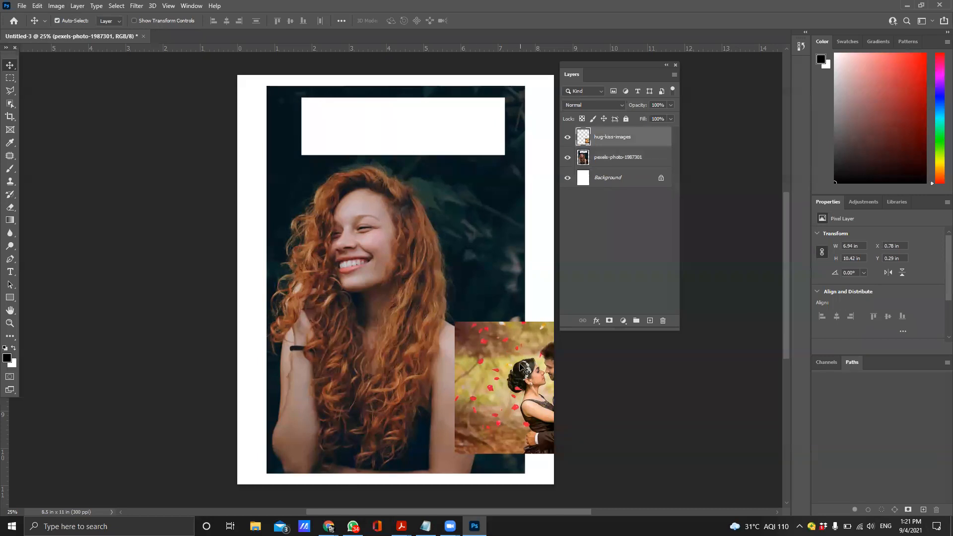
{"action": "left_click", "coordinate": [421, 289]}
{"action": "left_click", "coordinate": [504, 341]}
{"action": "left_click", "coordinate": [441, 248]}
{"action": "left_click", "coordinate": [503, 339]}
{"action": "left_click", "coordinate": [462, 262]}
{"action": "left_click", "coordinate": [503, 342]}
{"action": "left_click", "coordinate": [418, 243]}
Move the couple photo fully onto the page at about X 3.01 in, Y 5.08 in, and alternate selecting both photos with Auto-Select
{"action": "left_click_drag", "start_coordinate": [518, 351], "coordinate": [413, 294]}
{"action": "left_click", "coordinate": [420, 216]}
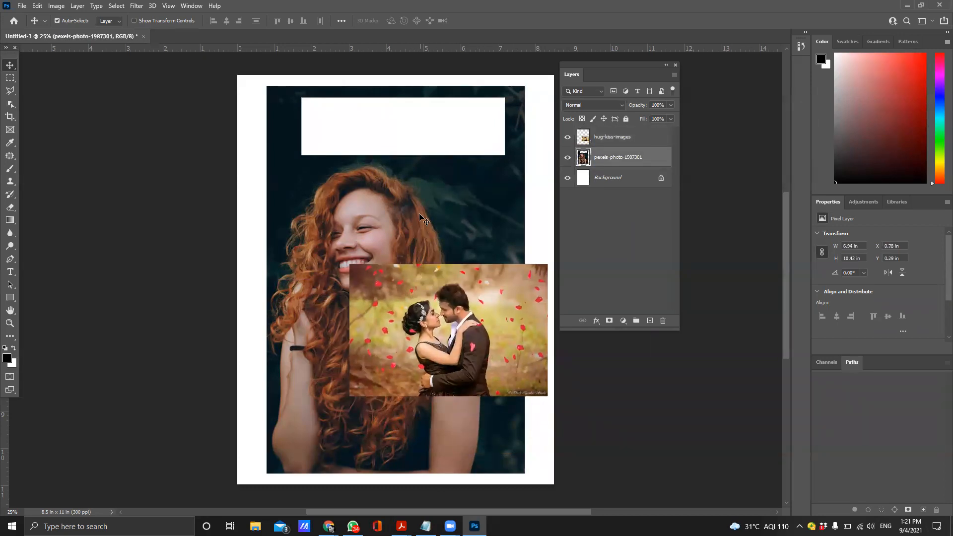
{"action": "left_click", "coordinate": [437, 303]}
{"action": "left_click", "coordinate": [437, 221]}
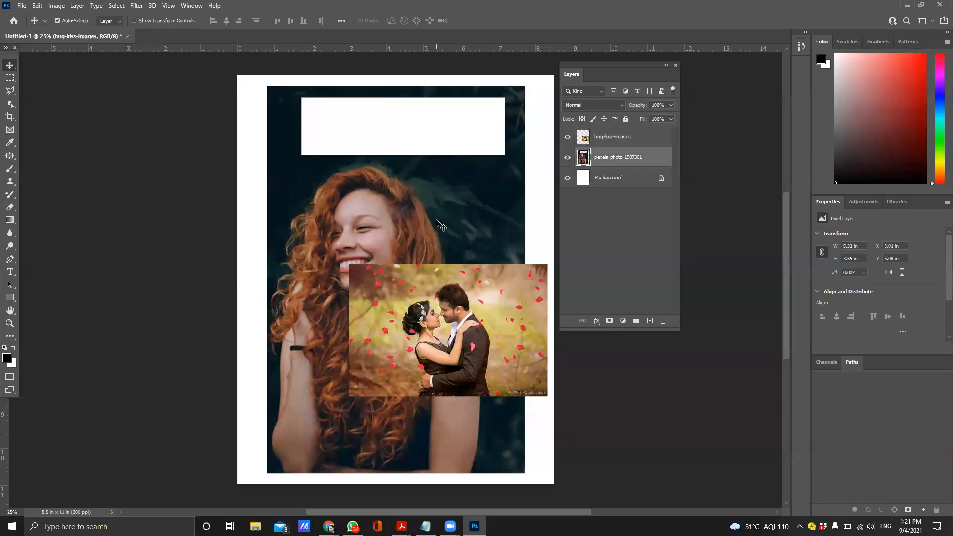
{"action": "left_click", "coordinate": [448, 290]}
{"action": "left_click", "coordinate": [455, 253]}
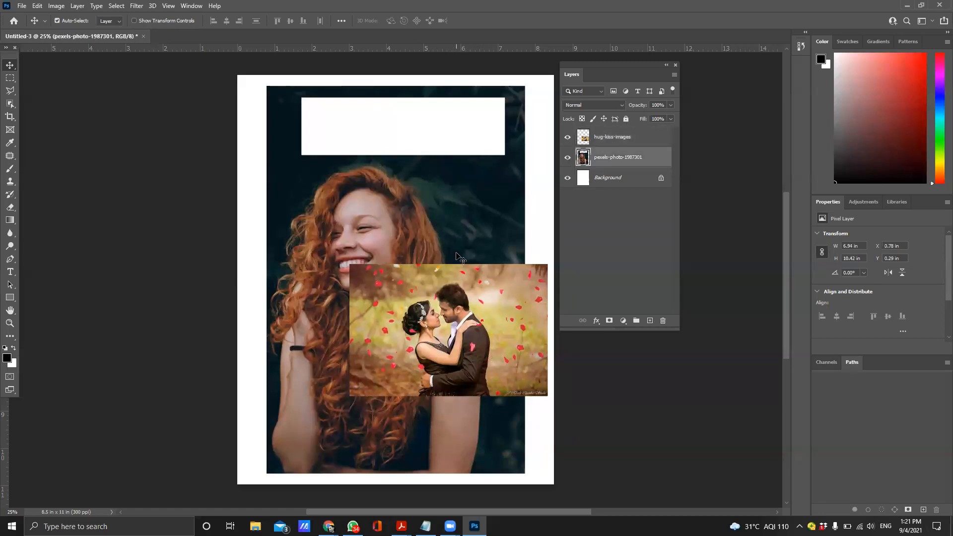
{"action": "left_click", "coordinate": [460, 300]}
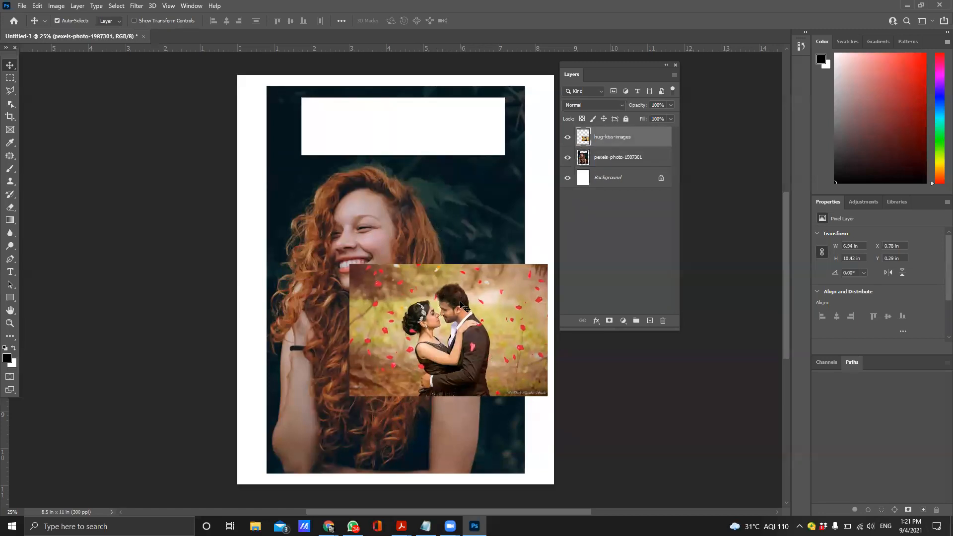
{"action": "left_click", "coordinate": [463, 255]}
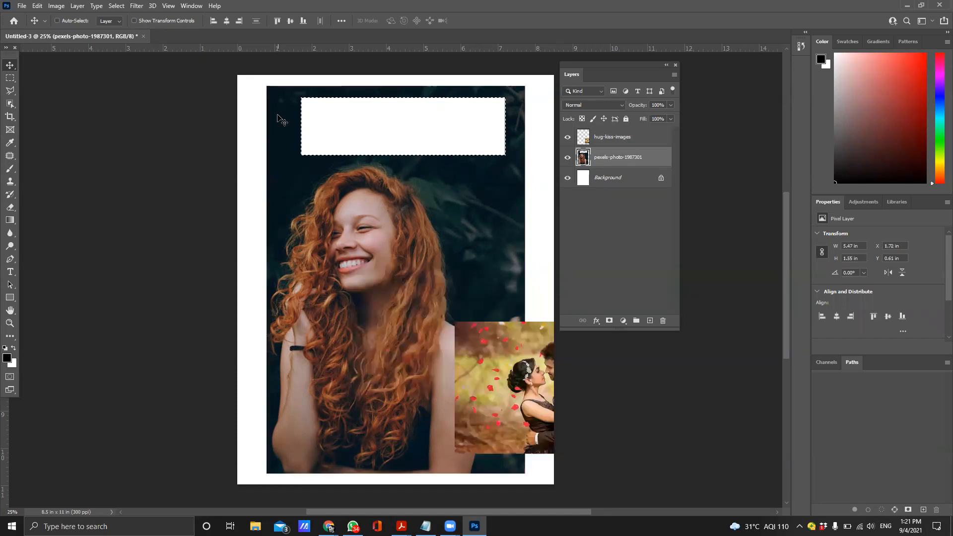
Undo the rectangular deletion in the portrait, clear the marquee selection and switch back to the Rectangular Marquee Tool
{"action": "key", "text": "ctrl+z"}
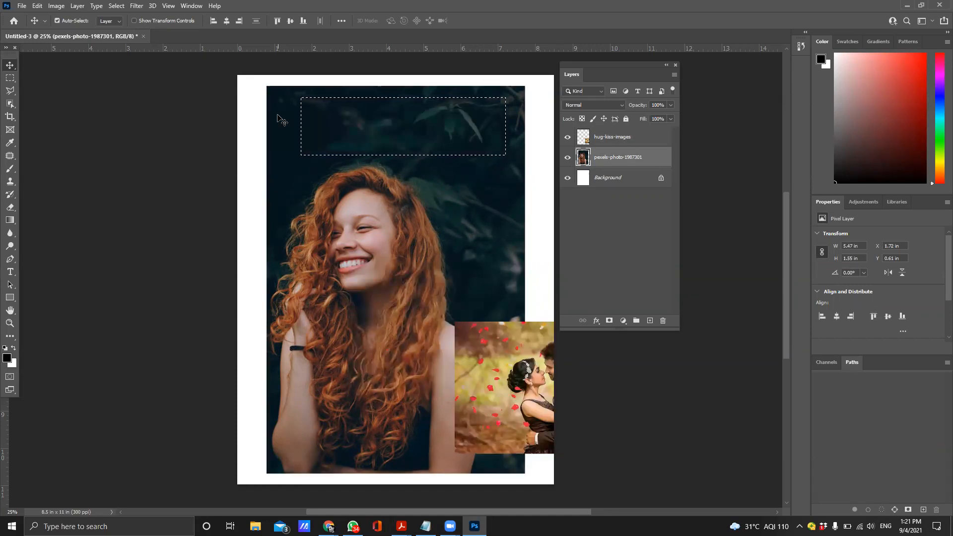
{"action": "key", "text": "ctrl+z"}
{"action": "key", "text": "ctrl"}
{"action": "key", "text": "ctrl+d"}
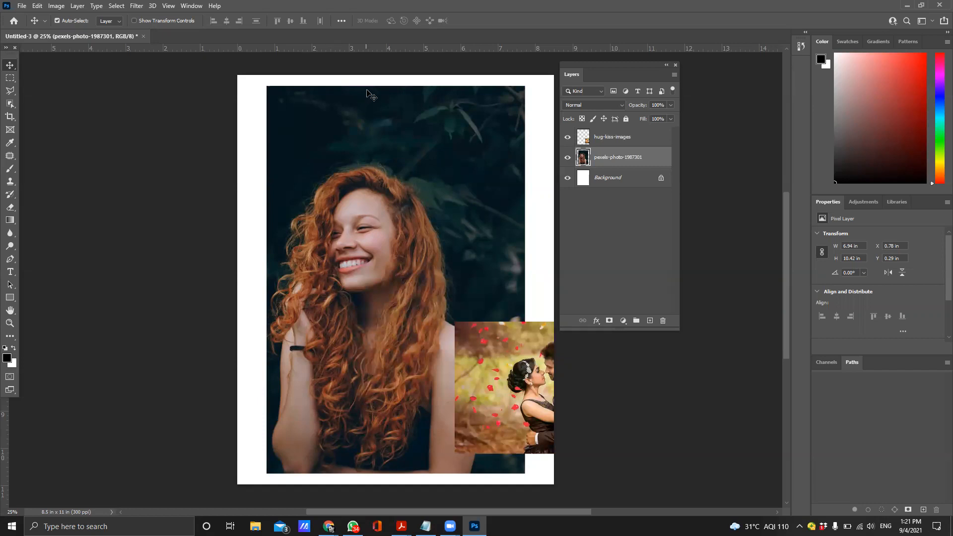
{"action": "left_click", "coordinate": [10, 78]}
{"action": "left_click", "coordinate": [62, 78]}
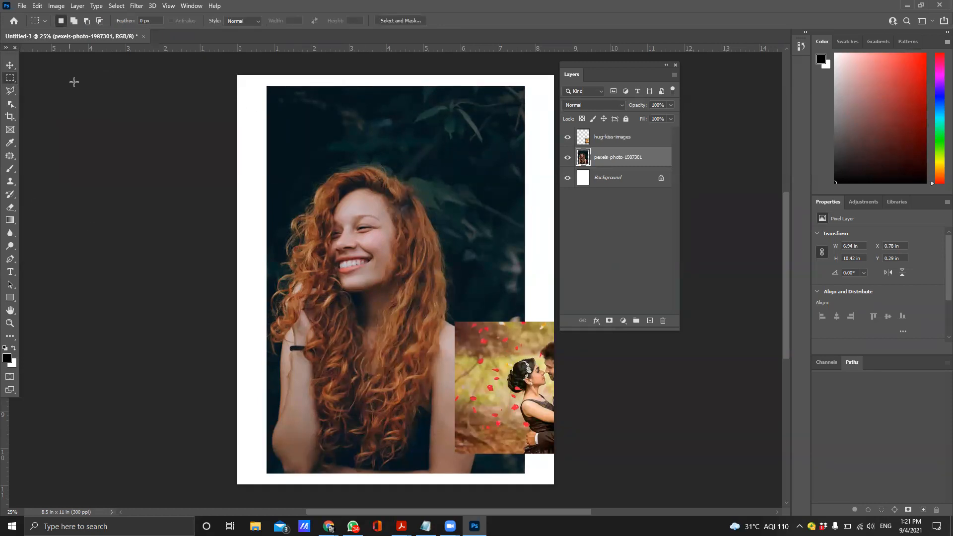
Marquee-select about 3.12 by 1.71 in on the portrait's dark background, consult the deselect note in Notepad, and clear the selection
{"action": "left_click_drag", "start_coordinate": [366, 97], "coordinate": [482, 160]}
{"action": "left_click", "coordinate": [425, 526]}
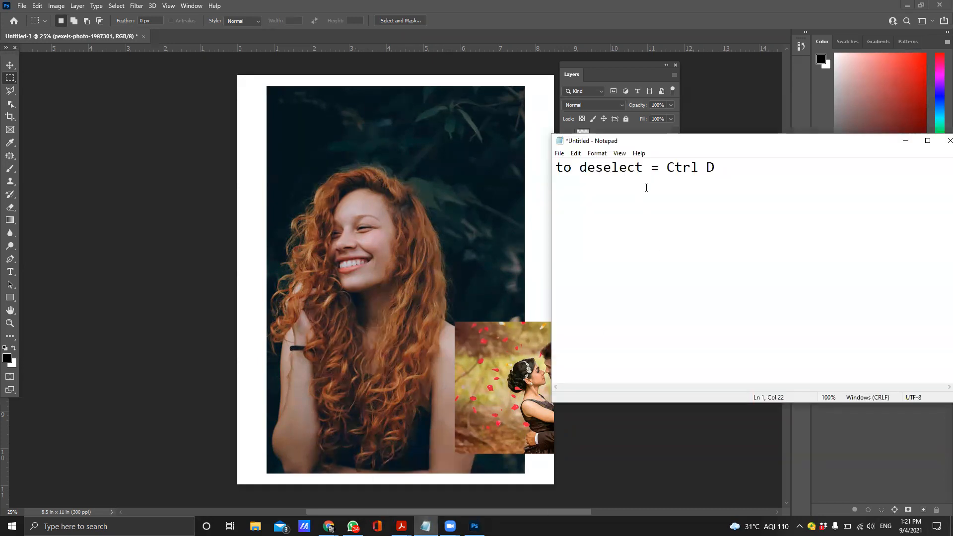
{"action": "left_click", "coordinate": [463, 132]}
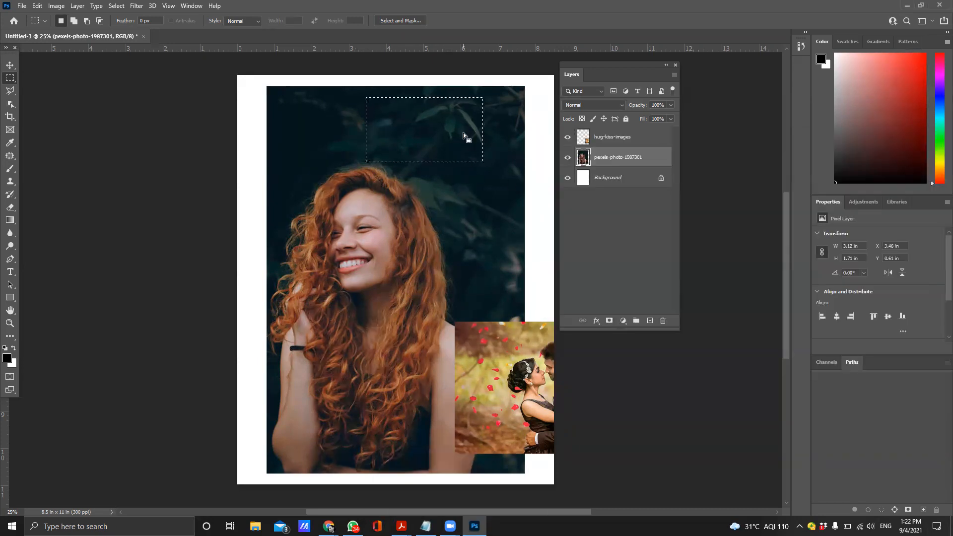
{"action": "key", "text": "ctrl+d"}
Marquee-select about 2.7 by 1.68 in on the dark background and add overlapping rectangles, extending the selection to about 4.99 by 4.87 in
{"action": "left_click_drag", "start_coordinate": [397, 102], "coordinate": [499, 165]}
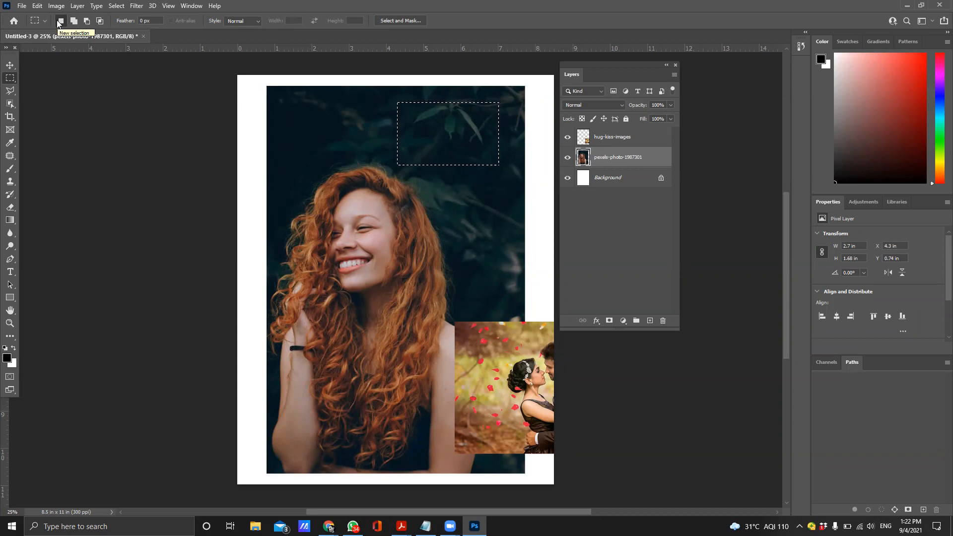
{"action": "left_click", "coordinate": [73, 22]}
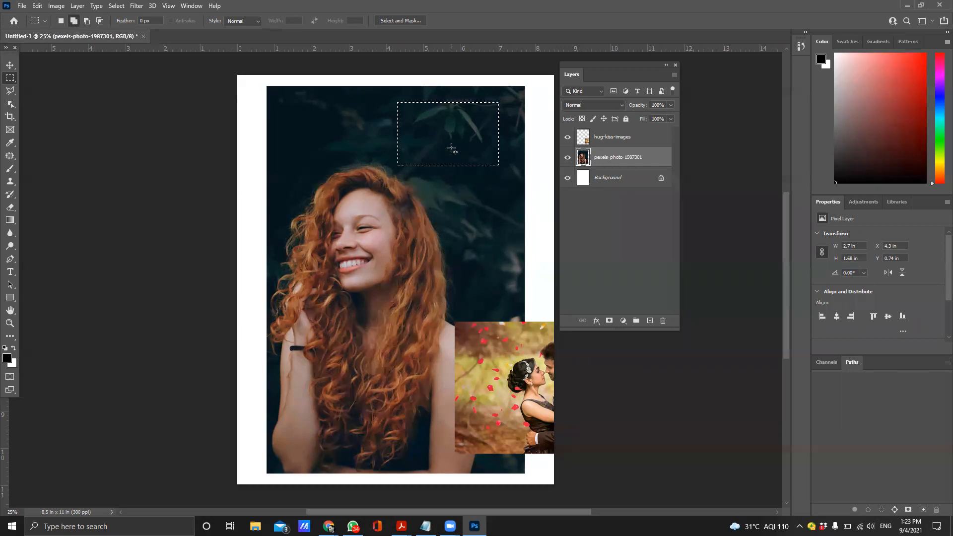
{"action": "left_click_drag", "start_coordinate": [460, 153], "coordinate": [512, 211]}
{"action": "left_click_drag", "start_coordinate": [363, 103], "coordinate": [380, 145]}
{"action": "left_click_drag", "start_coordinate": [482, 92], "coordinate": [516, 132]}
{"action": "left_click_drag", "start_coordinate": [465, 205], "coordinate": [511, 272]}
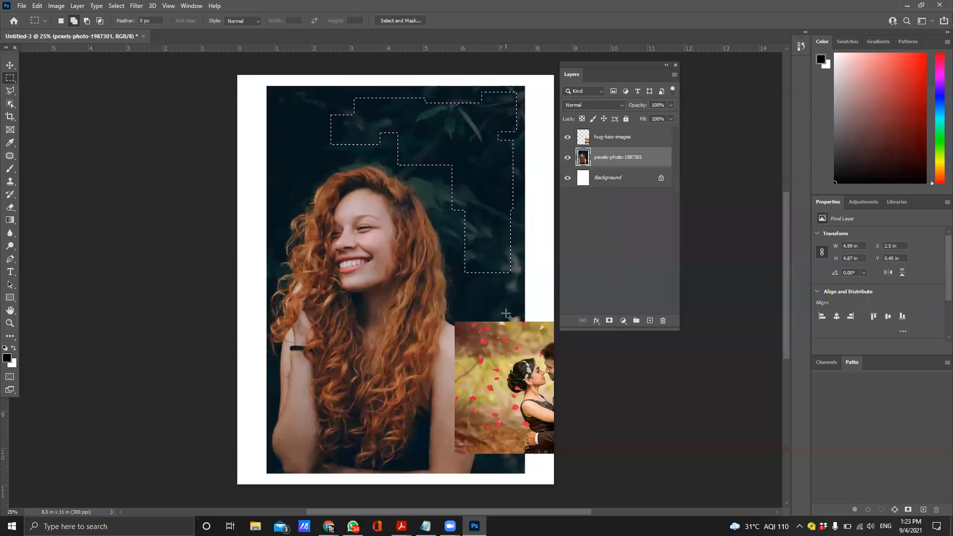
Subtract overlapping rectangles from the combined selection on the dark background, and deselect everything
{"action": "left_click", "coordinate": [86, 22]}
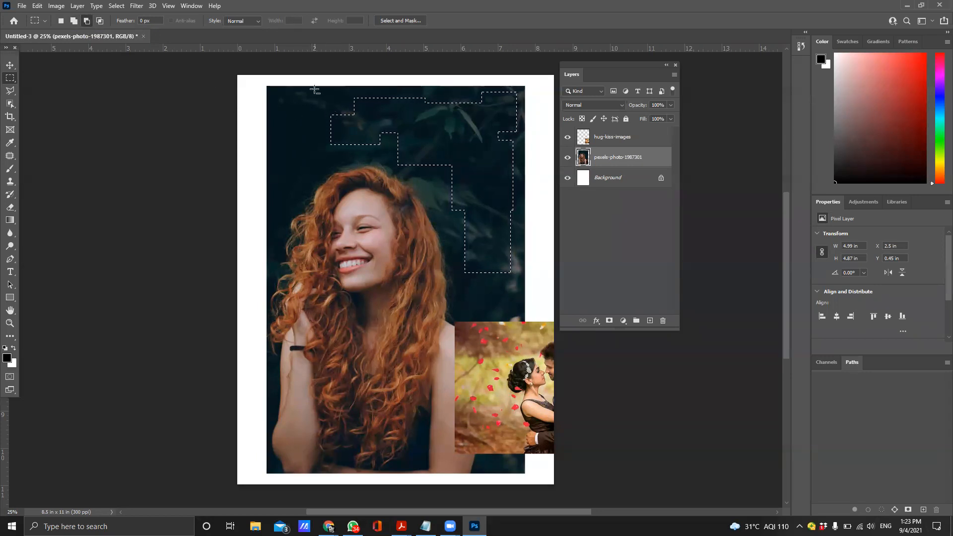
{"action": "left_click_drag", "start_coordinate": [336, 123], "coordinate": [428, 192]}
{"action": "left_click_drag", "start_coordinate": [521, 194], "coordinate": [453, 293]}
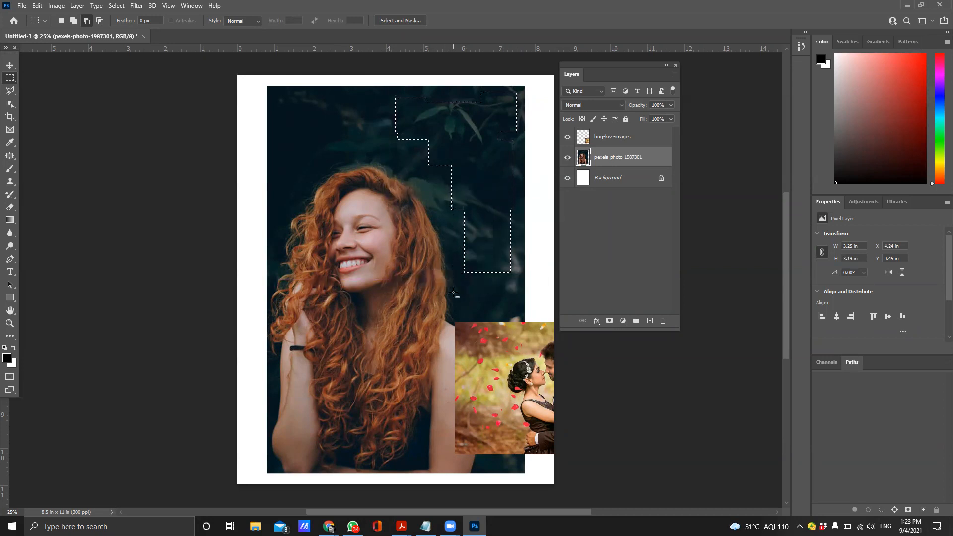
{"action": "left_click_drag", "start_coordinate": [438, 173], "coordinate": [513, 233]}
{"action": "left_click_drag", "start_coordinate": [527, 139], "coordinate": [486, 207]}
{"action": "key", "text": "ctrl+d"}
With the Rectangular Marquee Tool, select about 1.98 by 1.61 in around the leaves at X 4.5 in, Y 0.81 in
{"action": "right_click", "coordinate": [10, 79]}
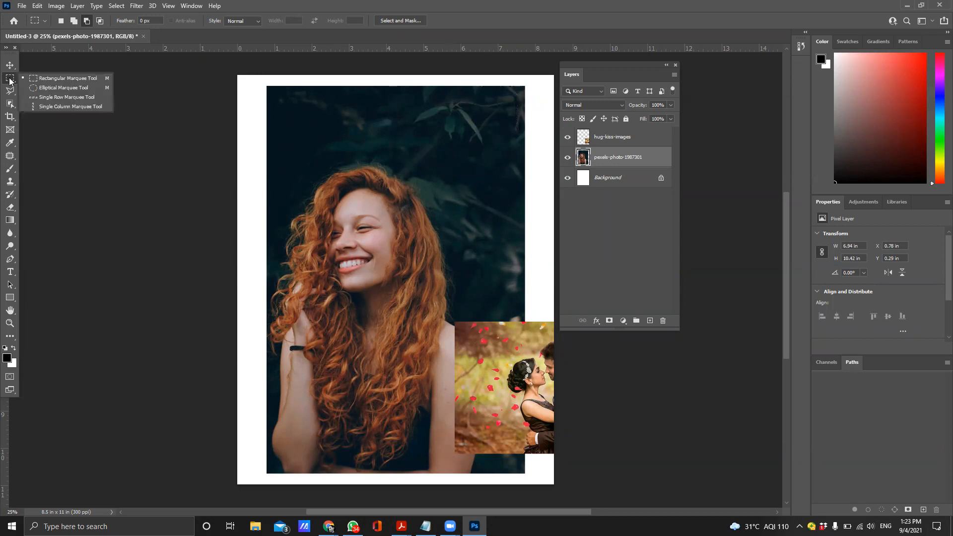
{"action": "left_click", "coordinate": [49, 79]}
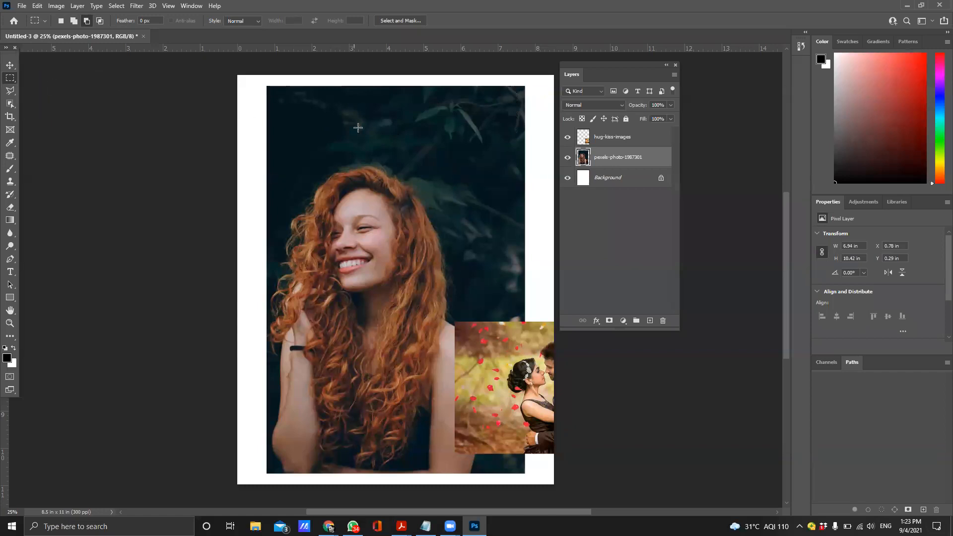
{"action": "left_click_drag", "start_coordinate": [404, 104], "coordinate": [341, 393]}
{"action": "key", "text": "ctrl+plus"}
{"action": "key", "text": "ctrl+plus"}
{"action": "key", "text": "space"}
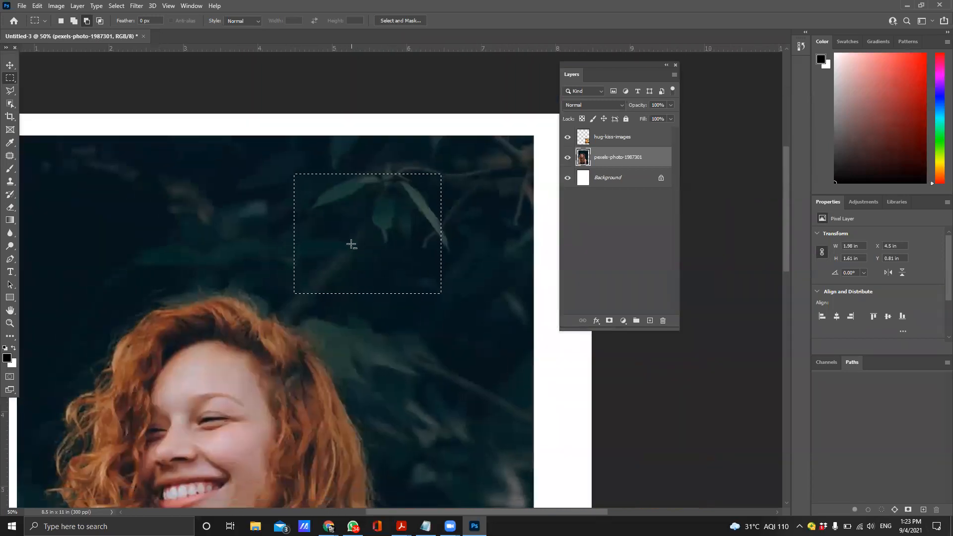
Add four overlapping rectangles around the leaf selection, extending it to about 3.99 in wide
{"action": "left_click", "coordinate": [60, 21]}
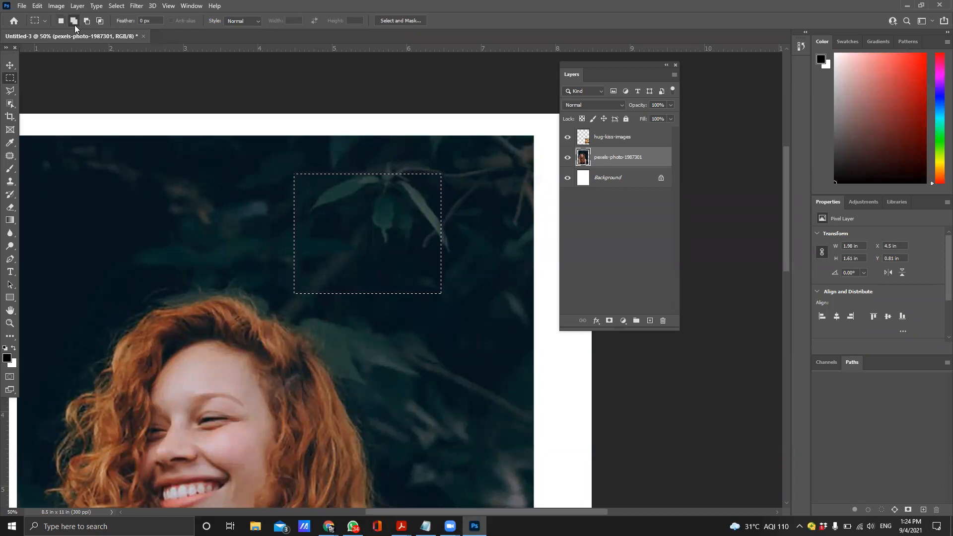
{"action": "left_click_drag", "start_coordinate": [252, 144], "coordinate": [334, 220]}
{"action": "left_click_drag", "start_coordinate": [403, 235], "coordinate": [467, 341]}
{"action": "left_click_drag", "start_coordinate": [495, 196], "coordinate": [404, 253]}
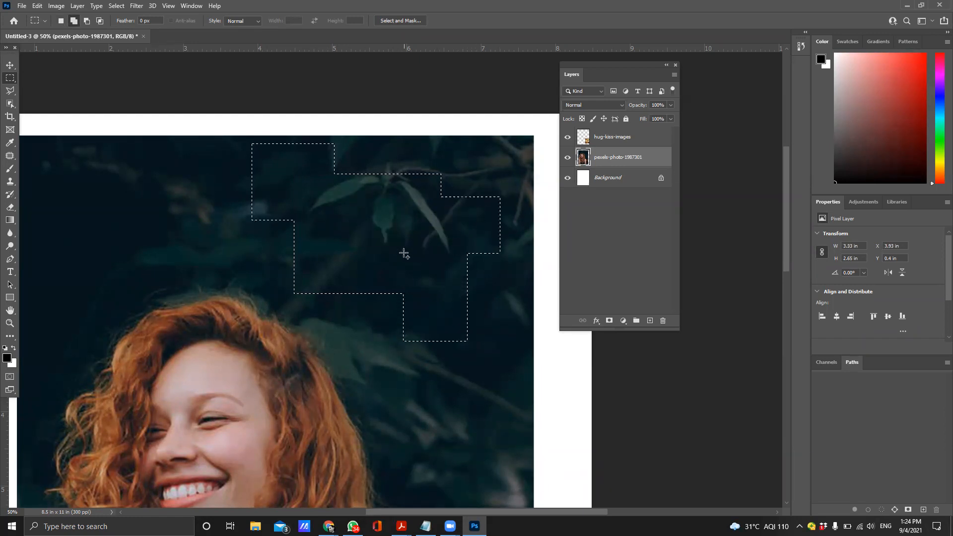
{"action": "left_click_drag", "start_coordinate": [202, 194], "coordinate": [315, 246]}
Subtract rectangles from the selection's upper-left and lower edges, reducing it to about 3.99 by 2.29 in, and try intersecting it with further rectangles
{"action": "left_click", "coordinate": [86, 20]}
{"action": "left_click_drag", "start_coordinate": [319, 200], "coordinate": [311, 177]}
{"action": "left_click_drag", "start_coordinate": [342, 255], "coordinate": [378, 330]}
{"action": "left_click_drag", "start_coordinate": [429, 295], "coordinate": [497, 395]}
{"action": "left_click_drag", "start_coordinate": [372, 313], "coordinate": [487, 387]}
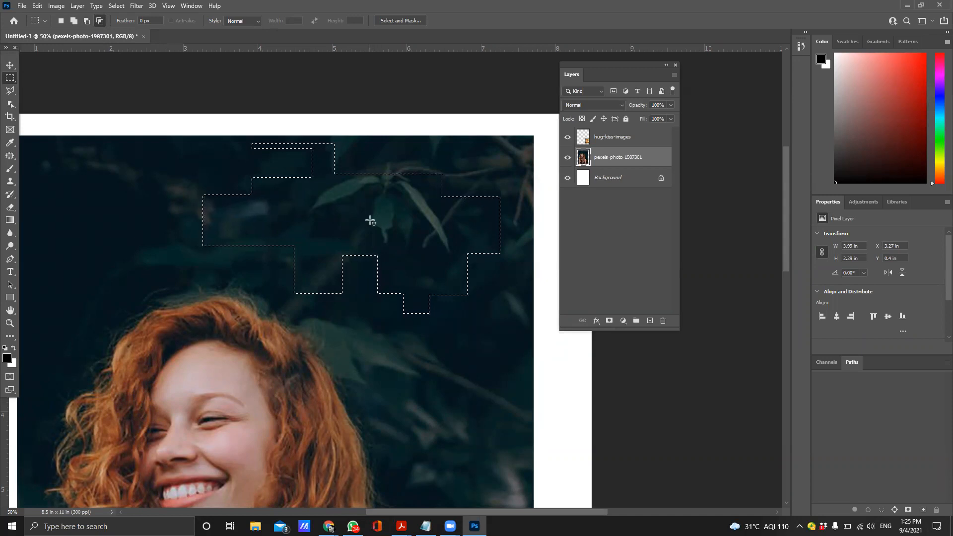
{"action": "left_click_drag", "start_coordinate": [424, 291], "coordinate": [516, 372]}
{"action": "left_click_drag", "start_coordinate": [328, 186], "coordinate": [411, 263]}
Start a new marquee selection above the woman's hair and add three overlapping rectangles, covering about 4.28 by 2.34 in
{"action": "left_click", "coordinate": [61, 20]}
{"action": "left_click", "coordinate": [167, 158]}
{"action": "left_click_drag", "start_coordinate": [166, 156], "coordinate": [298, 272]}
{"action": "left_click", "coordinate": [71, 20]}
{"action": "left_click_drag", "start_coordinate": [245, 196], "coordinate": [345, 306]}
{"action": "left_click_drag", "start_coordinate": [322, 173], "coordinate": [450, 247]}
{"action": "left_click_drag", "start_coordinate": [406, 204], "coordinate": [485, 329]}
Subtract two rectangles from the selection's upper-left part and intersect the rest with a large rectangle, keeping about 2.09 by 1.64 in
{"action": "left_click", "coordinate": [89, 24]}
{"action": "left_click_drag", "start_coordinate": [112, 156], "coordinate": [248, 220]}
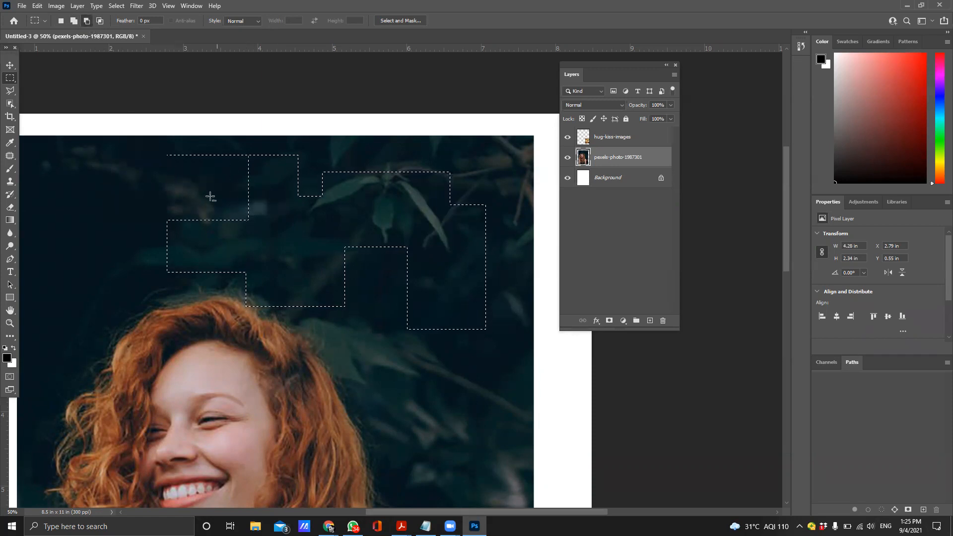
{"action": "left_click_drag", "start_coordinate": [161, 143], "coordinate": [309, 185]}
{"action": "left_click", "coordinate": [100, 20]}
{"action": "left_click_drag", "start_coordinate": [134, 147], "coordinate": [321, 349]}
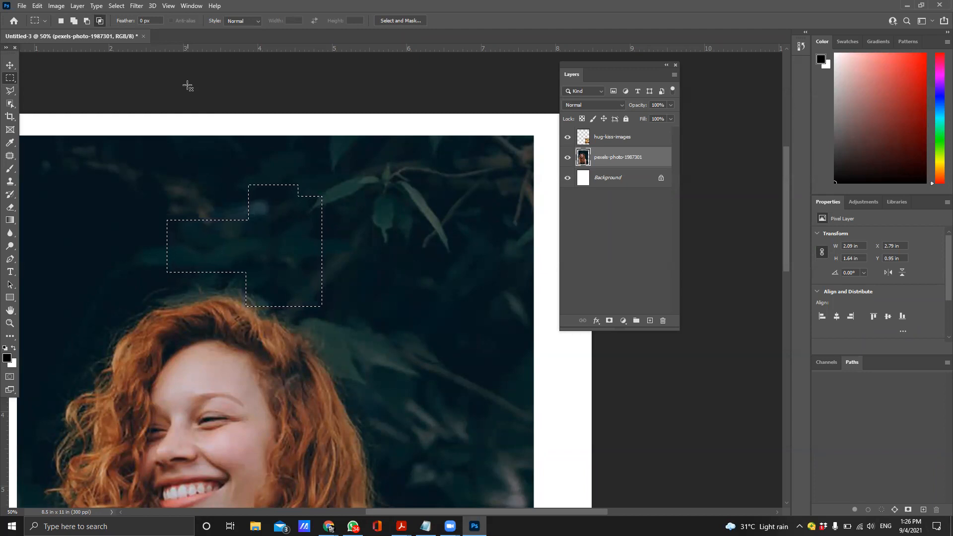
Hide the Tools panel from the workspace
{"action": "left_click", "coordinate": [195, 9]}
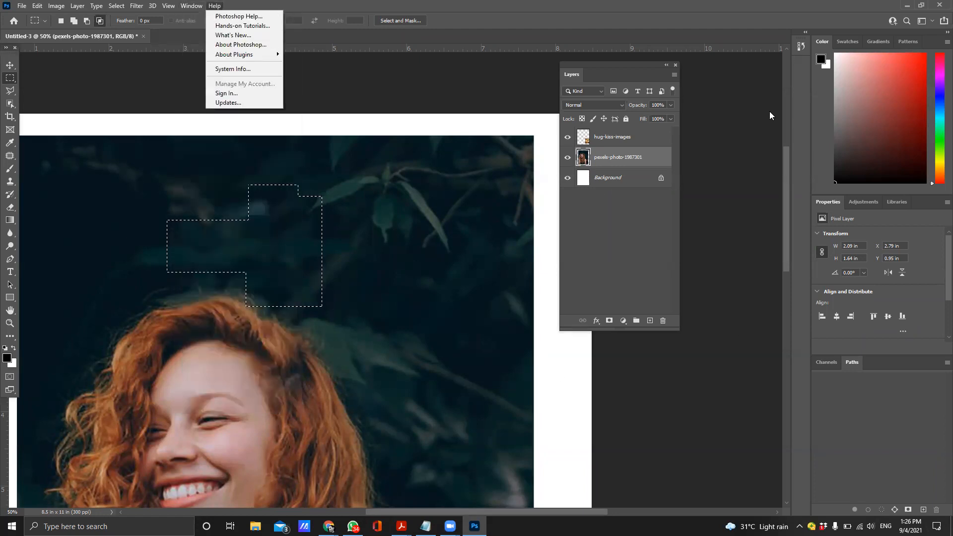
{"action": "left_click", "coordinate": [185, 7]}
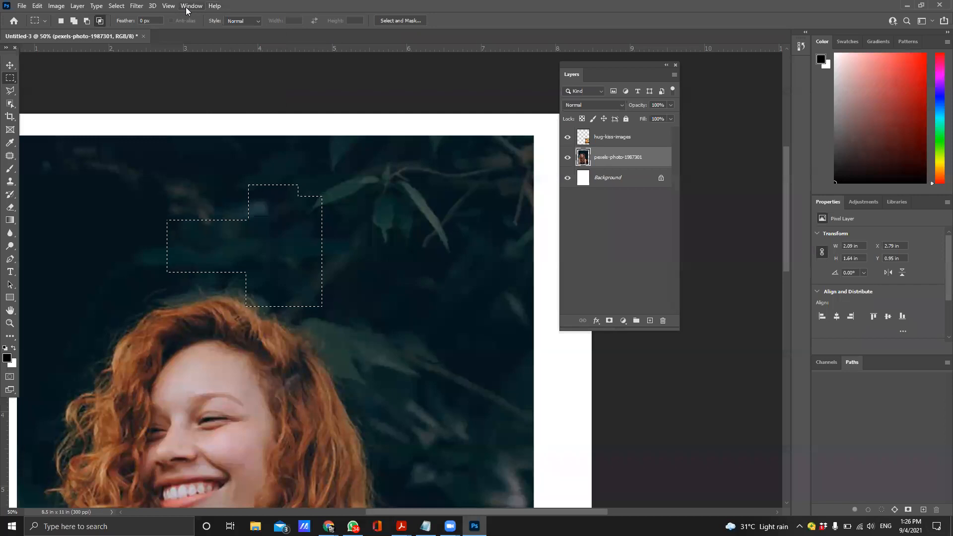
{"action": "left_click", "coordinate": [186, 8]}
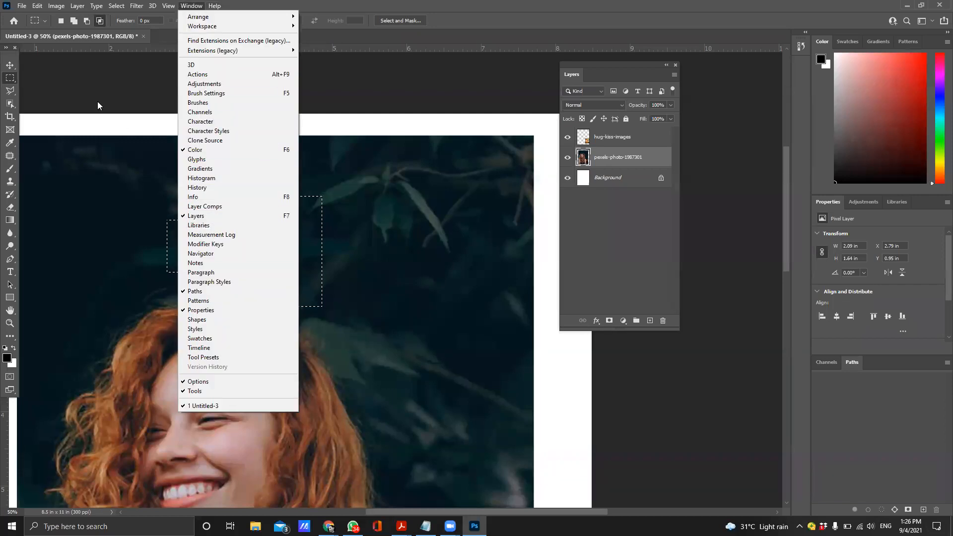
{"action": "left_click", "coordinate": [11, 52]}
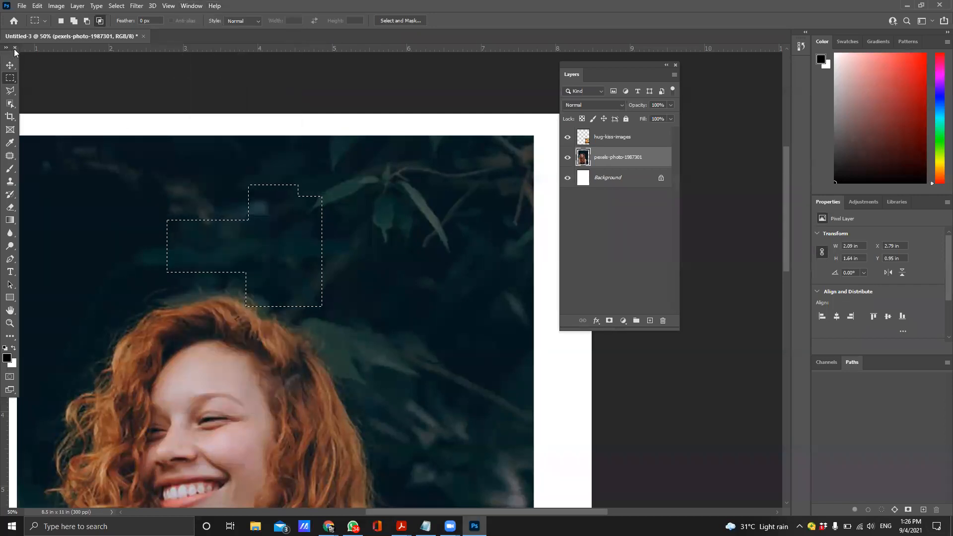
{"action": "left_click", "coordinate": [15, 48]}
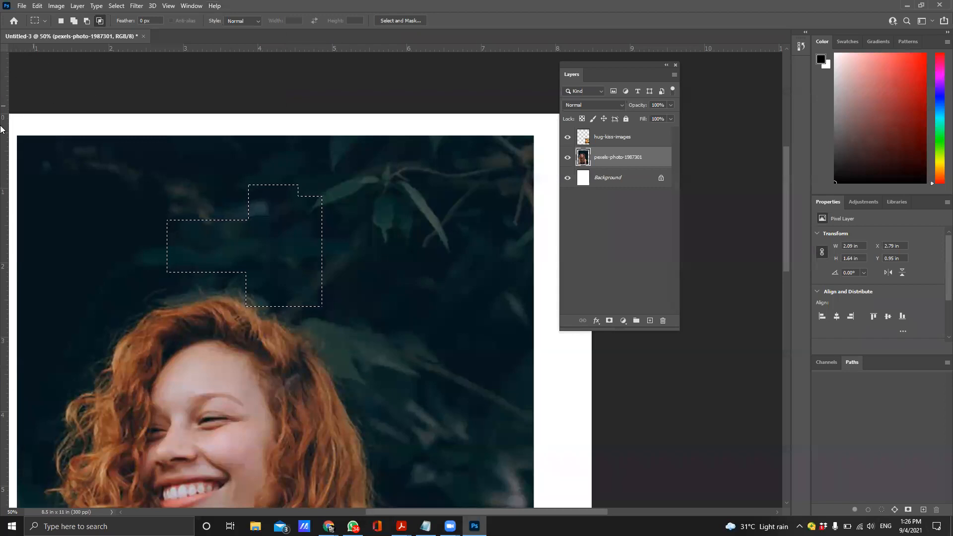
{"action": "left_click", "coordinate": [193, 6]}
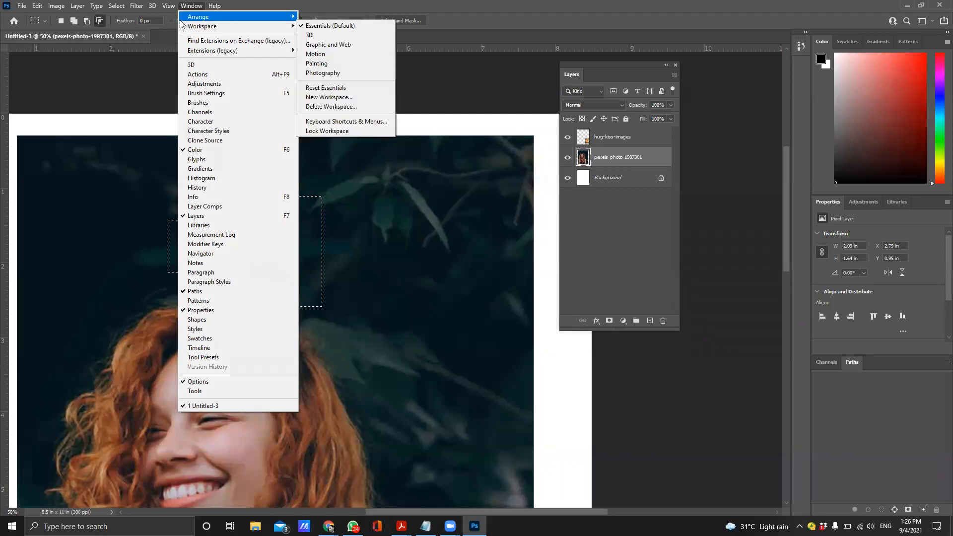
{"action": "mouse_move", "coordinate": [165, 8]}
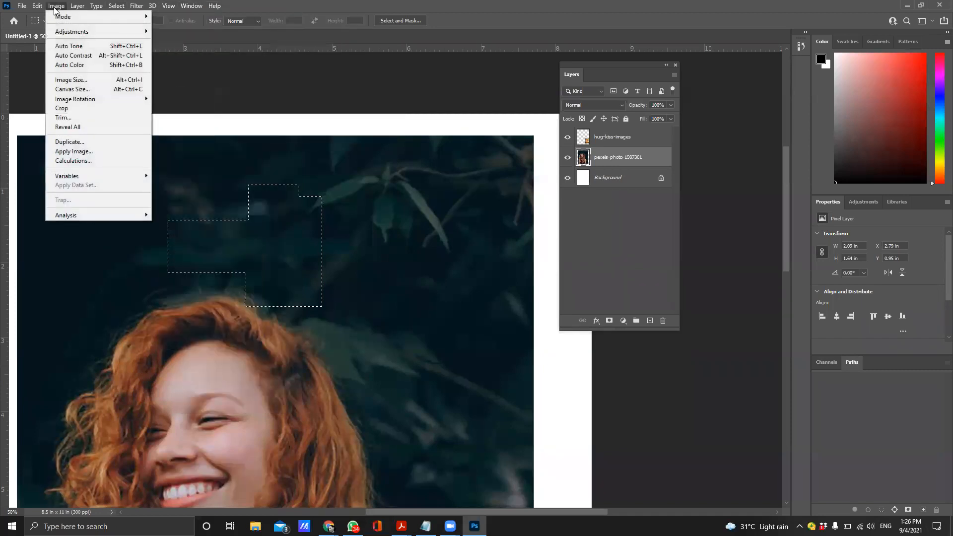
{"action": "left_click", "coordinate": [40, 7]}
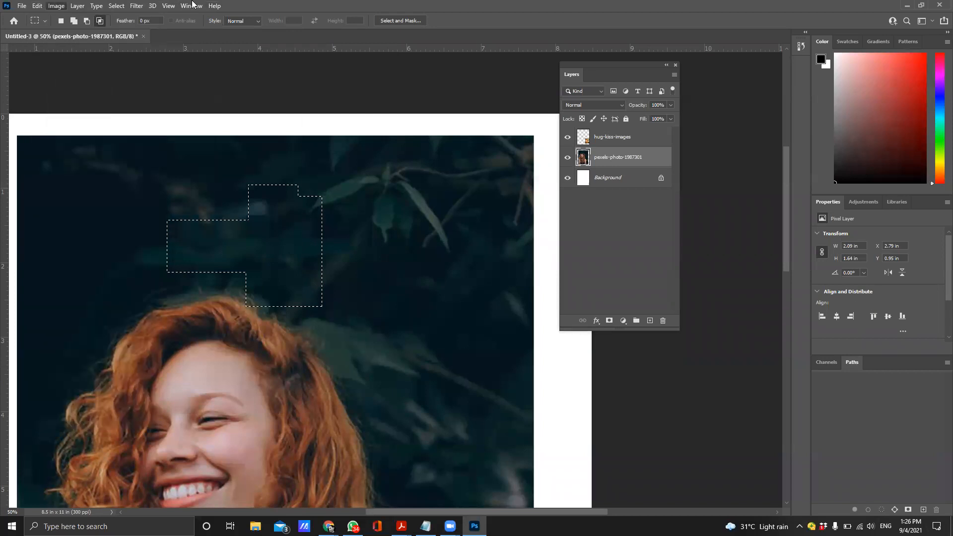
{"action": "left_click", "coordinate": [193, 7]}
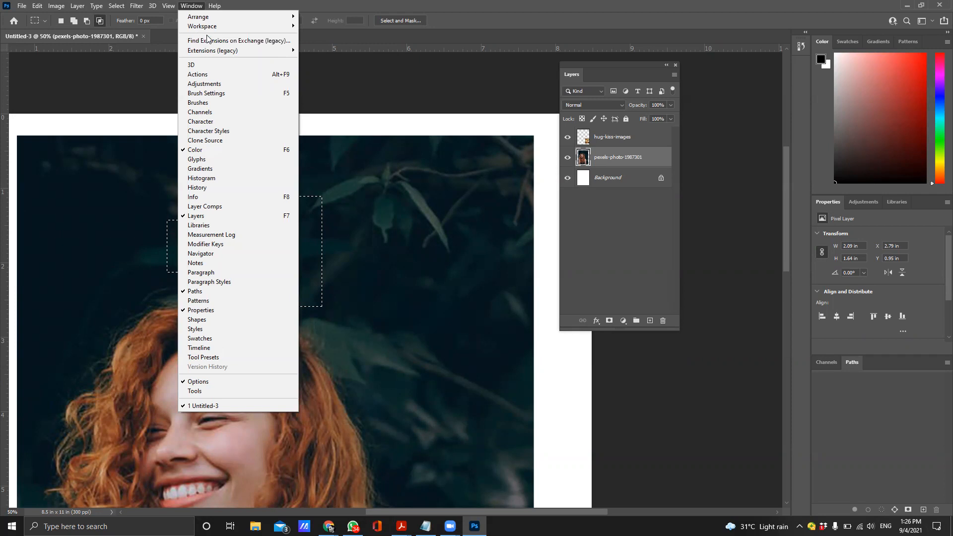
{"action": "mouse_move", "coordinate": [216, 29]}
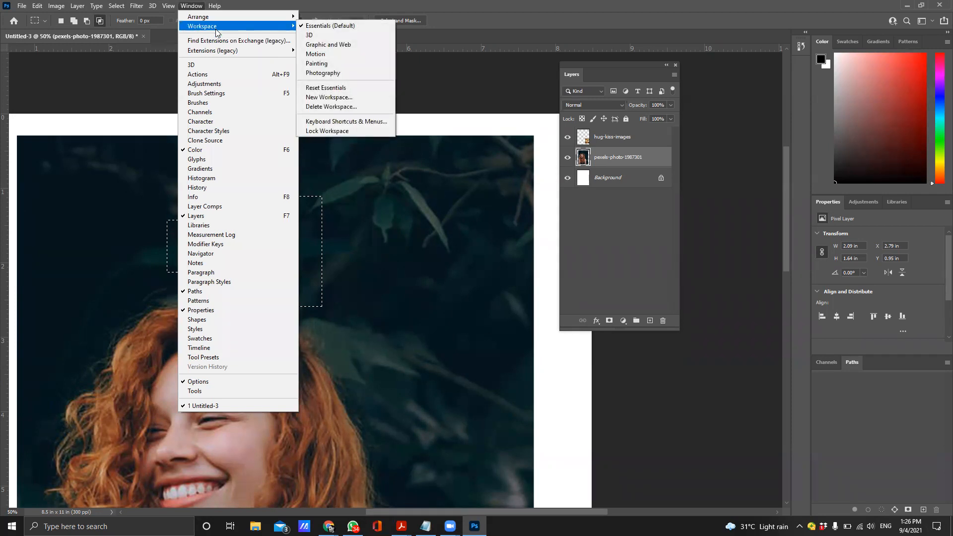
{"action": "mouse_move", "coordinate": [173, 9]}
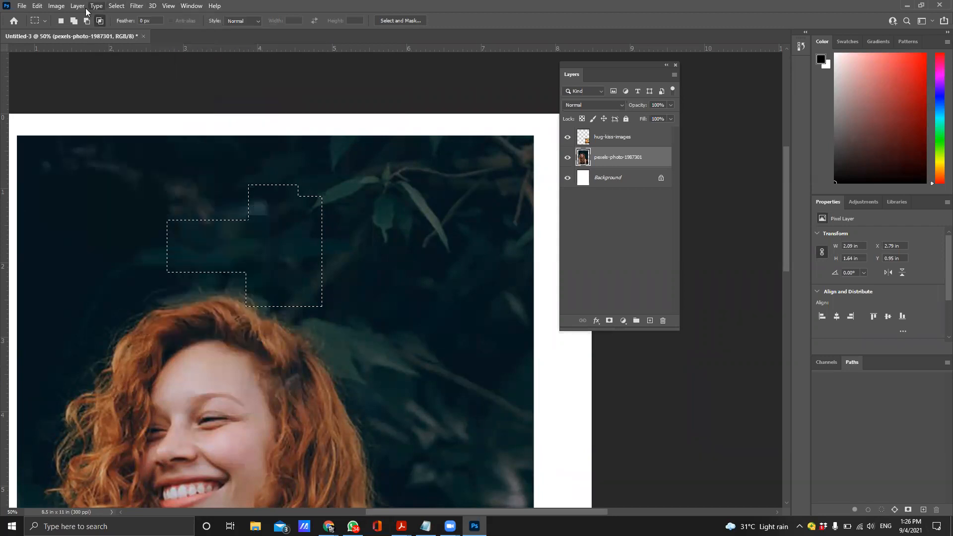
{"action": "left_click", "coordinate": [181, 7]}
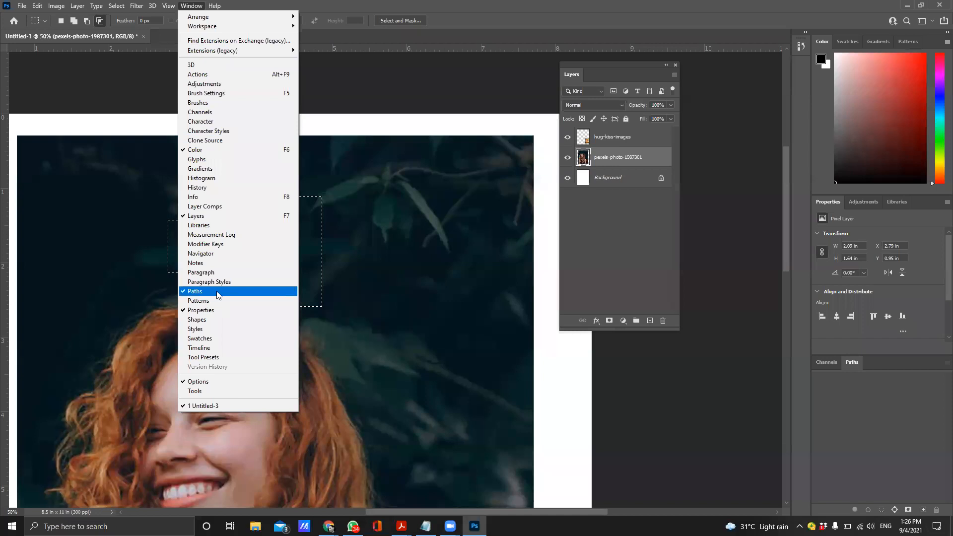
{"action": "left_click", "coordinate": [228, 356]}
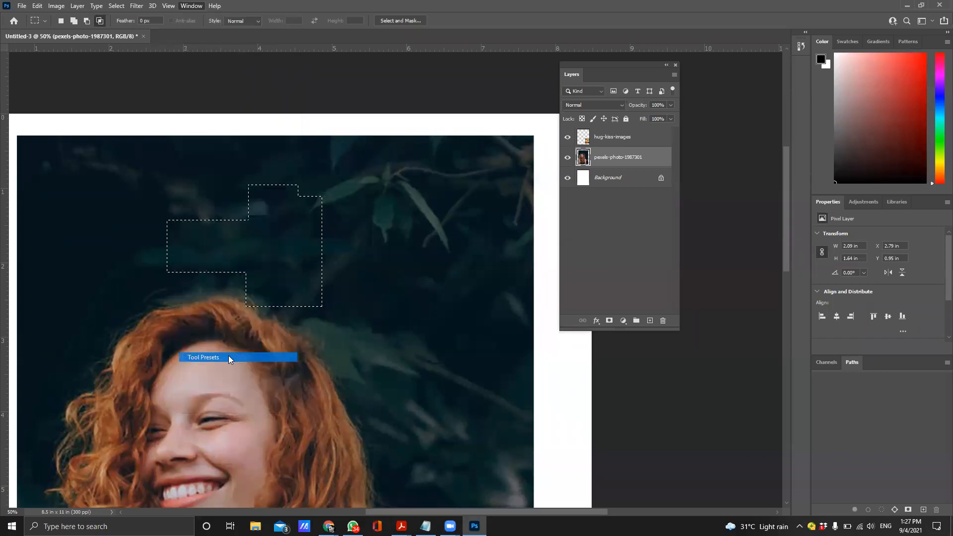
{"action": "left_click_drag", "start_coordinate": [733, 65], "coordinate": [716, 84]}
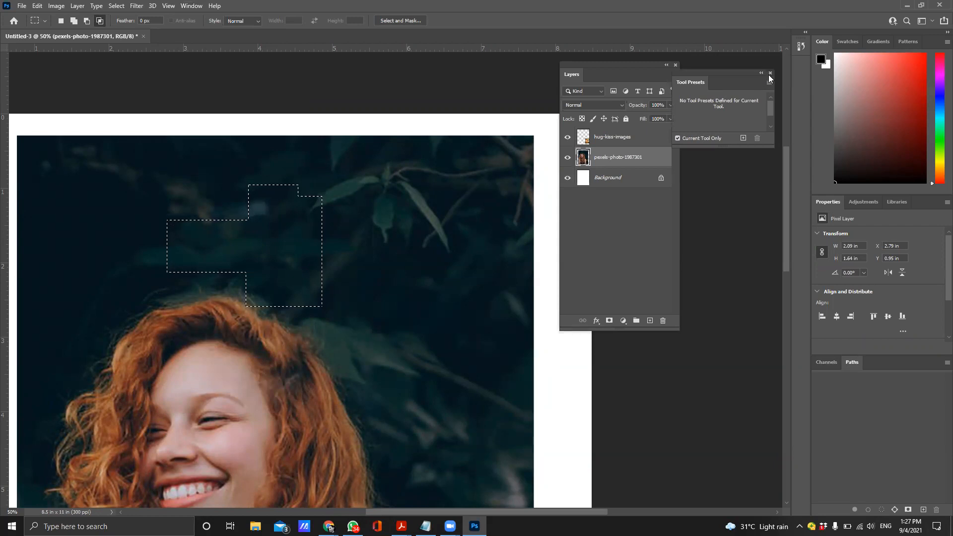
{"action": "left_click", "coordinate": [770, 72]}
Show the Tools panel again and check that it is enabled among the displayed panels
{"action": "left_click", "coordinate": [193, 6]}
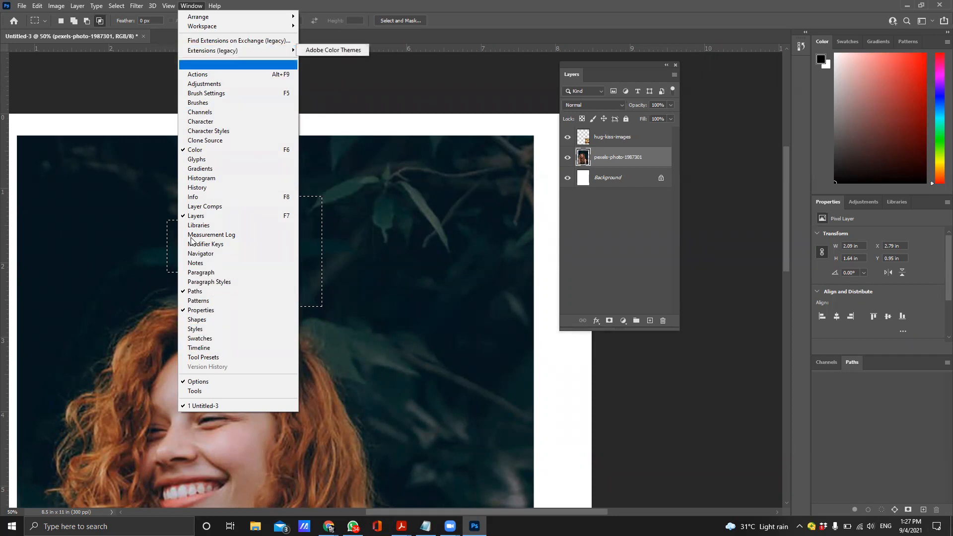
{"action": "left_click", "coordinate": [215, 394]}
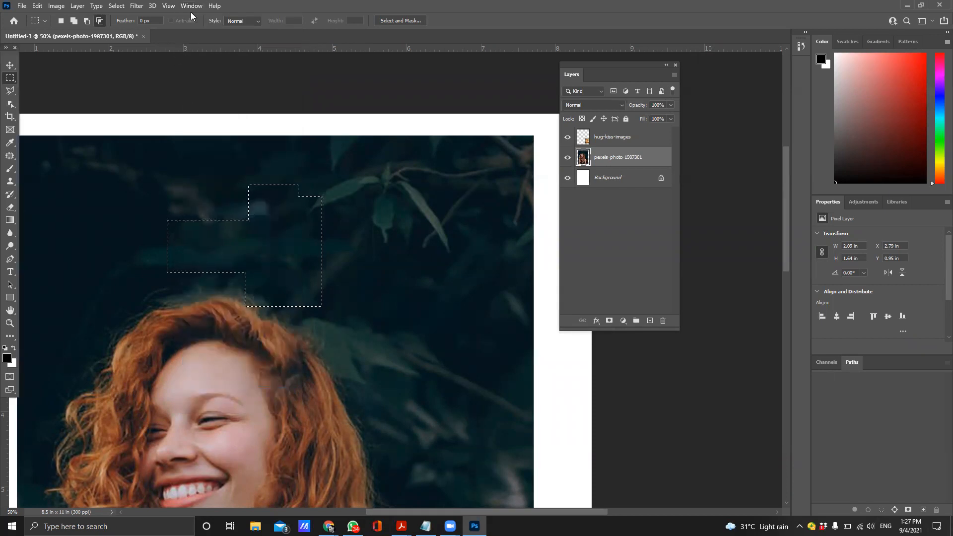
{"action": "left_click", "coordinate": [191, 7]}
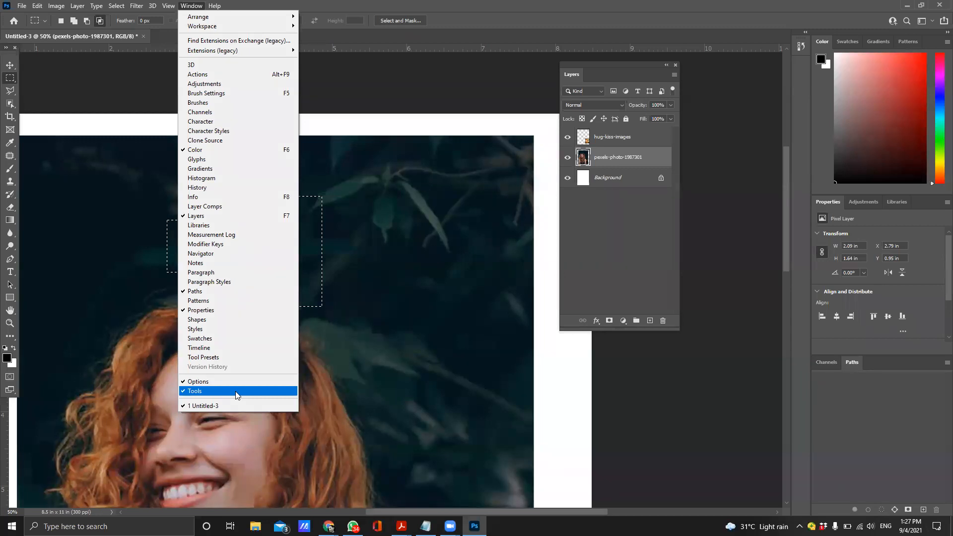
{"action": "left_click", "coordinate": [355, 91]}
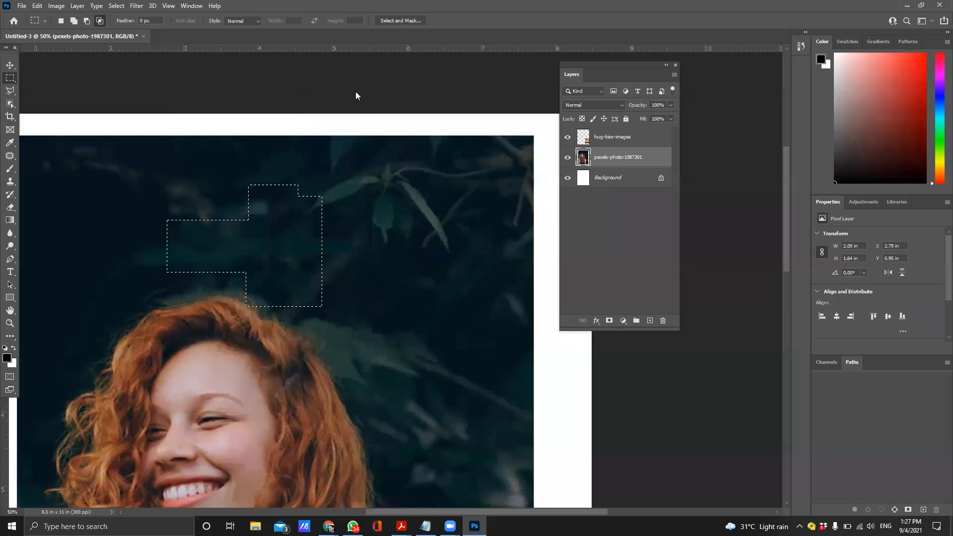
Display the Adjustments panel in place of the Properties panel
{"action": "left_click", "coordinate": [645, 395]}
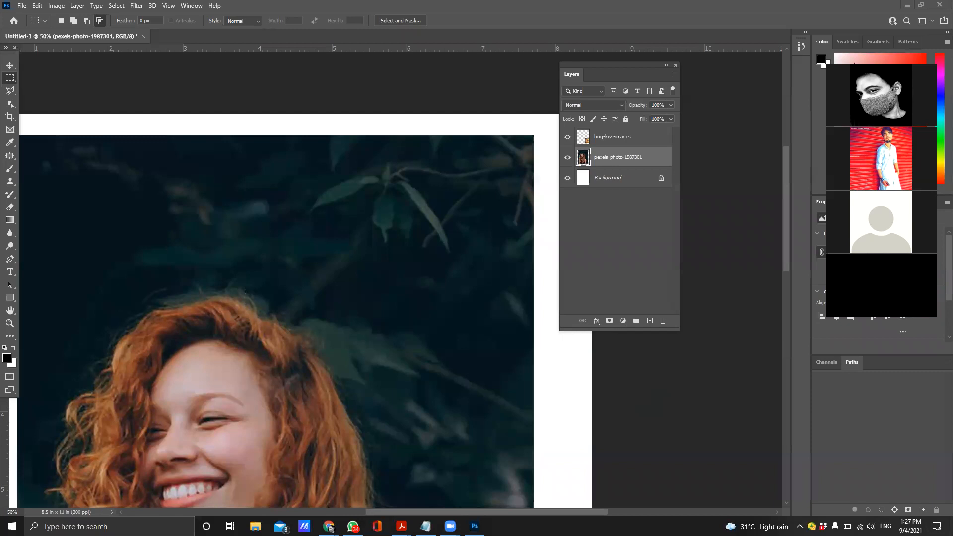
{"action": "left_click", "coordinate": [853, 62]}
{"action": "left_click", "coordinate": [864, 202]}
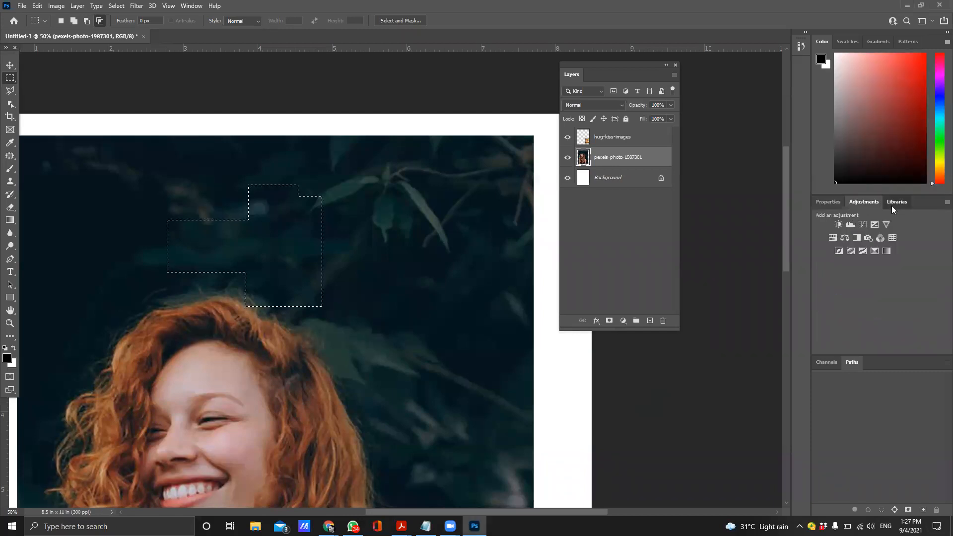
Display the Properties panel again and review the list of panels available for the workspace
{"action": "left_click", "coordinate": [833, 202]}
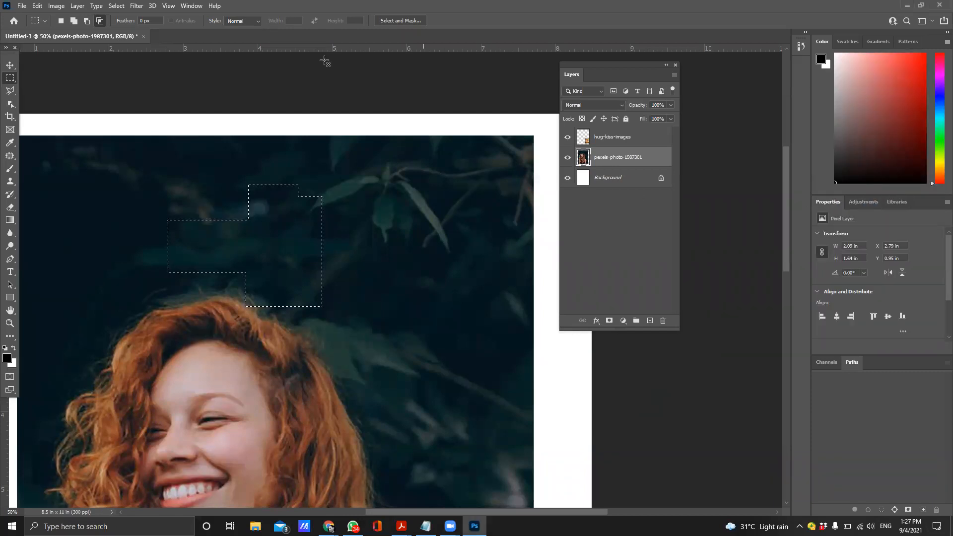
{"action": "left_click", "coordinate": [189, 10]}
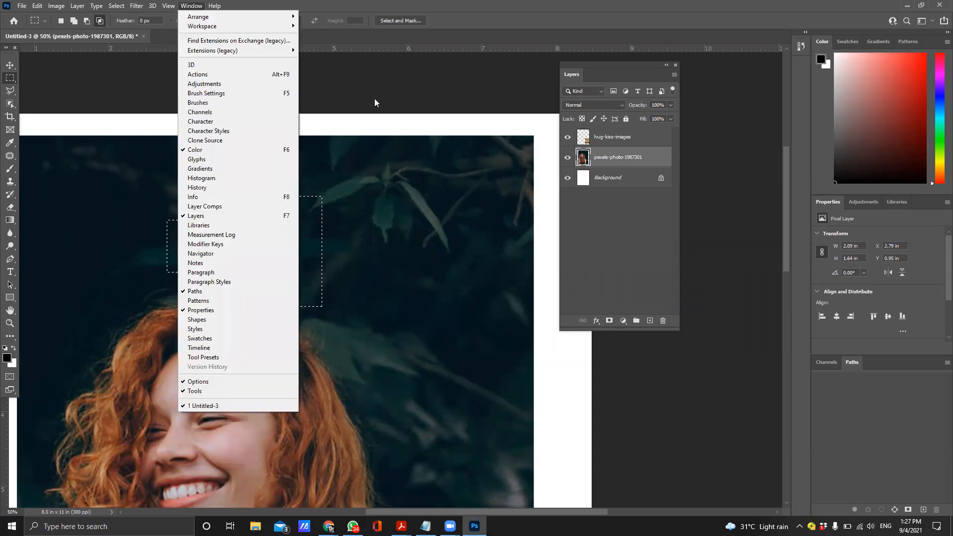
{"action": "left_click", "coordinate": [375, 100]}
{"action": "left_click", "coordinate": [195, 7]}
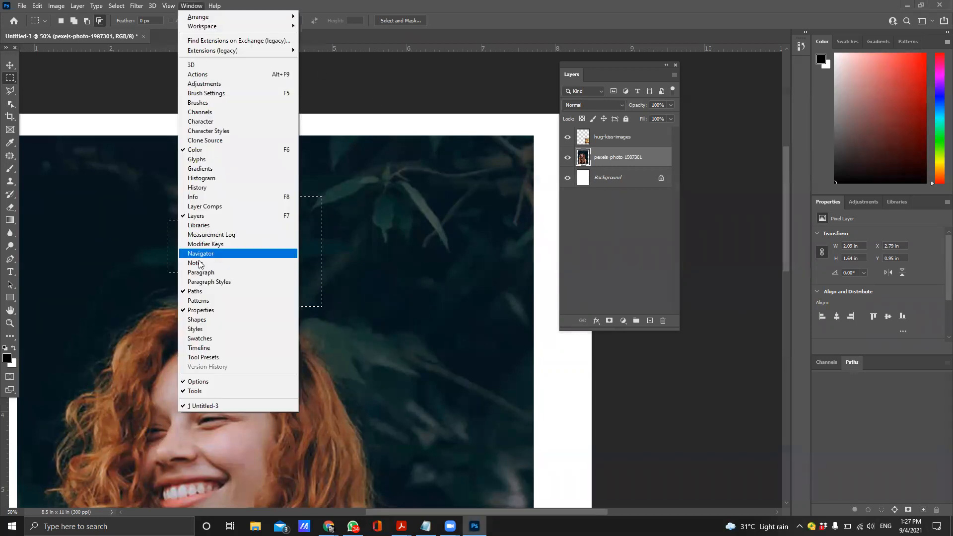
{"action": "left_click", "coordinate": [429, 117]}
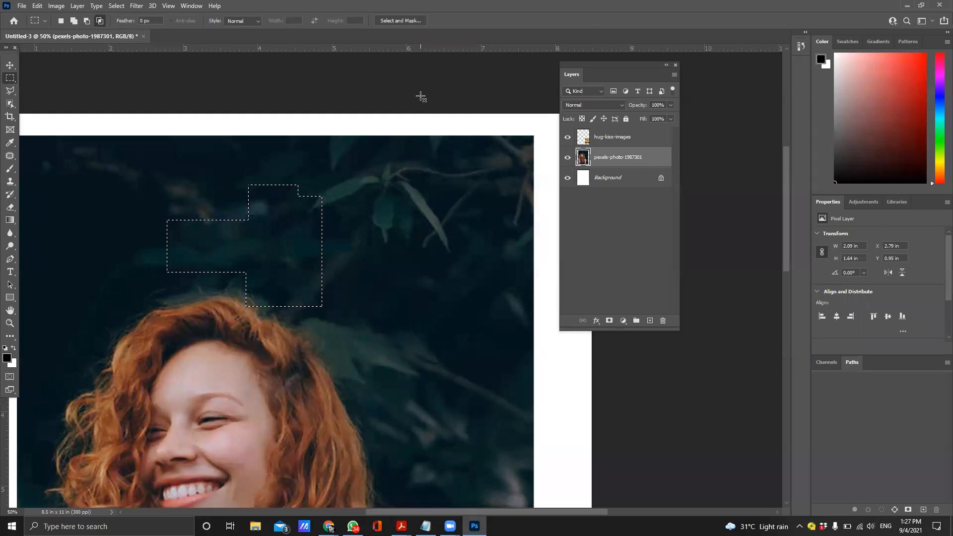
Add three circular areas to the selection with the Elliptical Marquee tool, extending it to about 3.58 by 2.39 in
{"action": "scroll", "coordinate": [400, 124], "scroll_direction": "down", "scroll_amount": 3}
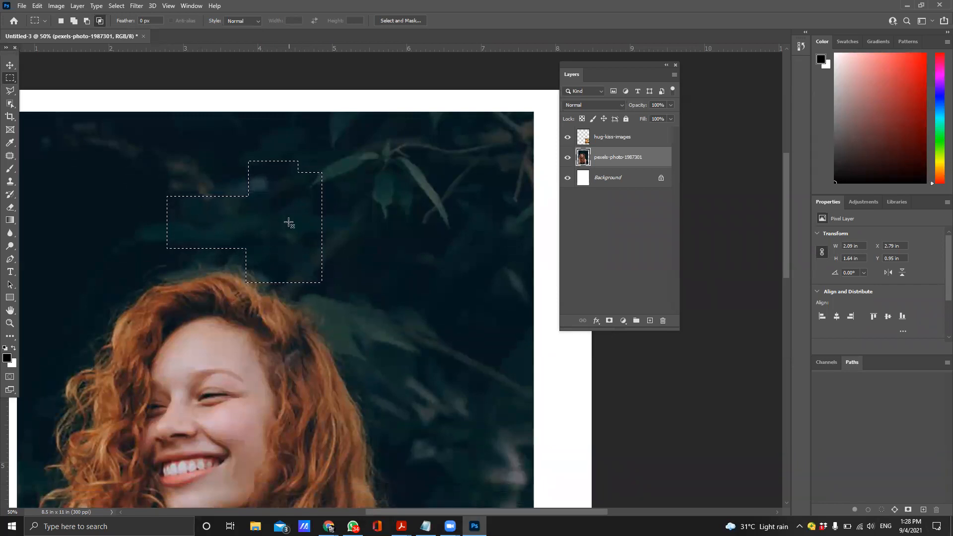
{"action": "right_click", "coordinate": [11, 79]}
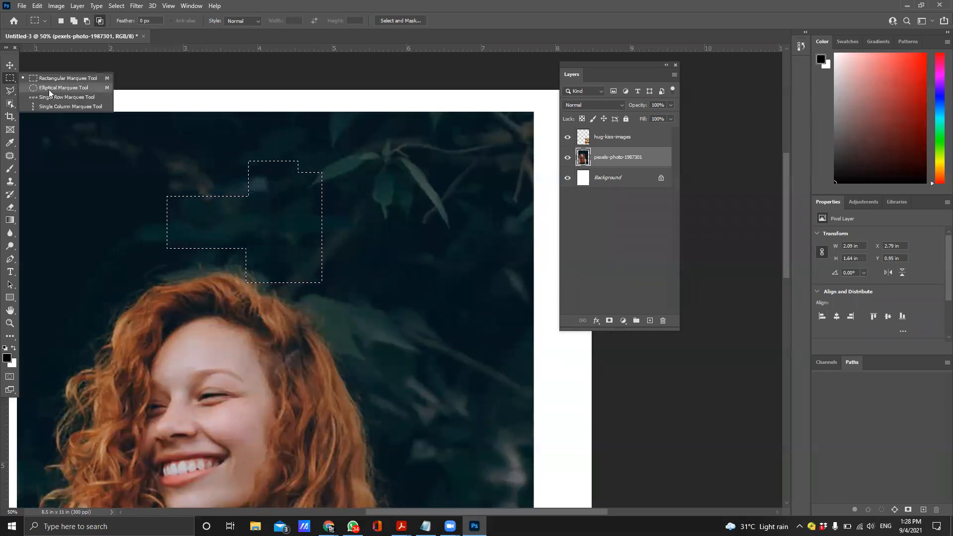
{"action": "left_click", "coordinate": [63, 89]}
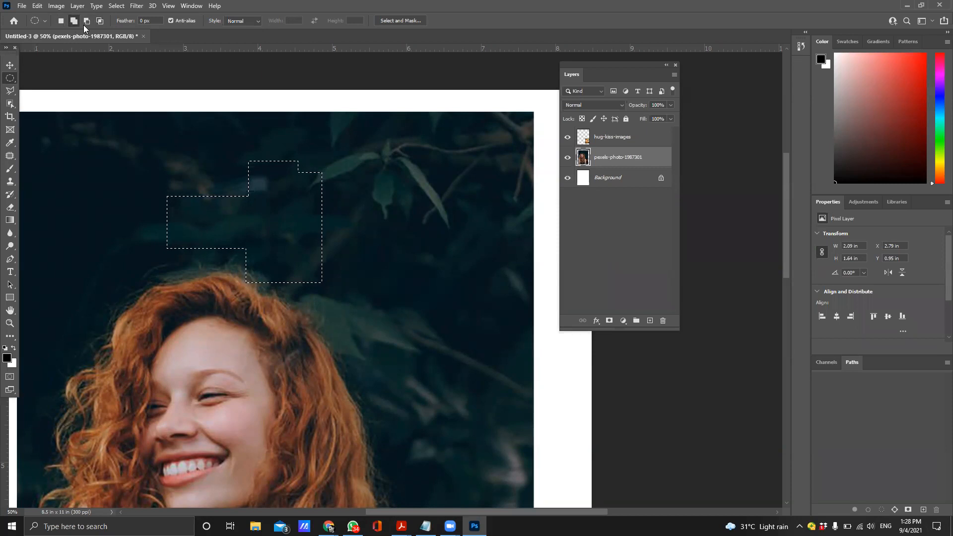
{"action": "left_click_drag", "start_coordinate": [289, 197], "coordinate": [392, 305]}
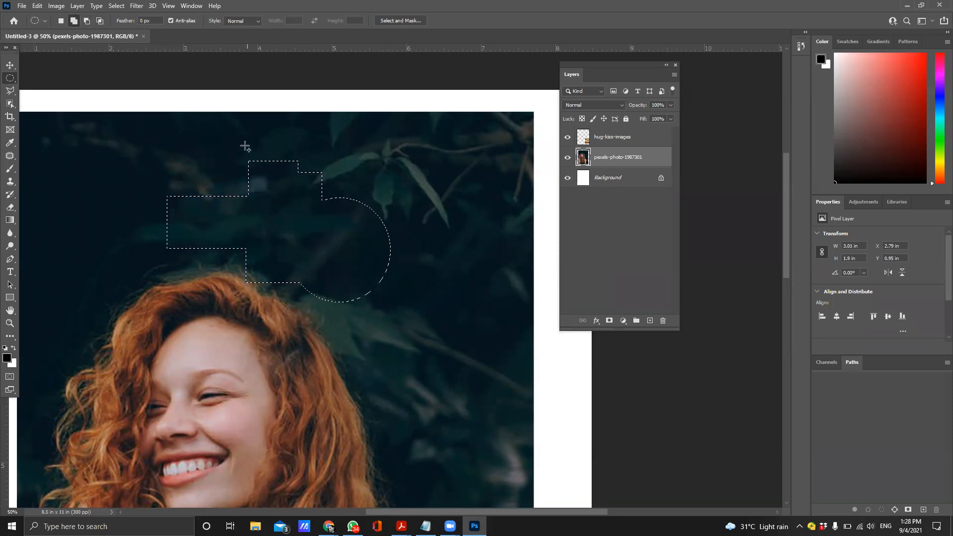
{"action": "left_click_drag", "start_coordinate": [170, 125], "coordinate": [272, 227]}
{"action": "left_click_drag", "start_coordinate": [124, 135], "coordinate": [187, 199]}
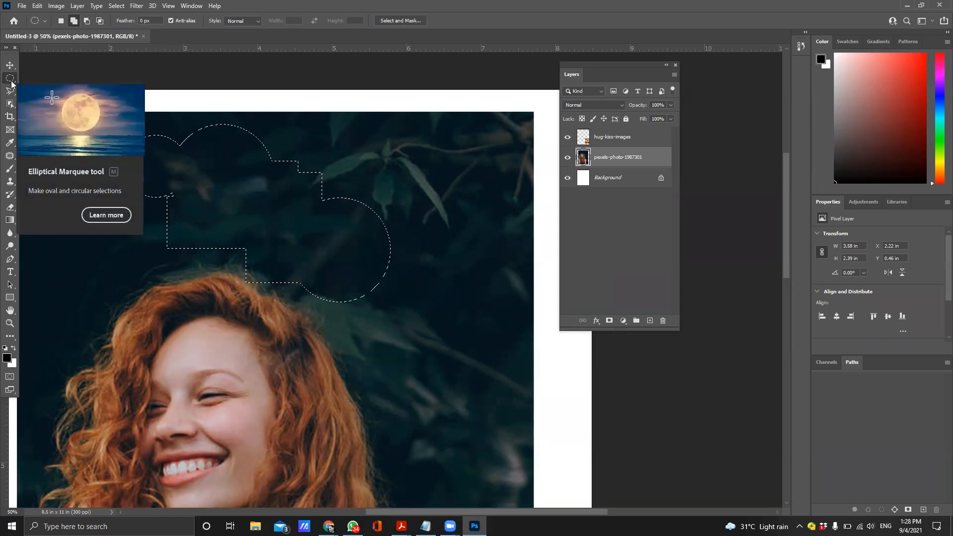
Subtract two elliptical areas from the selection, one from its upper-right part and one from its left side
{"action": "left_click", "coordinate": [87, 21]}
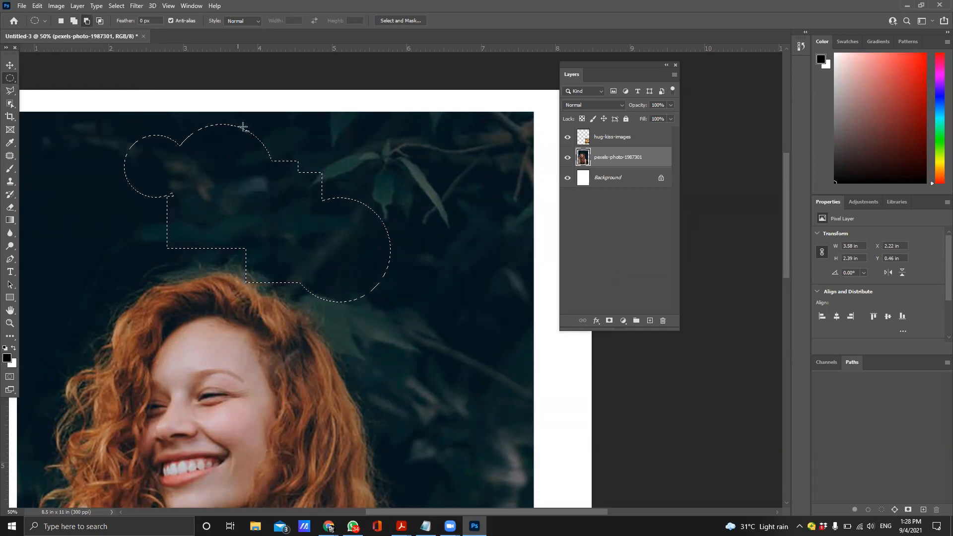
{"action": "left_click_drag", "start_coordinate": [265, 124], "coordinate": [386, 240]}
{"action": "left_click_drag", "start_coordinate": [165, 234], "coordinate": [114, 259]}
Shift the selection to the right and add a single-pixel row across it with the Single Row Marquee tool
{"action": "right_click", "coordinate": [11, 85]}
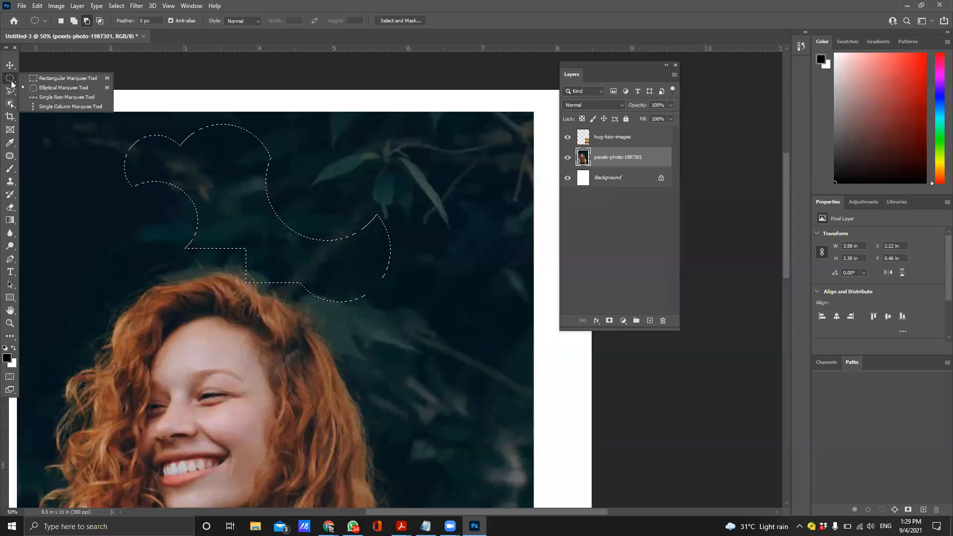
{"action": "left_click", "coordinate": [57, 97]}
{"action": "left_click_drag", "start_coordinate": [216, 141], "coordinate": [417, 176]}
{"action": "left_click", "coordinate": [73, 21]}
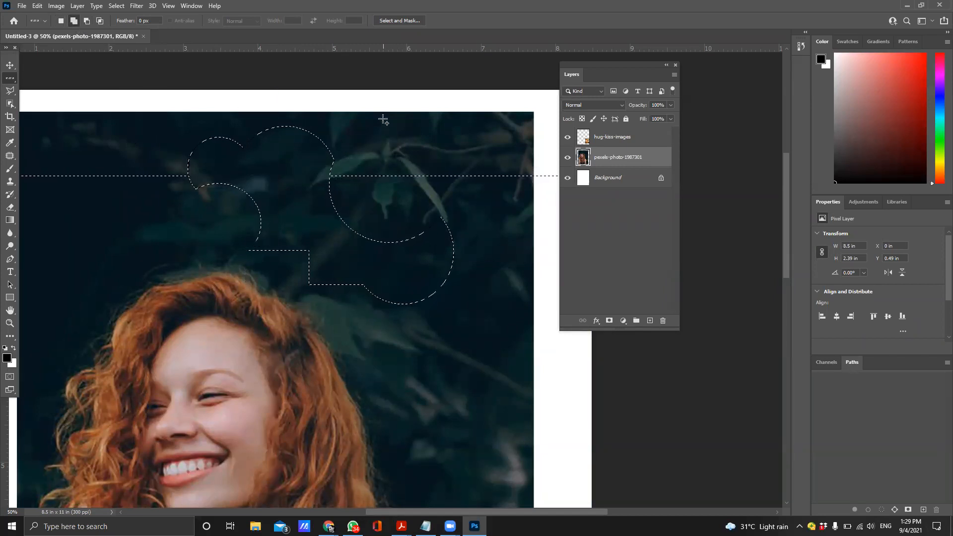
Try erasing the selected area of the photo, undoing back to the selection without the single row
{"action": "key", "text": "Delete"}
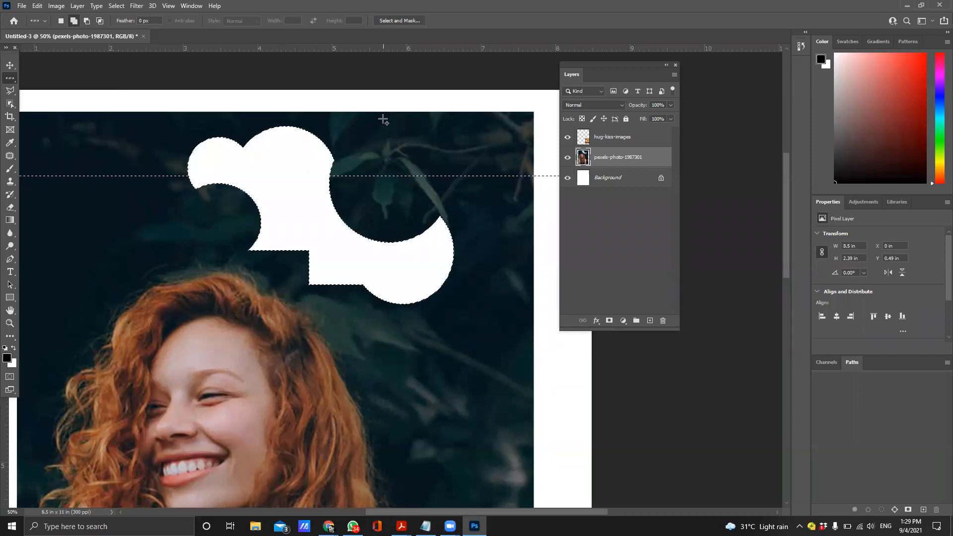
{"action": "key", "text": "ctrl+d"}
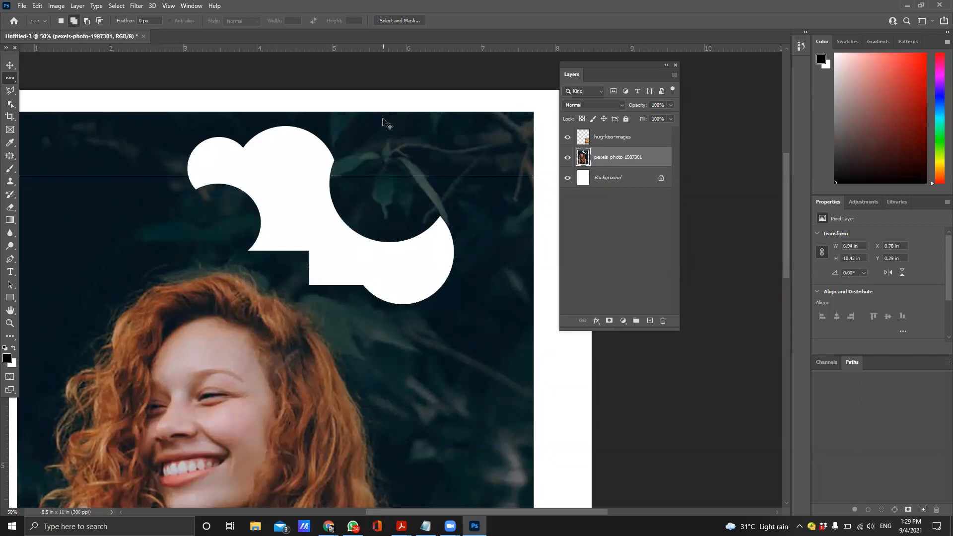
{"action": "key", "text": "ctrl+z"}
{"action": "key", "text": "ctrl+z"}
{"action": "key", "text": "ctrl+z"}
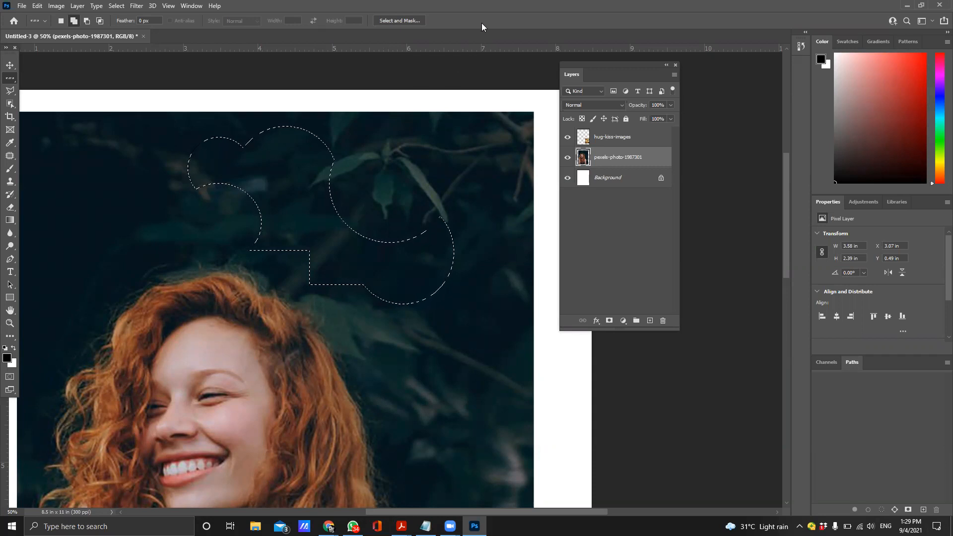
Choose the Single Row Marquee tool and clear the current selection
{"action": "key", "text": "ctrl+d"}
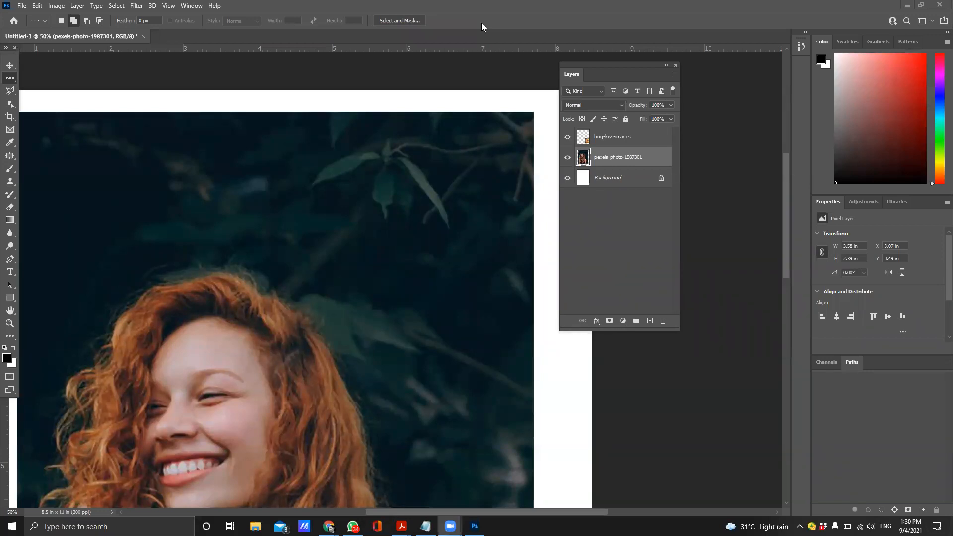
{"action": "right_click", "coordinate": [12, 82]}
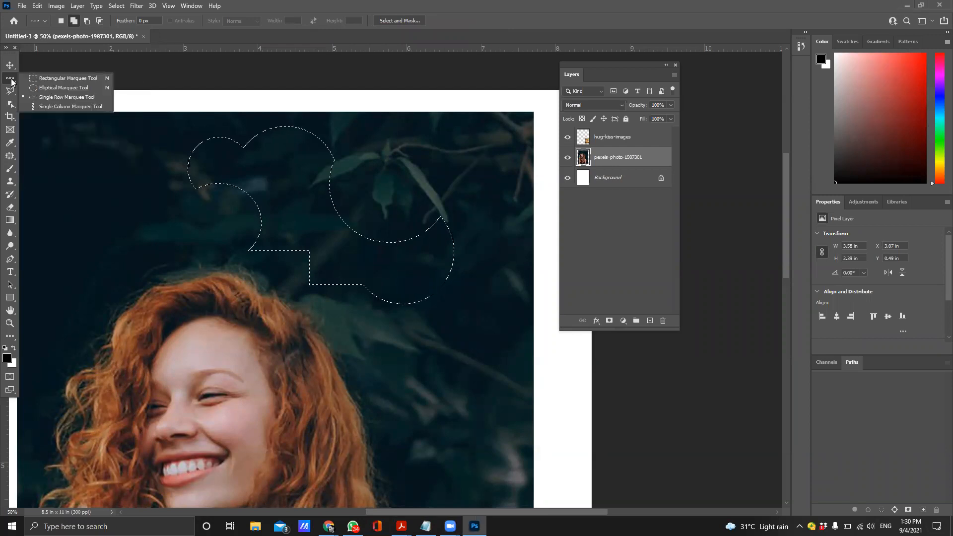
{"action": "left_click", "coordinate": [68, 99]}
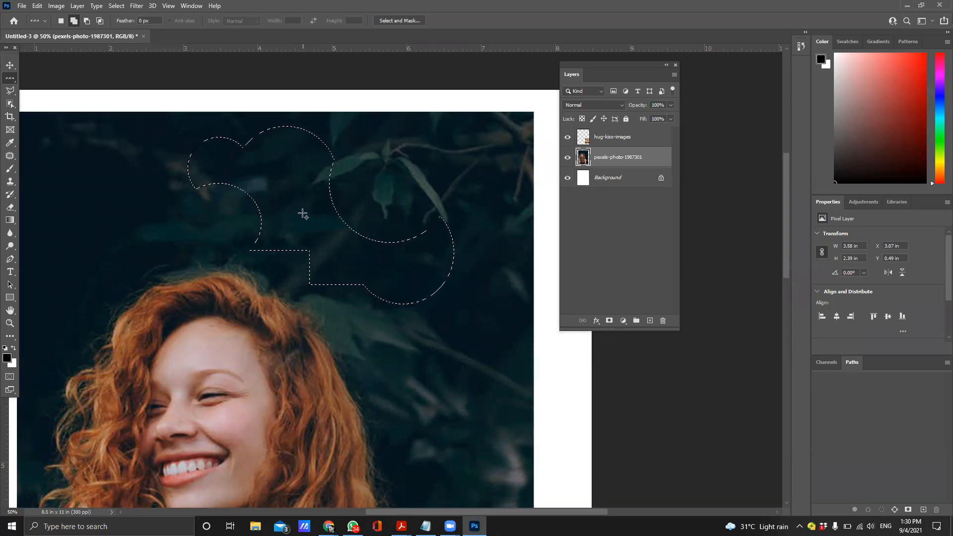
{"action": "key", "text": "ctrl+d"}
Erase a single-pixel row across the upper part of the photo and shift the photo to about X 0.97, Y 0.43 in
{"action": "right_click", "coordinate": [13, 78]}
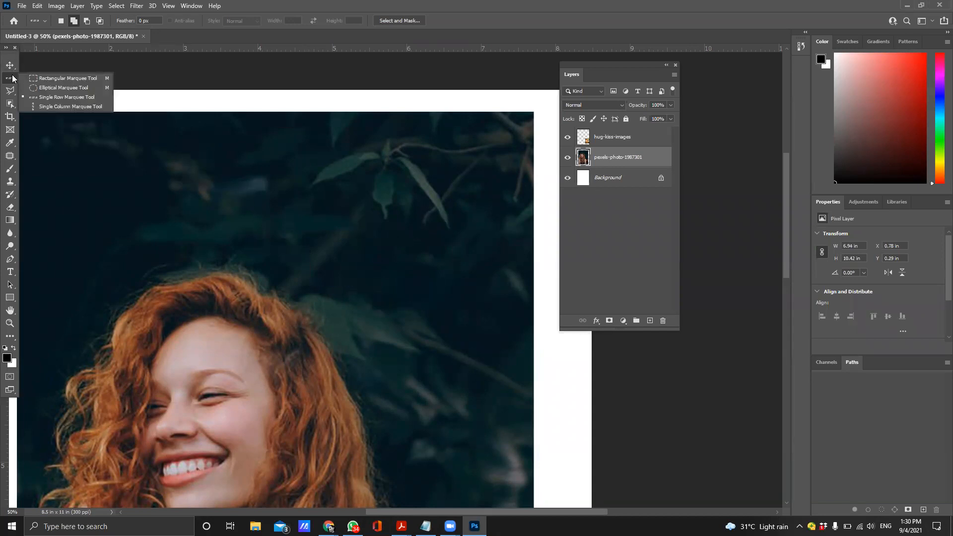
{"action": "left_click", "coordinate": [93, 99]}
{"action": "left_click", "coordinate": [228, 167]}
{"action": "scroll", "coordinate": [272, 219], "scroll_direction": "up", "scroll_amount": 1}
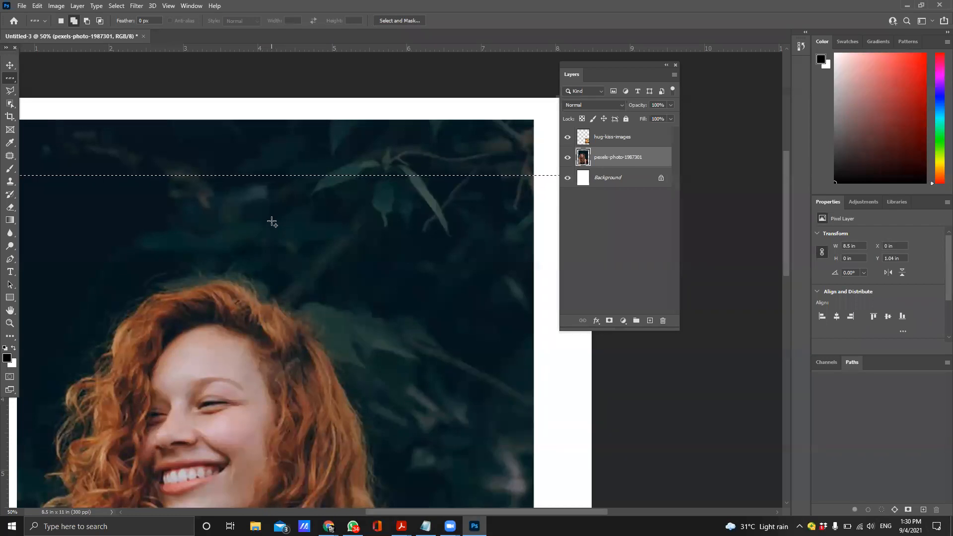
{"action": "key", "text": "Delete"}
{"action": "key", "text": "ctrl+d"}
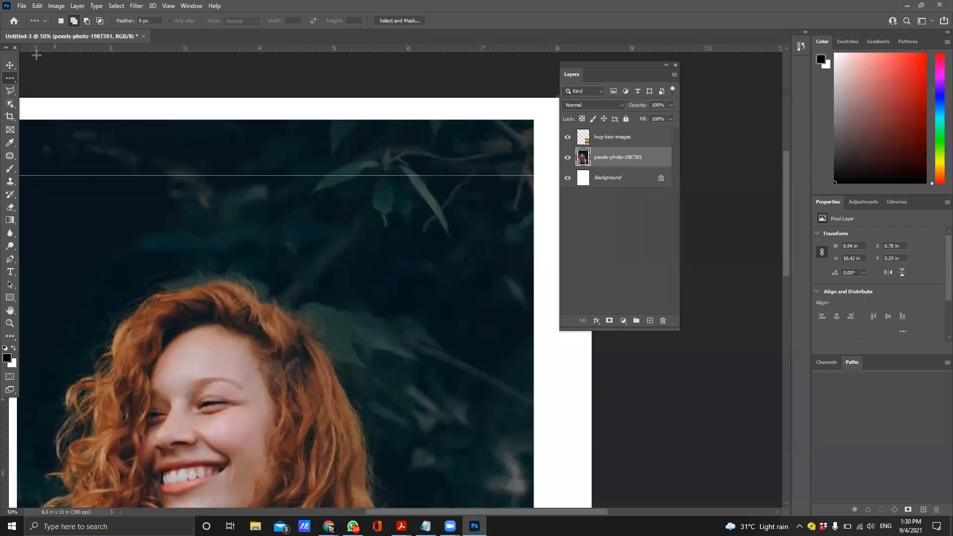
{"action": "left_click", "coordinate": [10, 65]}
{"action": "left_click_drag", "start_coordinate": [149, 238], "coordinate": [174, 233]}
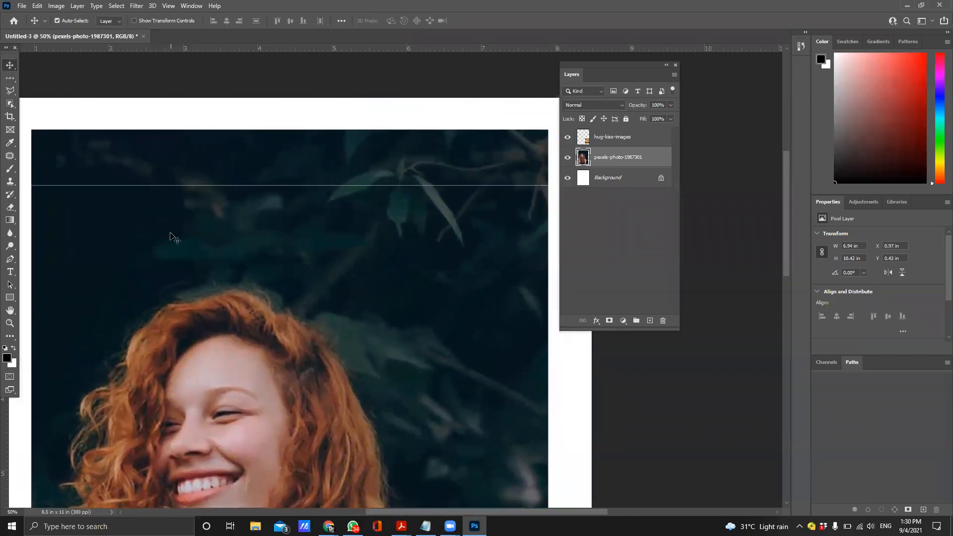
Place a single-pixel column selection on the photo with the Single Column Marquee tool, reposition it and deselect
{"action": "left_click", "coordinate": [15, 80]}
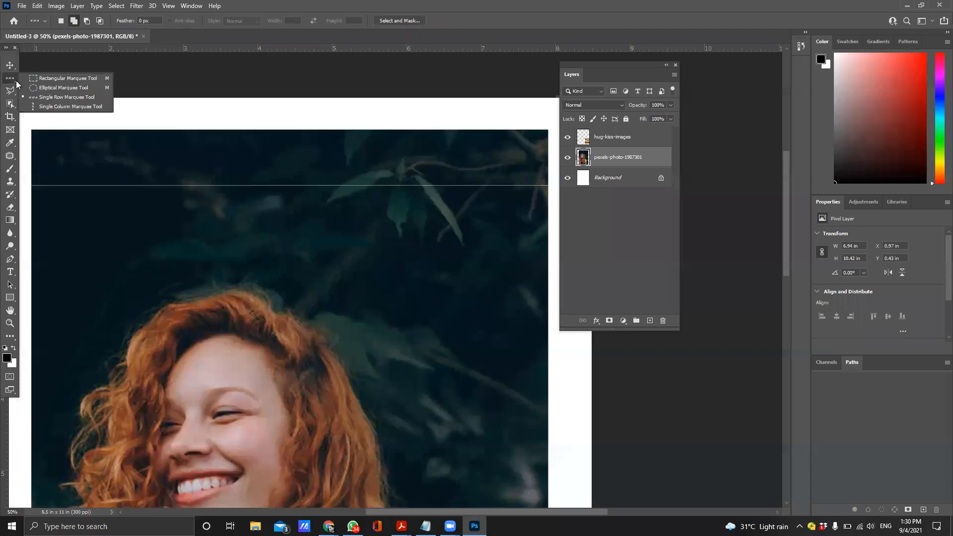
{"action": "left_click", "coordinate": [68, 107]}
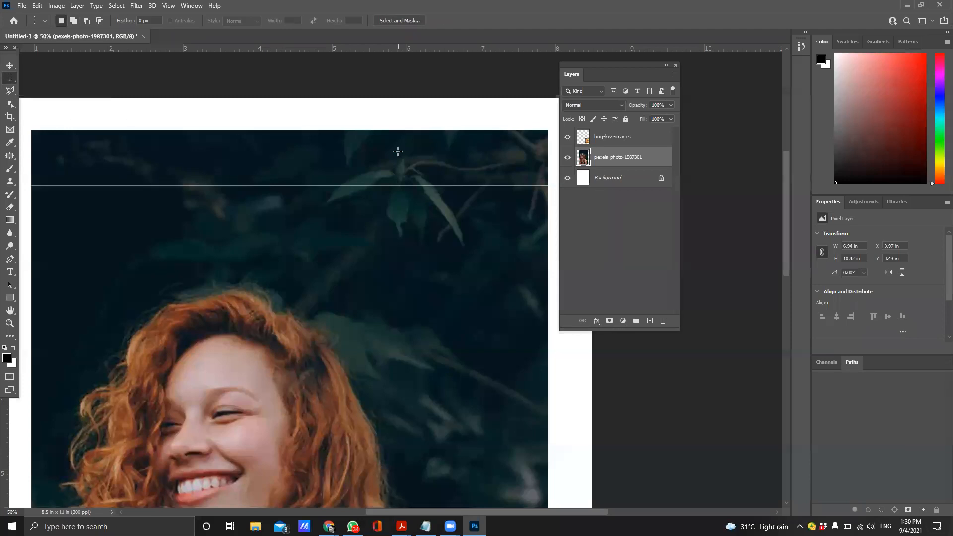
{"action": "left_click", "coordinate": [406, 163]}
{"action": "left_click", "coordinate": [409, 167]}
{"action": "left_click", "coordinate": [435, 170]}
{"action": "left_click_drag", "start_coordinate": [429, 235], "coordinate": [236, 249]}
{"action": "left_click_drag", "start_coordinate": [213, 202], "coordinate": [207, 162]}
{"action": "key", "text": "ctrl+d"}
Place a single-pixel column selection through the photo at about X 5.34 in
{"action": "key", "text": "ctrl+minus"}
{"action": "key", "text": "ctrl+minus"}
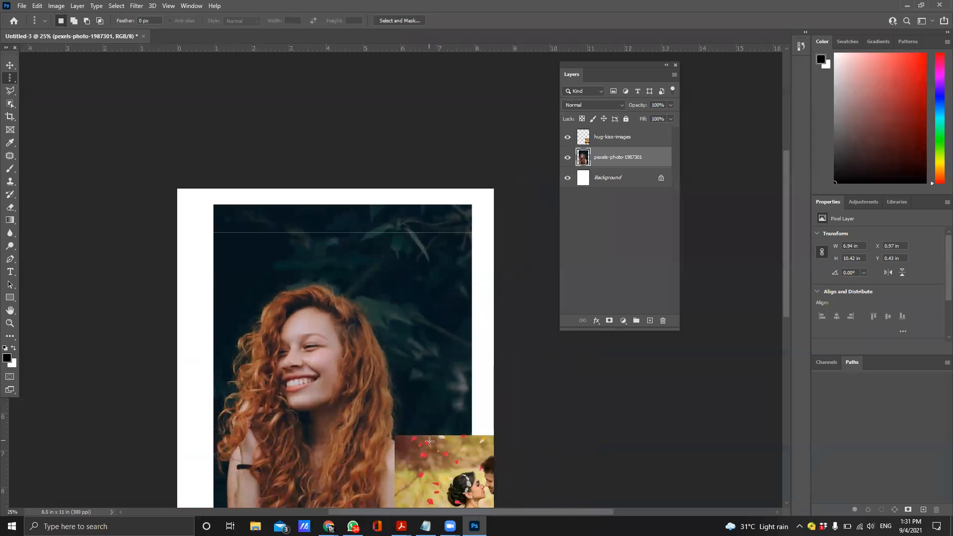
{"action": "left_click", "coordinate": [376, 241]}
{"action": "left_click", "coordinate": [375, 241]}
Intersect the column selection with rectangles drawn across the photo's upper part, keeping about 1.4 in of its height
{"action": "right_click", "coordinate": [13, 82]}
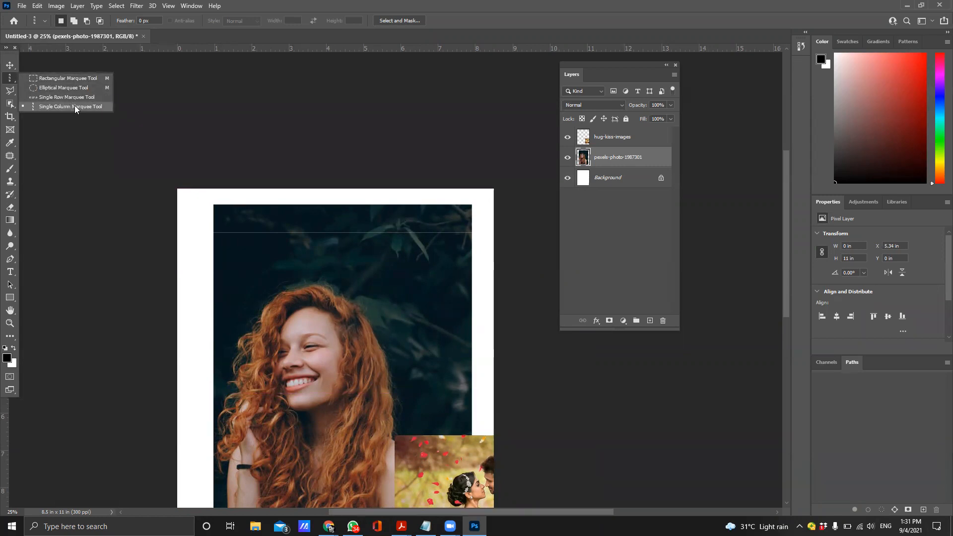
{"action": "left_click", "coordinate": [82, 80]}
{"action": "left_click_drag", "start_coordinate": [195, 189], "coordinate": [479, 246]}
{"action": "left_click", "coordinate": [445, 46]}
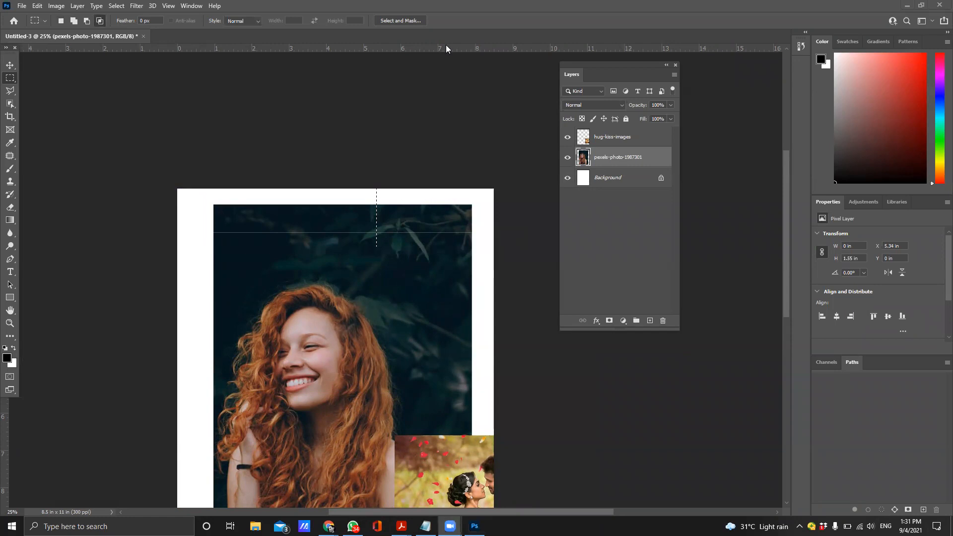
{"action": "left_click", "coordinate": [452, 136]}
{"action": "left_click", "coordinate": [205, 194]}
{"action": "left_click_drag", "start_coordinate": [211, 203], "coordinate": [490, 275]}
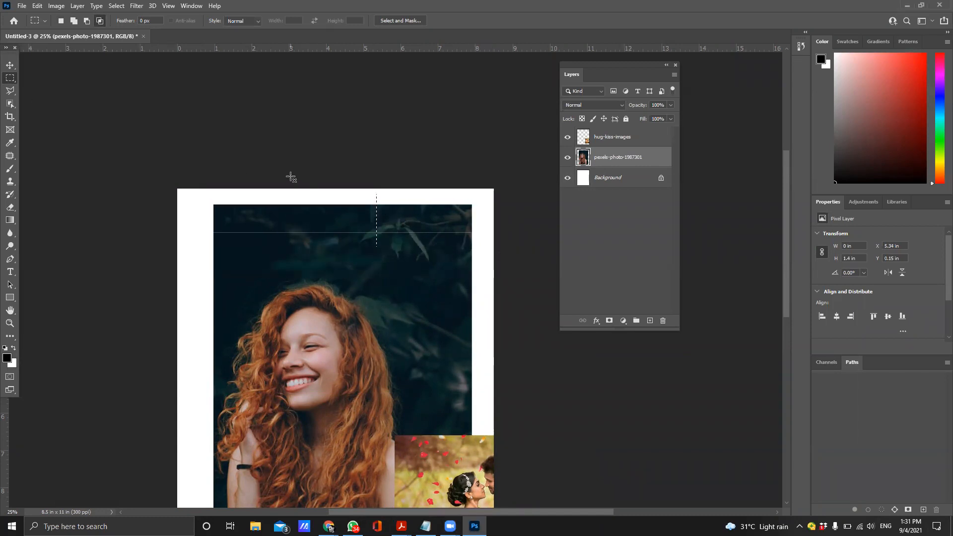
Erase the top strip of the photo inside a new rectangular selection of about 7.57 by 1.77 in and deselect
{"action": "left_click", "coordinate": [60, 22]}
{"action": "left_click_drag", "start_coordinate": [203, 179], "coordinate": [484, 254]}
{"action": "key", "text": "Delete"}
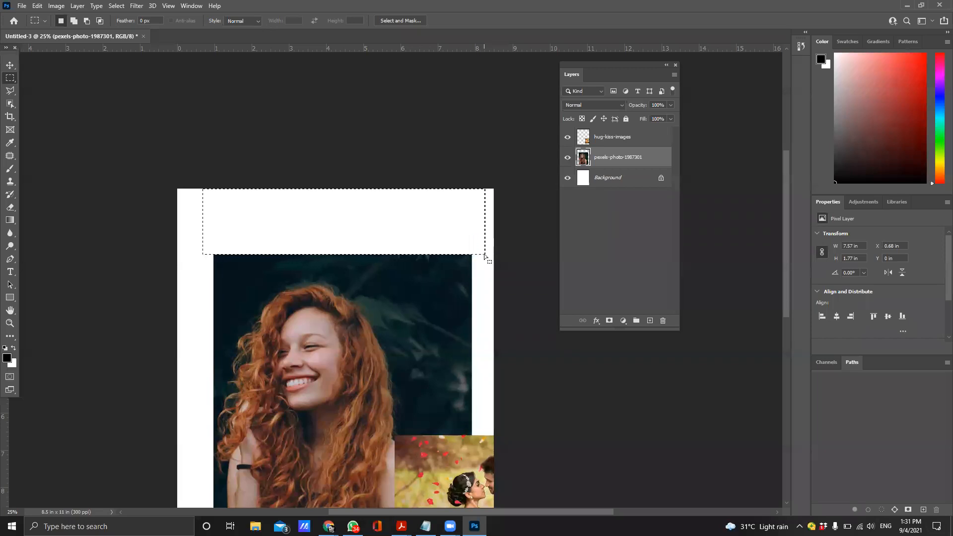
{"action": "left_click", "coordinate": [484, 254]}
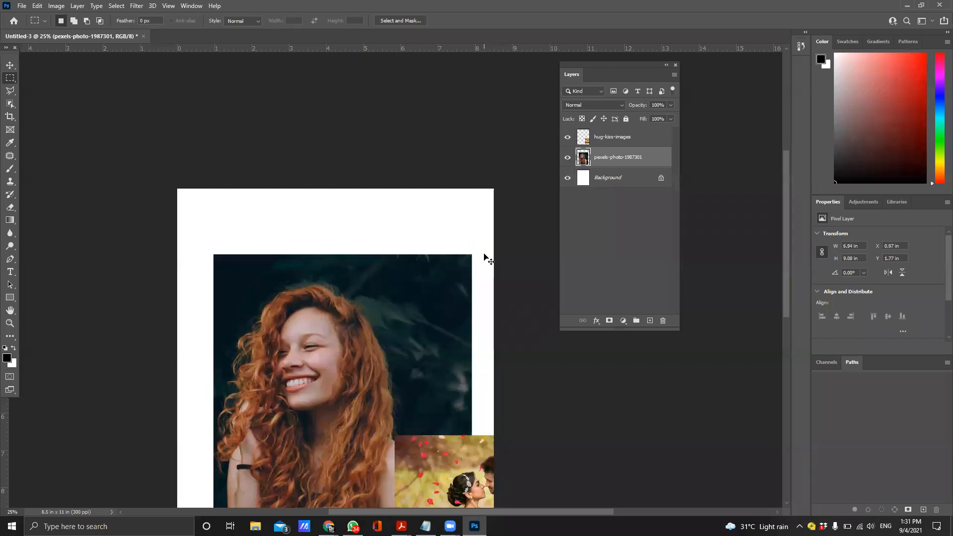
Undo the strip deletion, the selection changes, the photo move and the single-row deletion
{"action": "key", "text": "ctrl+z"}
{"action": "key", "text": "ctrl+z"}
{"action": "left_click", "coordinate": [484, 255]}
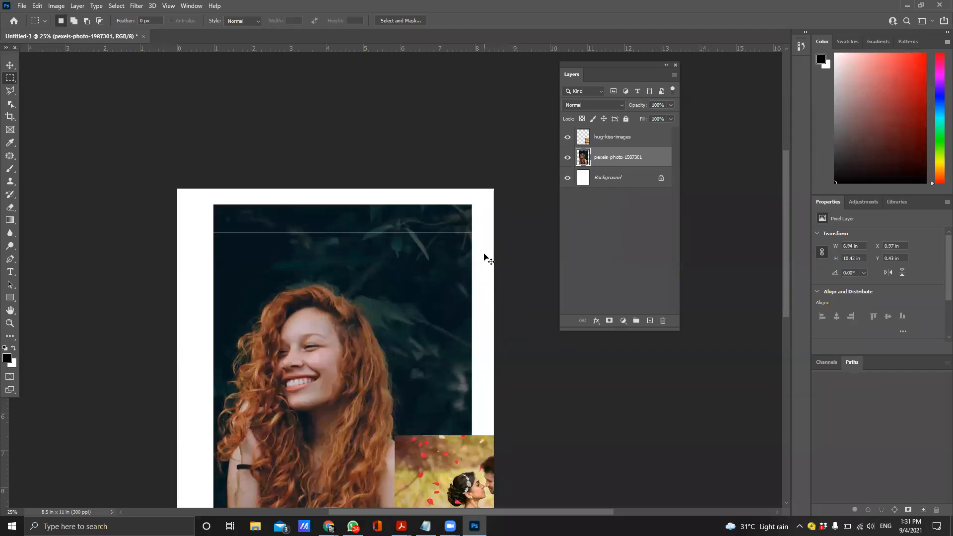
{"action": "key", "text": "ctrl+z"}
{"action": "key", "text": "ctrl+z"}
{"action": "key", "text": "ctrl+z"}
{"action": "key", "text": "ctrl+z"}
{"action": "key", "text": "ctrl+z"}
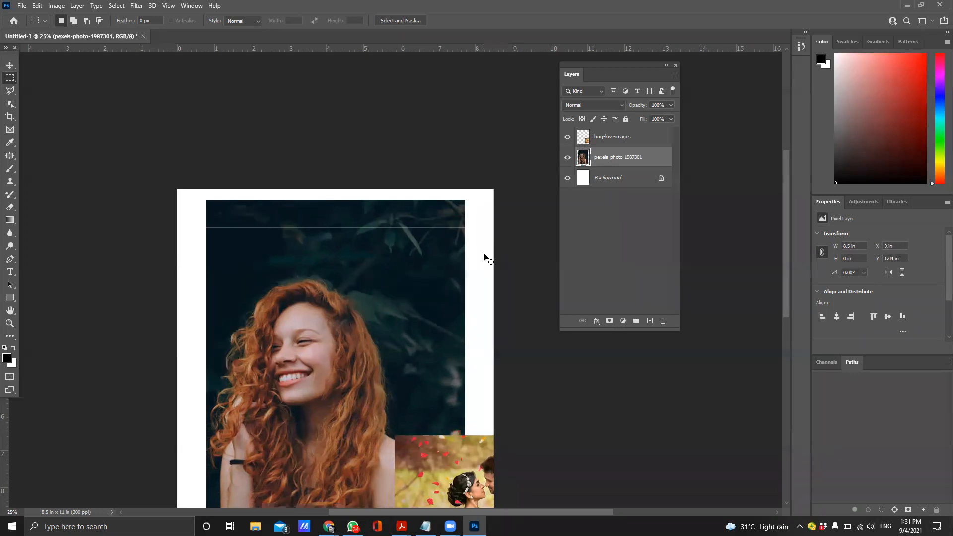
{"action": "key", "text": "ctrl+z"}
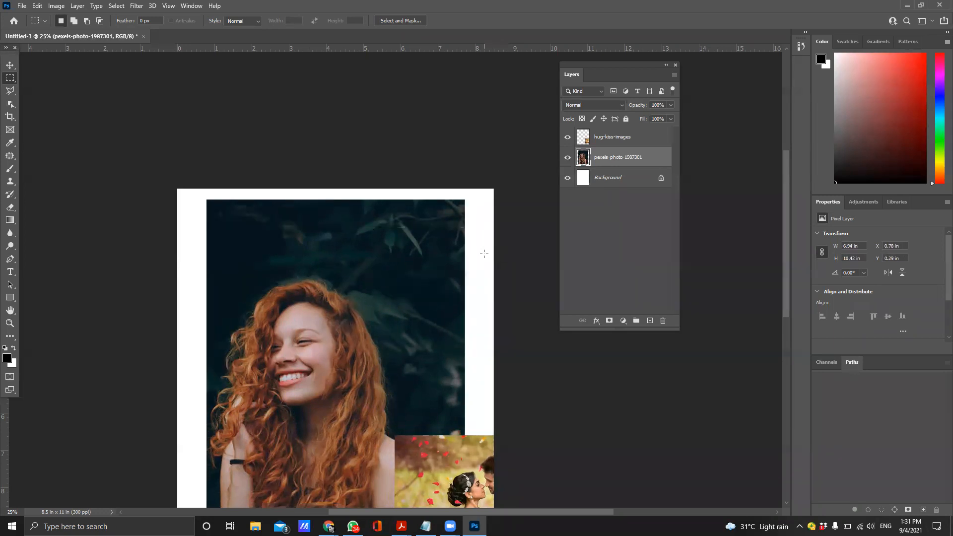
{"action": "key", "text": "ctrl+plus"}
{"action": "key", "text": "ctrl+plus"}
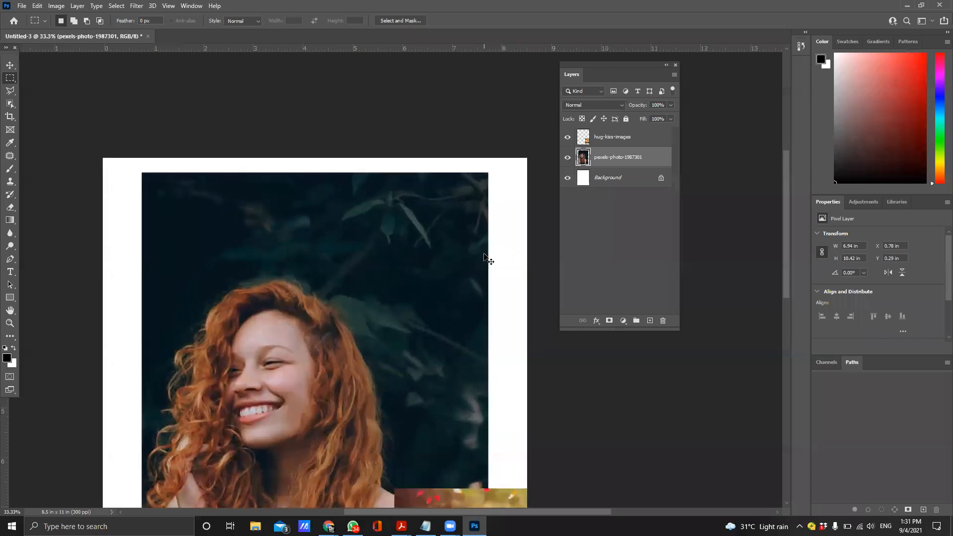
{"action": "key", "text": "ctrl+minus"}
{"action": "key", "text": "ctrl+plus"}
{"action": "key", "text": "ctrl+plus"}
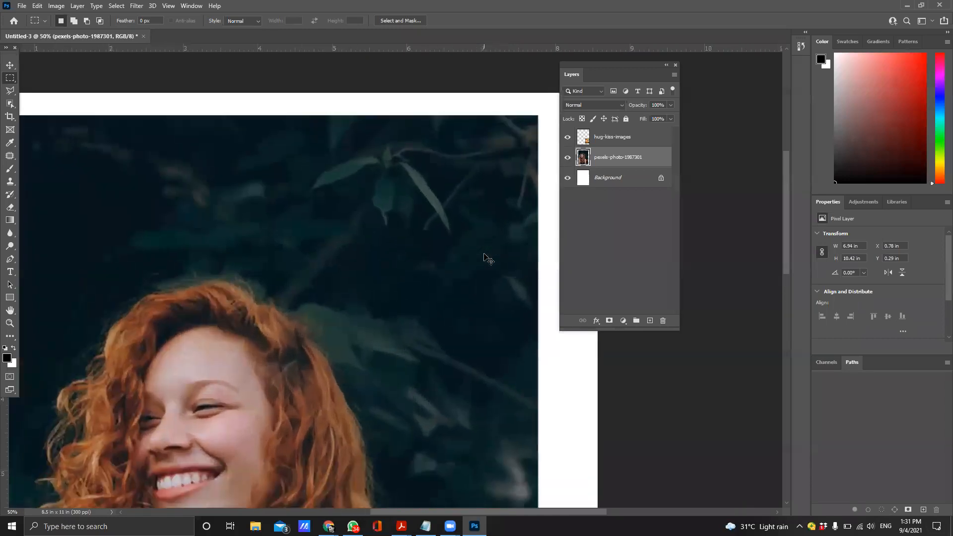
{"action": "key", "text": "ctrl+minus"}
{"action": "key", "text": "ctrl+plus"}
{"action": "key", "text": "ctrl+minus"}
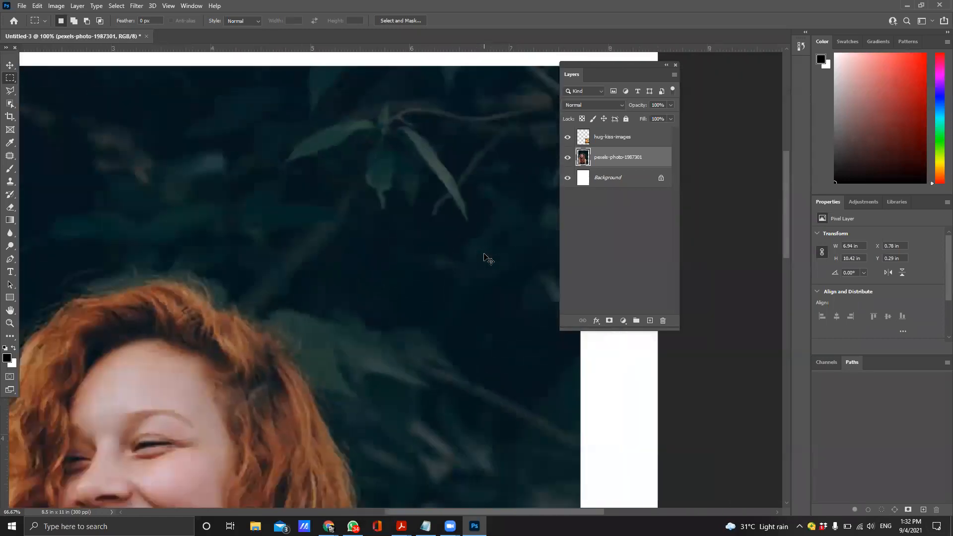
{"action": "key", "text": "ctrl+minus"}
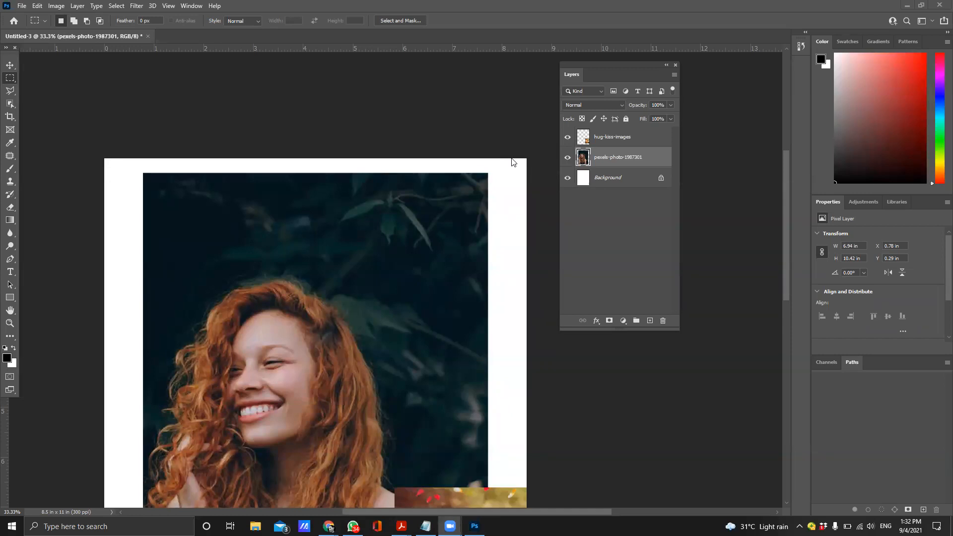
{"action": "left_click", "coordinate": [22, 6]}
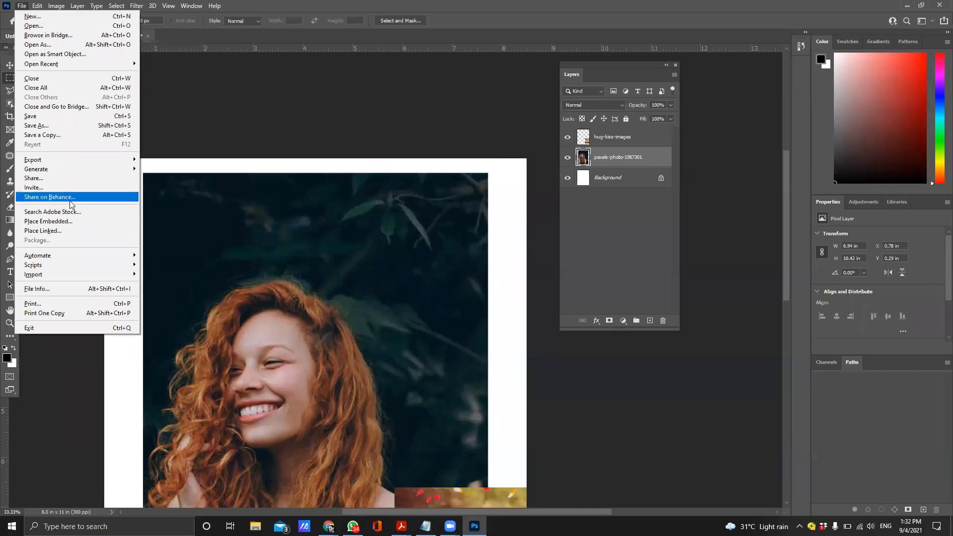
{"action": "left_click", "coordinate": [75, 221]}
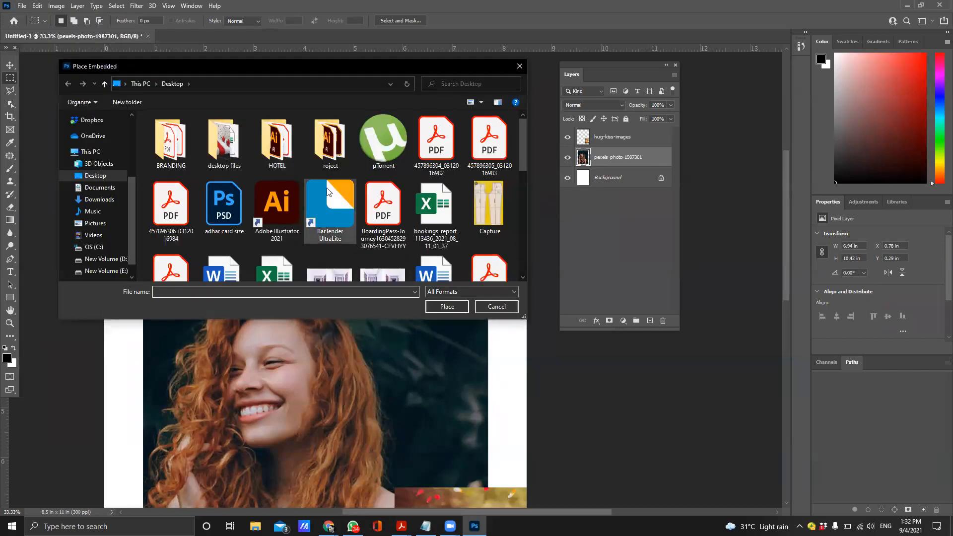
{"action": "scroll", "coordinate": [327, 188], "scroll_direction": "down", "scroll_amount": 1}
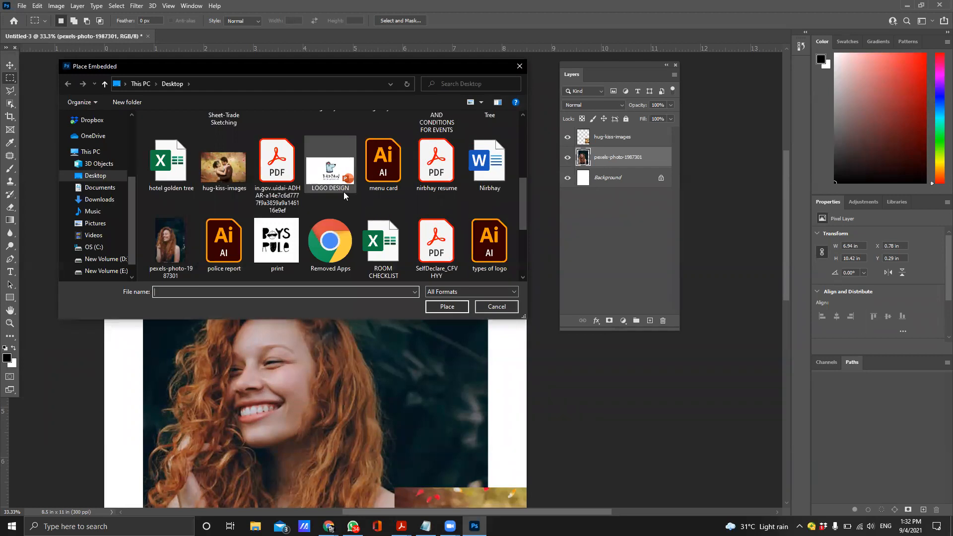
{"action": "scroll", "coordinate": [299, 189], "scroll_direction": "down", "scroll_amount": 2}
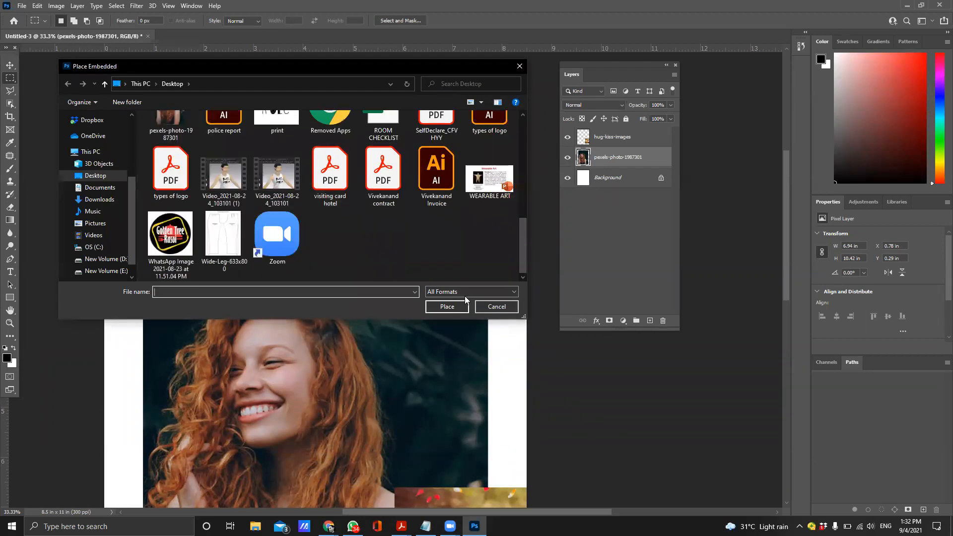
{"action": "left_click", "coordinate": [496, 306]}
Switch to Chrome and search Google Images for "wallpaper" in a new tab
{"action": "mouse_move", "coordinate": [328, 525]}
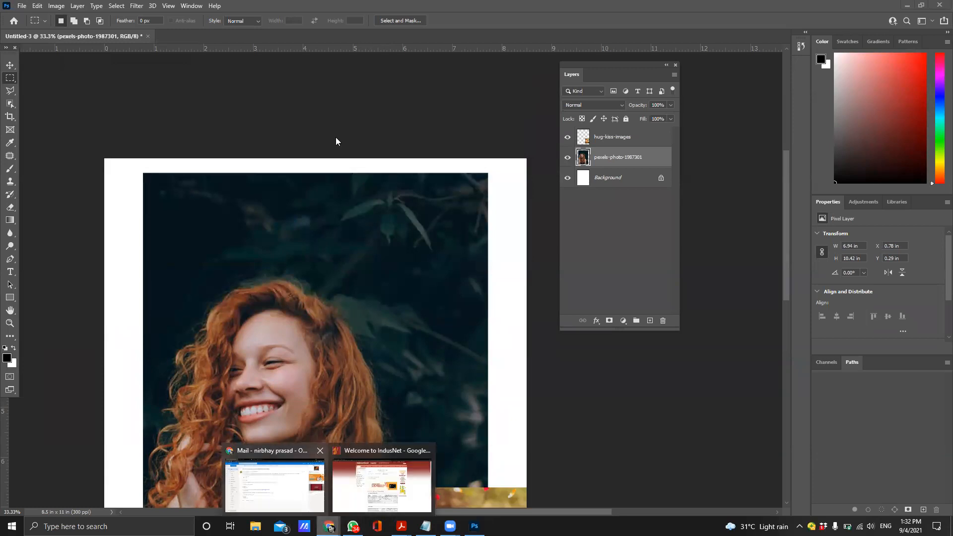
{"action": "left_click", "coordinate": [274, 484]}
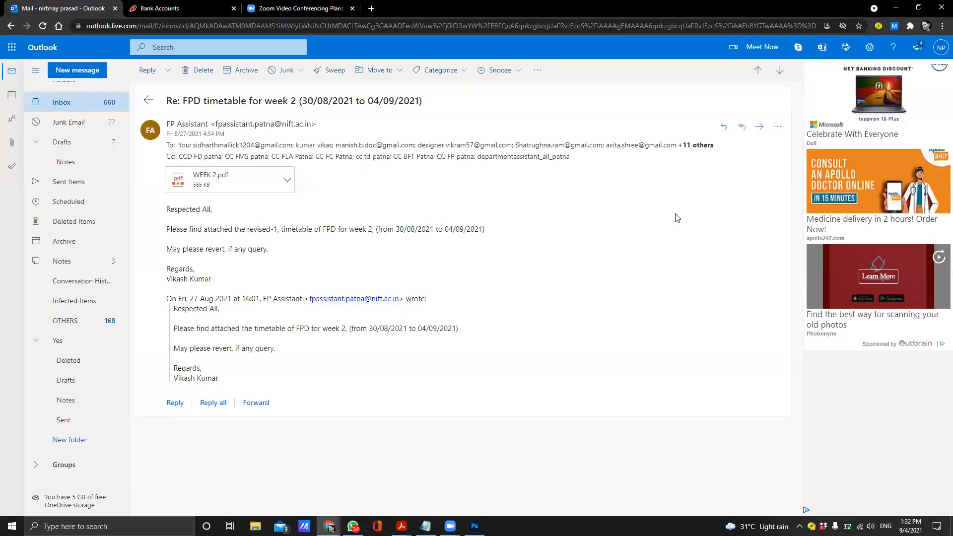
{"action": "left_click", "coordinate": [371, 9]}
{"action": "left_click", "coordinate": [367, 26]}
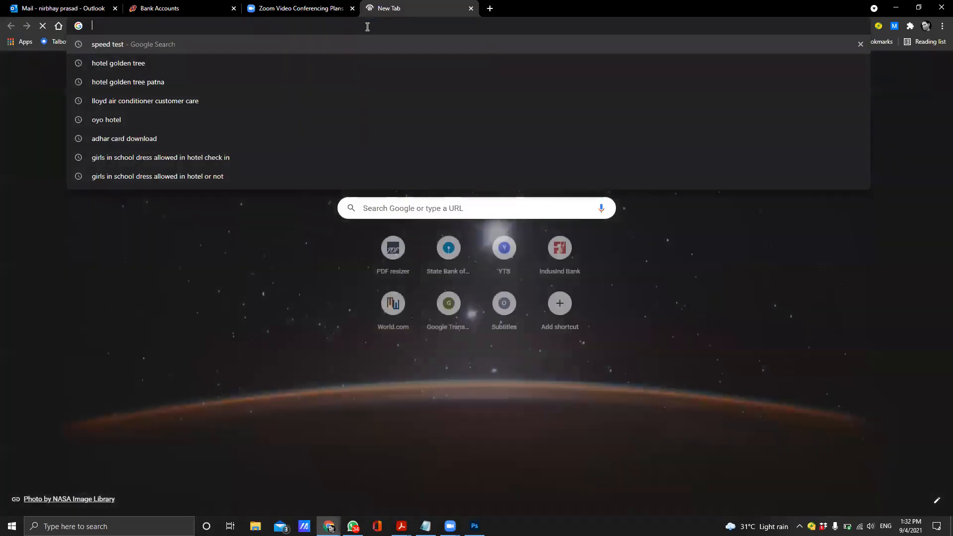
{"action": "type", "text": "wallpape"}
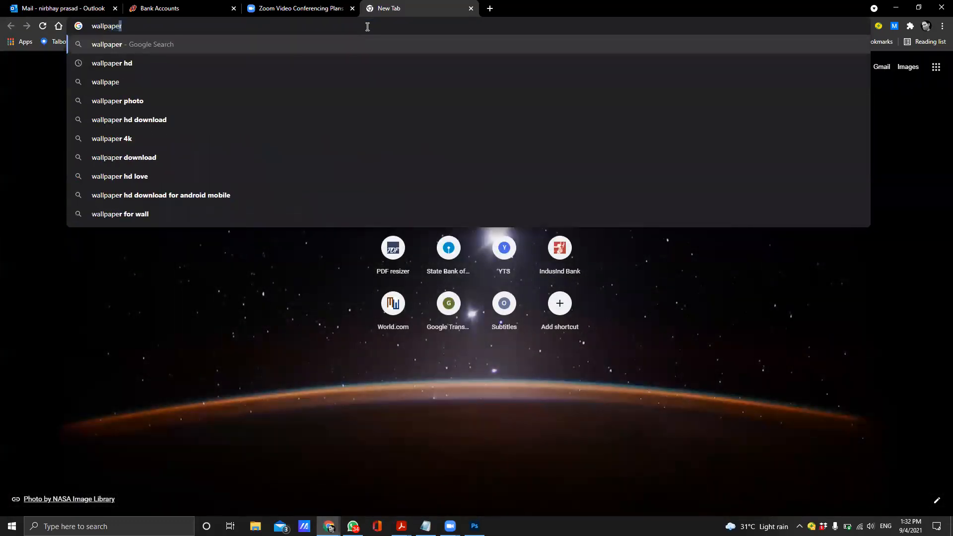
{"action": "key", "text": "Return"}
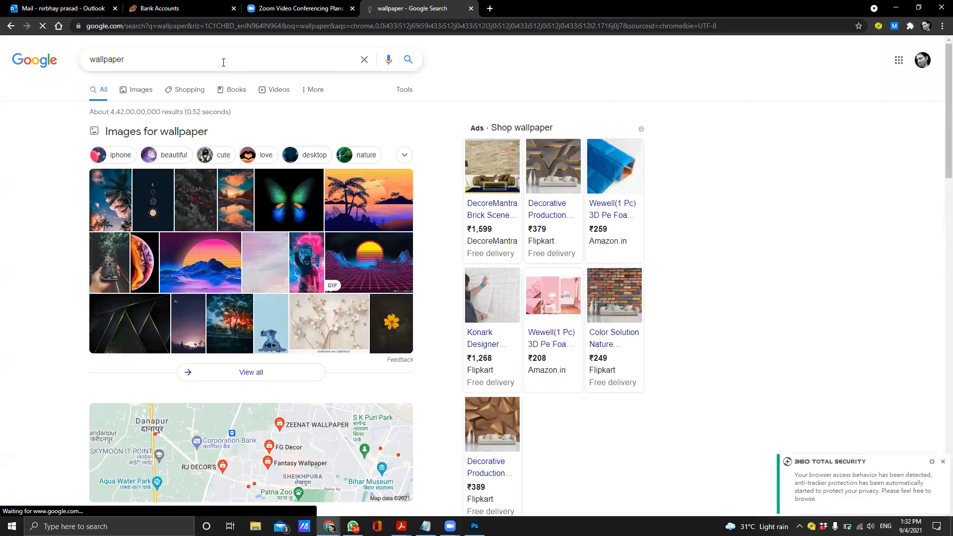
{"action": "left_click", "coordinate": [134, 93]}
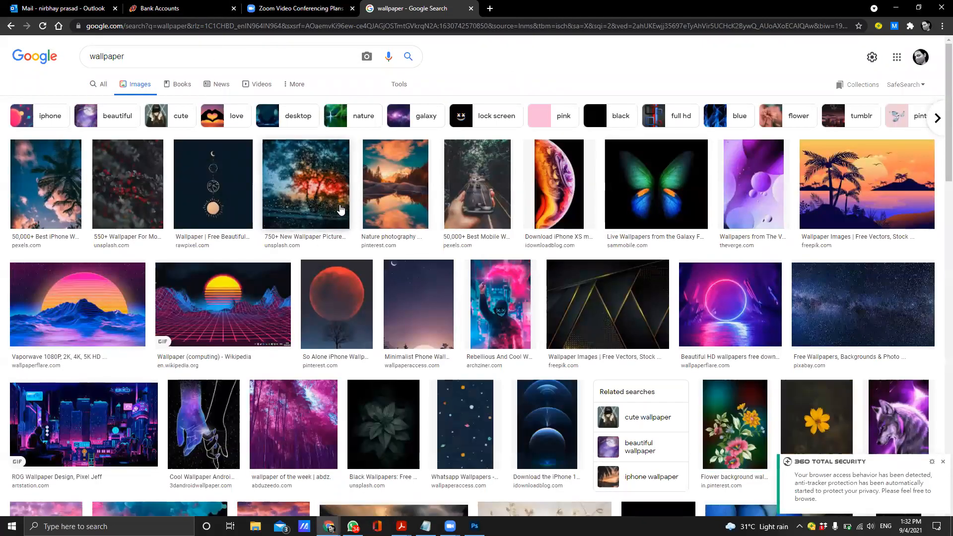
Copy the purple wolf wallpaper from the image results to the clipboard
{"action": "scroll", "coordinate": [388, 242], "scroll_direction": "down", "scroll_amount": 2}
{"action": "scroll", "coordinate": [388, 242], "scroll_direction": "down", "scroll_amount": 2}
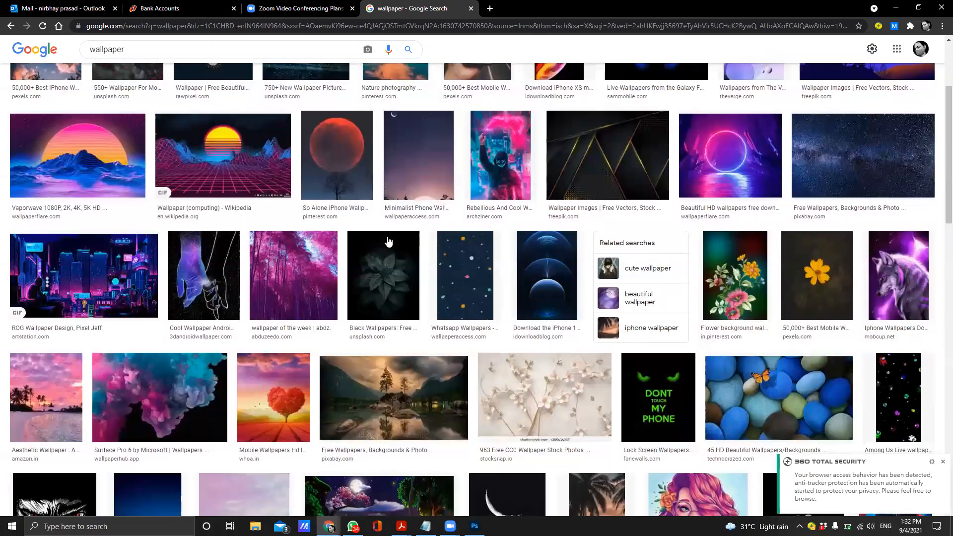
{"action": "left_click", "coordinate": [884, 236]}
{"action": "right_click", "coordinate": [725, 201]}
{"action": "left_click", "coordinate": [756, 329]}
Return to Photoshop and paste the copied wolf image above the portrait photo layer
{"action": "left_click", "coordinate": [474, 525]}
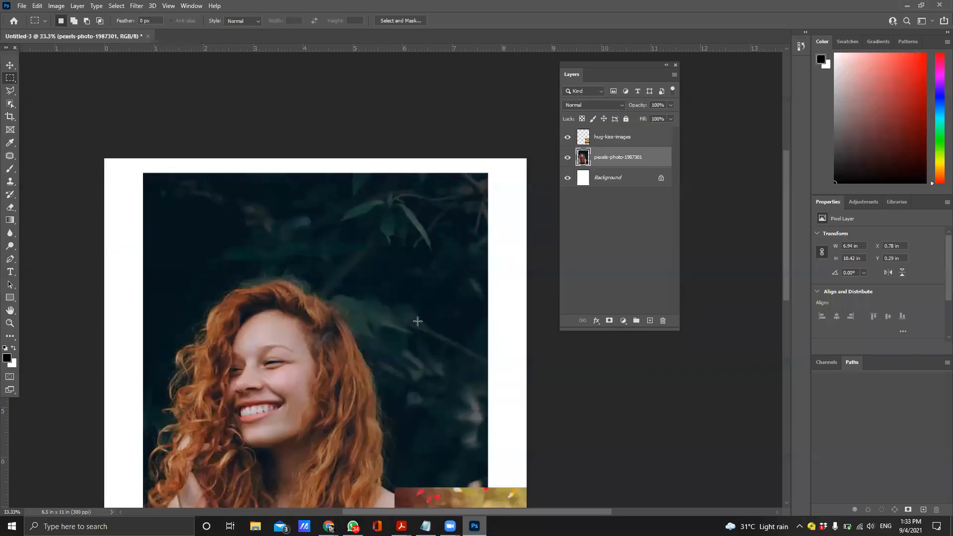
{"action": "left_click", "coordinate": [37, 5]}
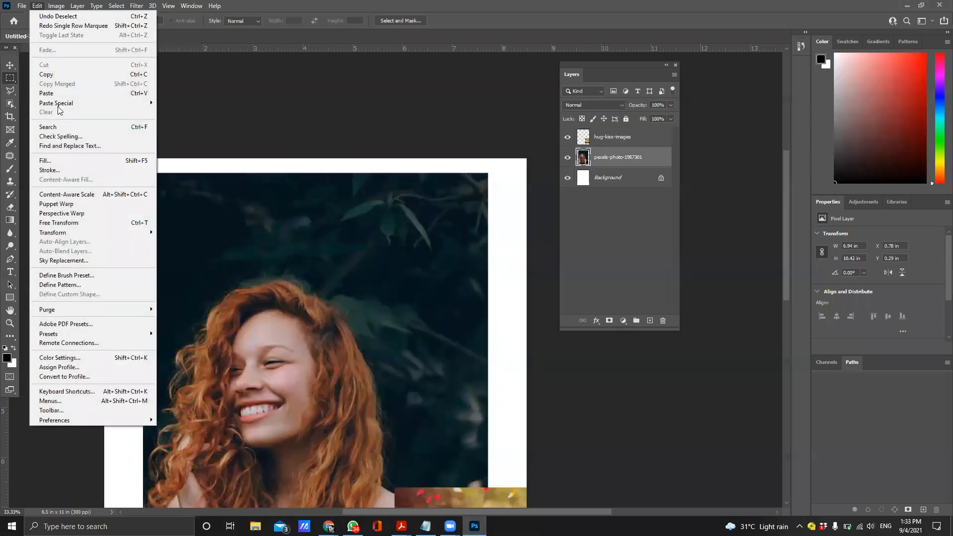
{"action": "left_click", "coordinate": [82, 95]}
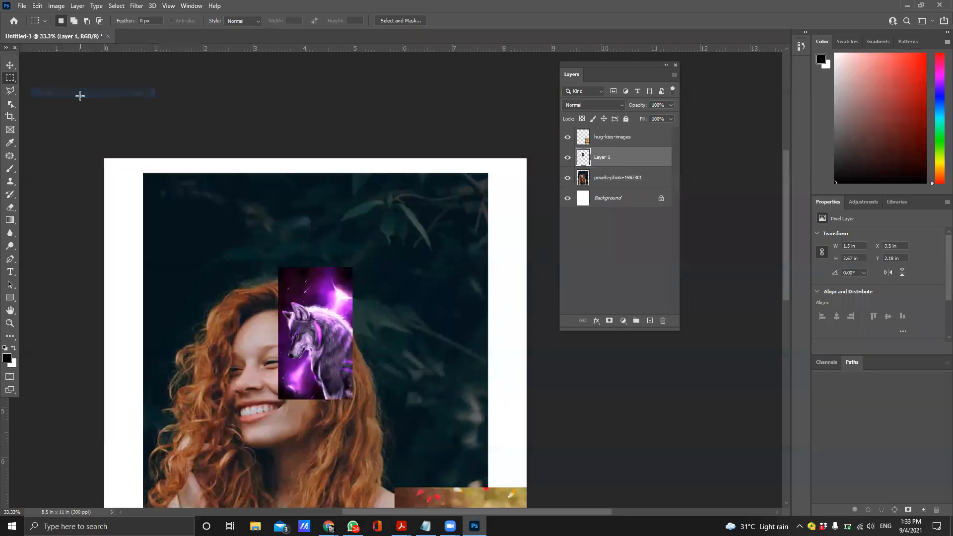
Enlarge the pasted wolf image to about 2.79 by 4.95 in and move it to about X 5.62, Y 0.97 in
{"action": "scroll", "coordinate": [417, 321], "scroll_direction": "down", "scroll_amount": 3}
{"action": "scroll", "coordinate": [416, 321], "scroll_direction": "down", "scroll_amount": 1}
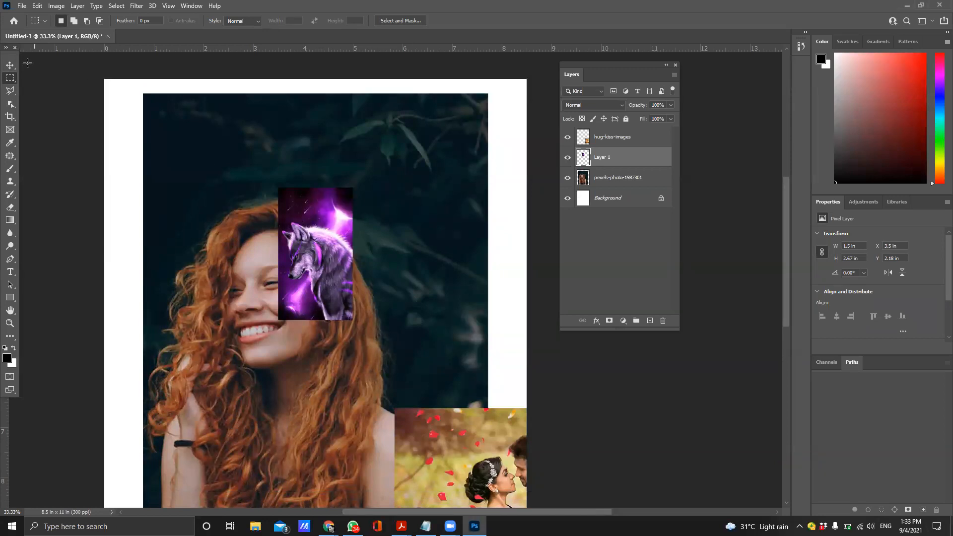
{"action": "left_click", "coordinate": [9, 66]}
{"action": "left_click_drag", "start_coordinate": [330, 240], "coordinate": [332, 258]}
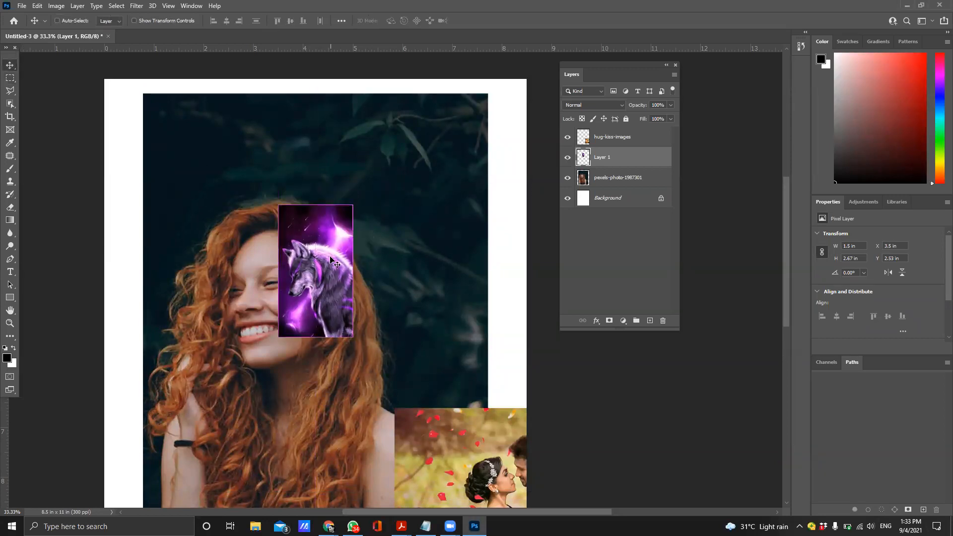
{"action": "key", "text": "ctrl+t"}
{"action": "left_click_drag", "start_coordinate": [352, 204], "coordinate": [461, 117]}
{"action": "key", "text": "Return"}
{"action": "left_click_drag", "start_coordinate": [386, 188], "coordinate": [490, 223]}
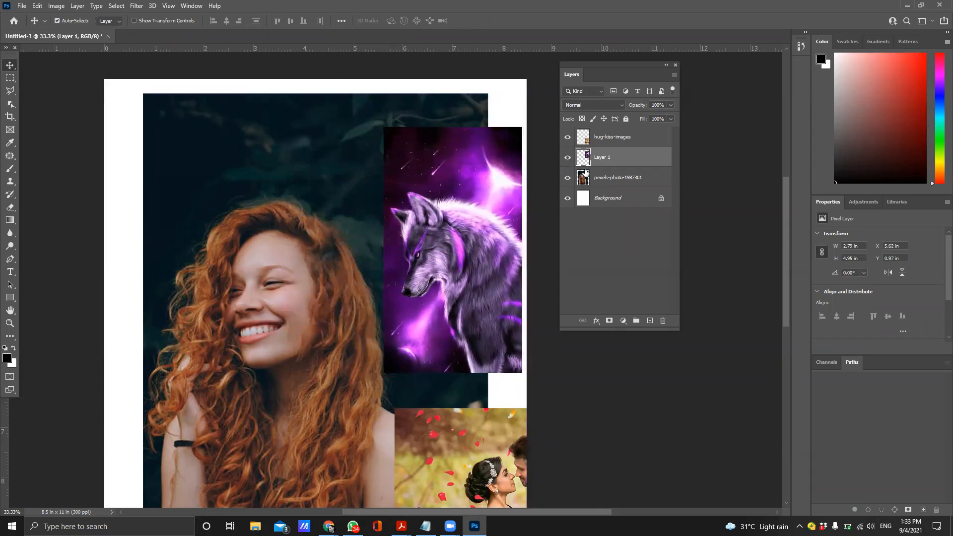
{"action": "right_click", "coordinate": [600, 157]}
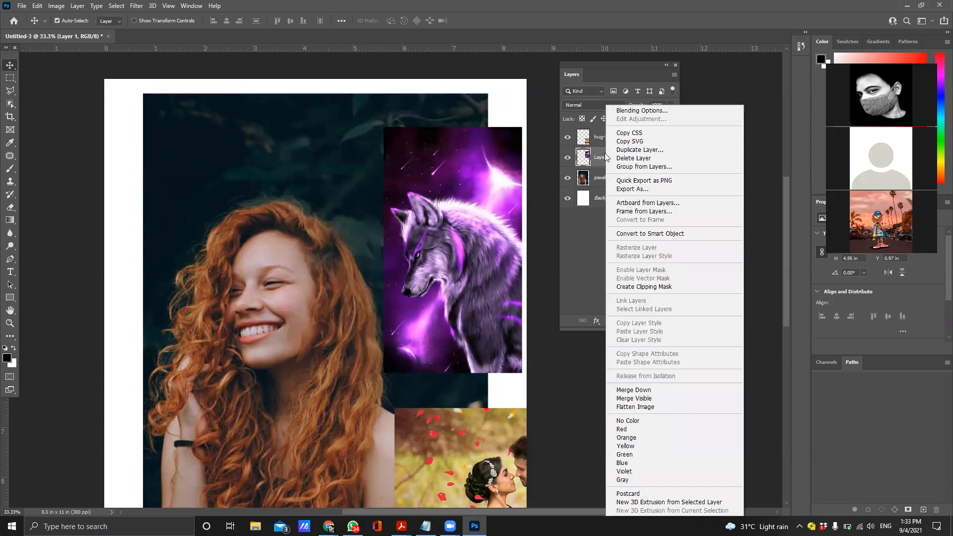
{"action": "left_click", "coordinate": [486, 134]}
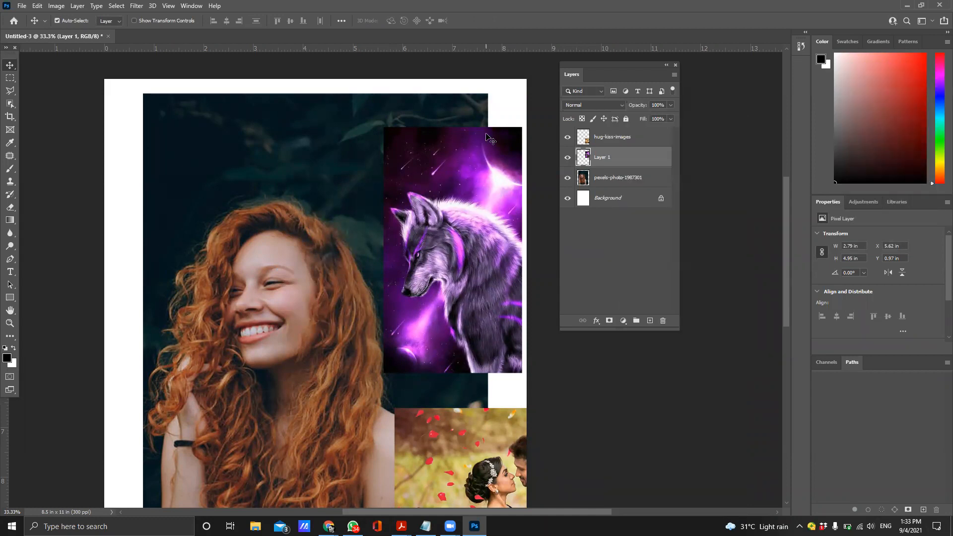
Place pexels-photo-1987301 as an embedded image and move it to about X -1.1, Y 0.83 in
{"action": "left_click", "coordinate": [22, 6]}
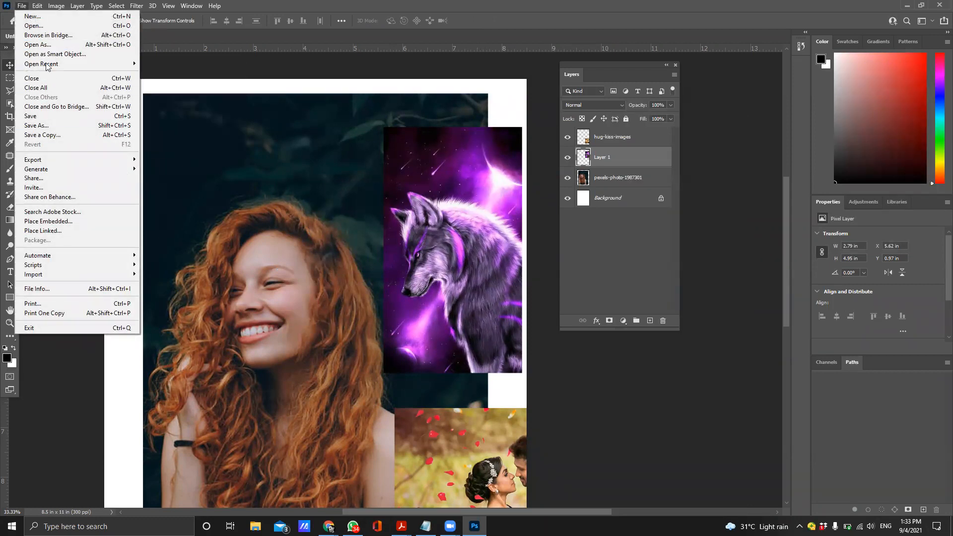
{"action": "left_click", "coordinate": [84, 220]}
{"action": "scroll", "coordinate": [290, 217], "scroll_direction": "down", "scroll_amount": 1}
{"action": "scroll", "coordinate": [289, 217], "scroll_direction": "down", "scroll_amount": 2}
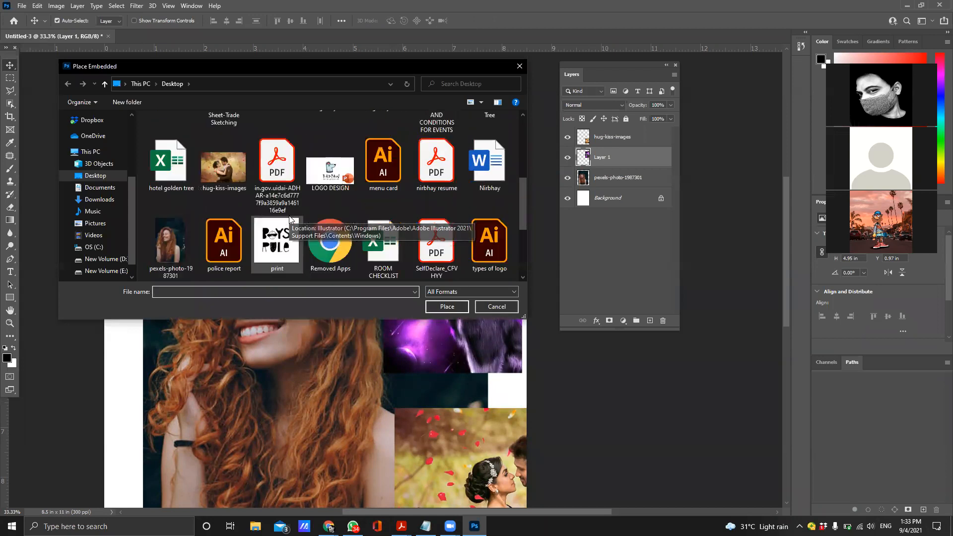
{"action": "left_click", "coordinate": [166, 244]}
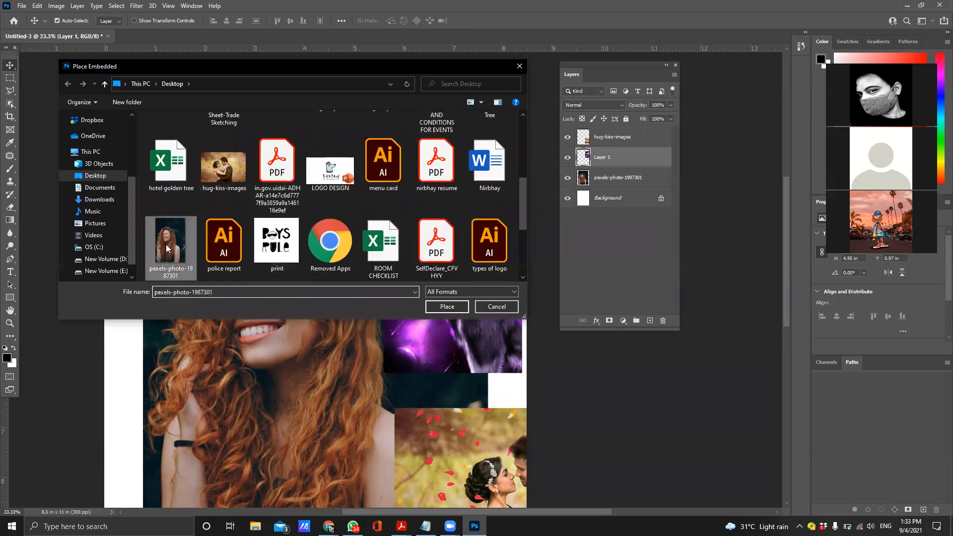
{"action": "left_click", "coordinate": [458, 308]}
{"action": "key", "text": "Return"}
{"action": "left_click_drag", "start_coordinate": [357, 187], "coordinate": [260, 268]}
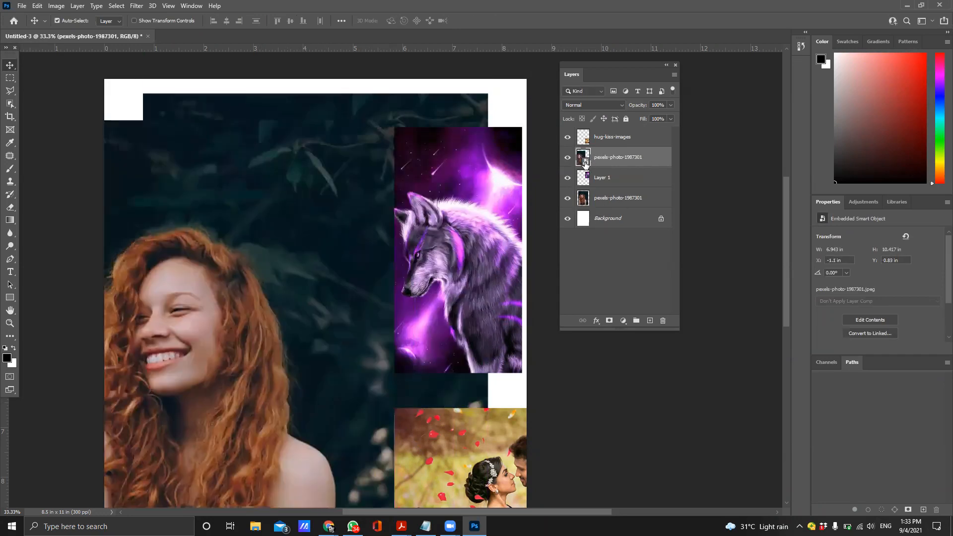
Try to delete a rectangular area of about 3.03 by 1.62 in from the upper part of the newly placed photo
{"action": "left_click", "coordinate": [11, 78]}
{"action": "left_click_drag", "start_coordinate": [199, 135], "coordinate": [349, 216]}
{"action": "key", "text": "Delete"}
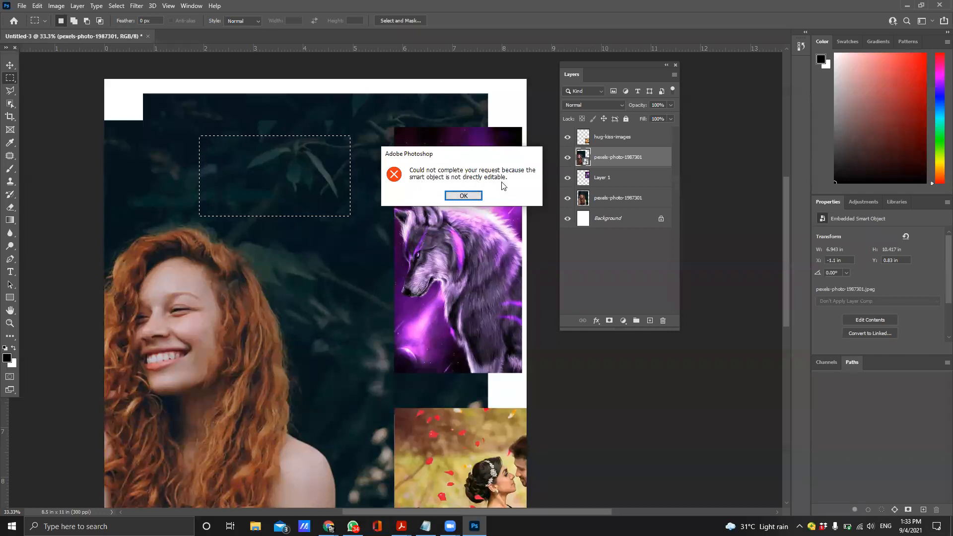
{"action": "left_click", "coordinate": [463, 196]}
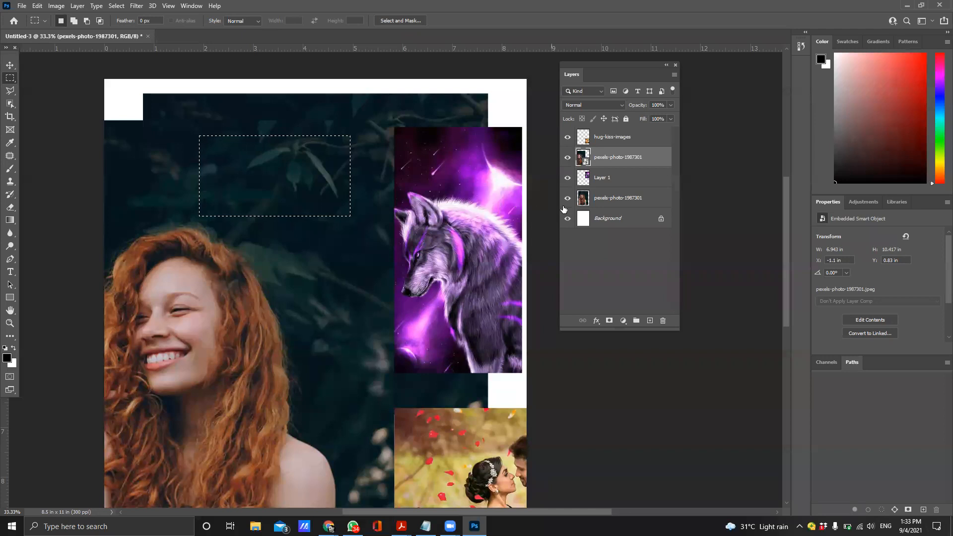
Rasterize the newly placed photo layer, delete the rectangular selected area from it and deselect
{"action": "right_click", "coordinate": [597, 158]}
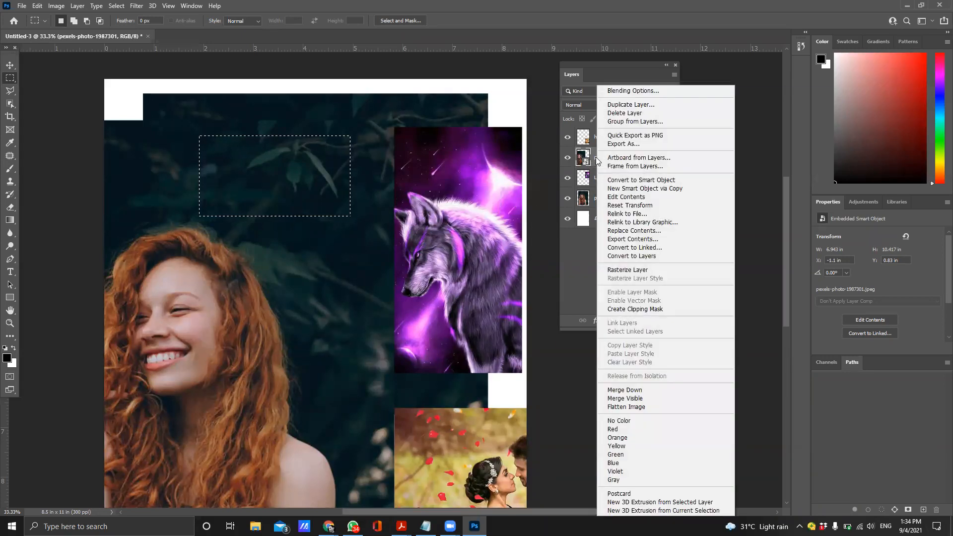
{"action": "left_click", "coordinate": [659, 270]}
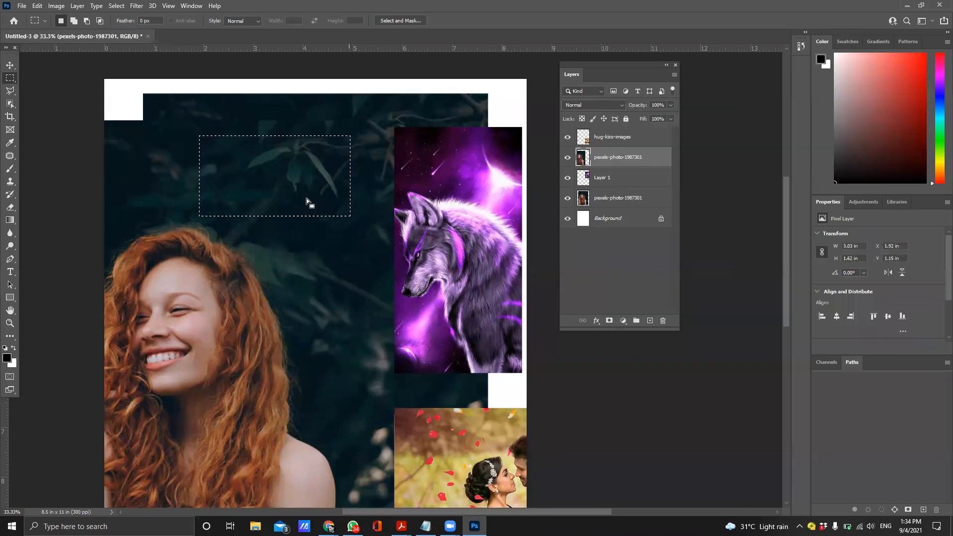
{"action": "key", "text": "Delete"}
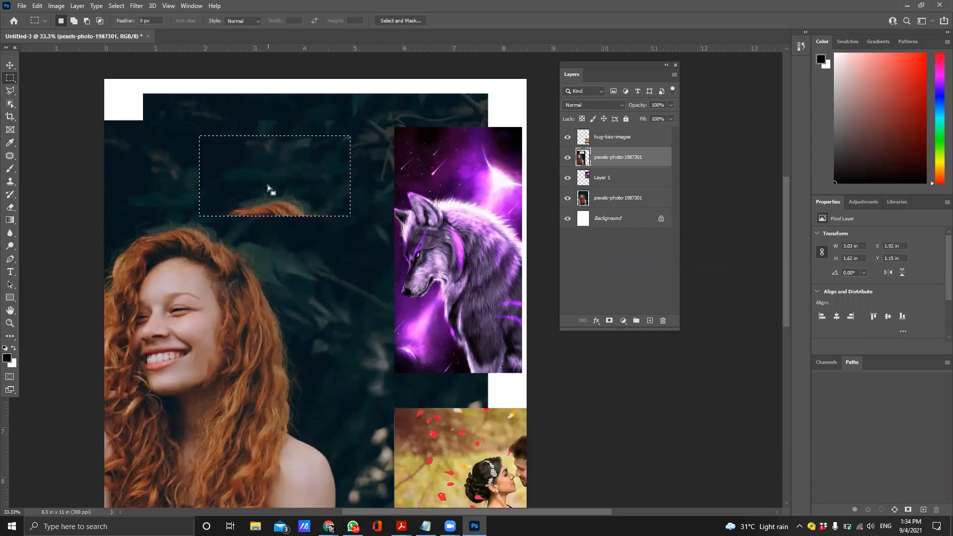
{"action": "key", "text": "ctrl+d"}
Move the cut-out portrait copy over the wolf image and delete that copy's layer
{"action": "left_click", "coordinate": [10, 65]}
{"action": "left_click_drag", "start_coordinate": [164, 246], "coordinate": [381, 187]}
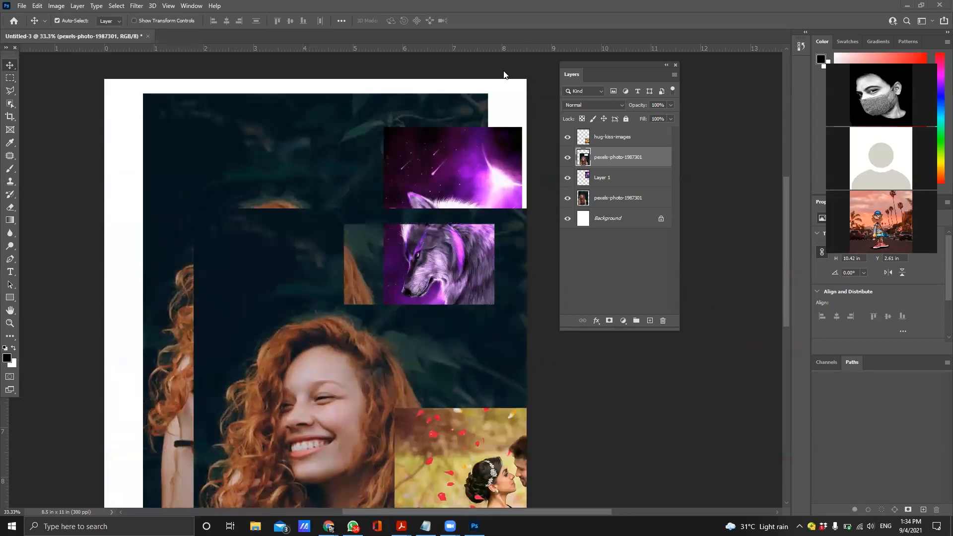
{"action": "left_click_drag", "start_coordinate": [269, 278], "coordinate": [224, 201]}
{"action": "key", "text": "Delete"}
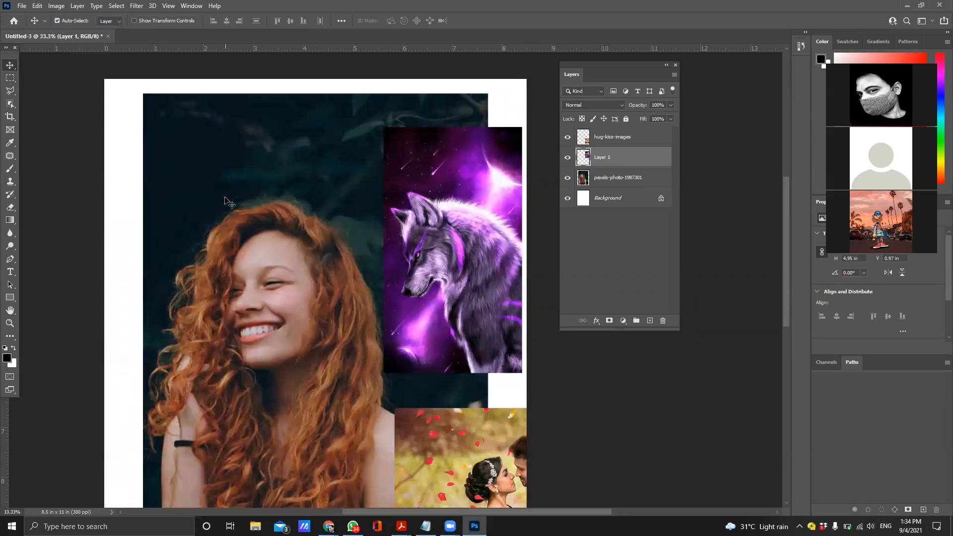
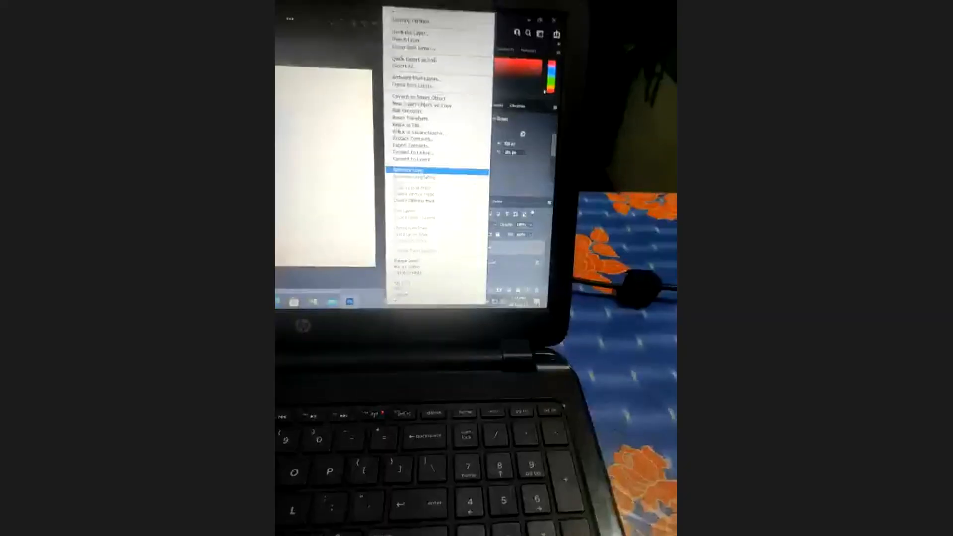
{"action": "left_click", "coordinate": [436, 170]}
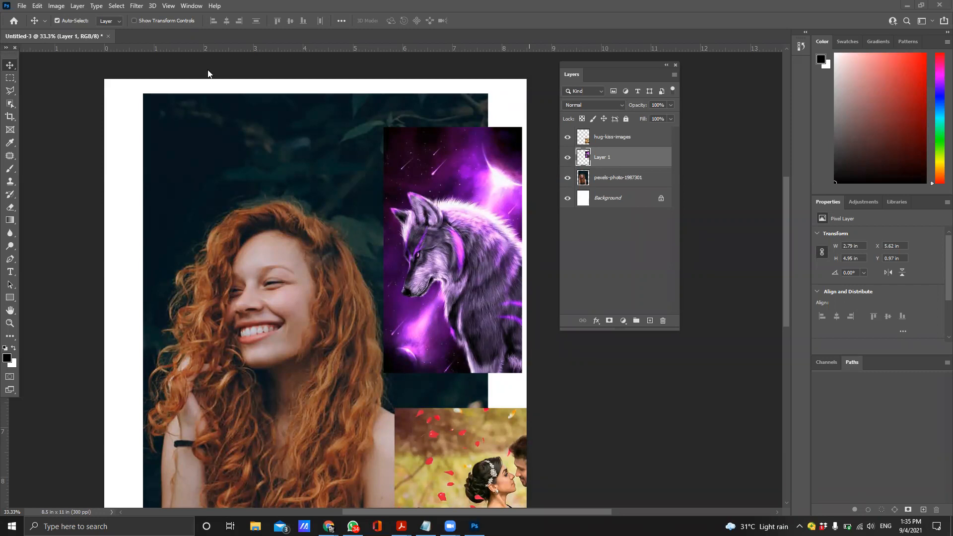
{"action": "left_click", "coordinate": [10, 80]}
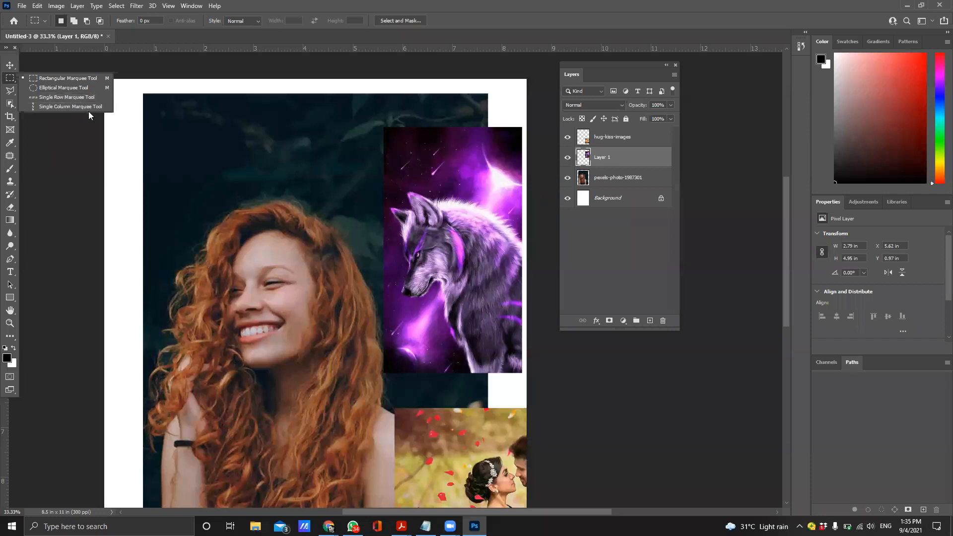
{"action": "left_click", "coordinate": [92, 78]}
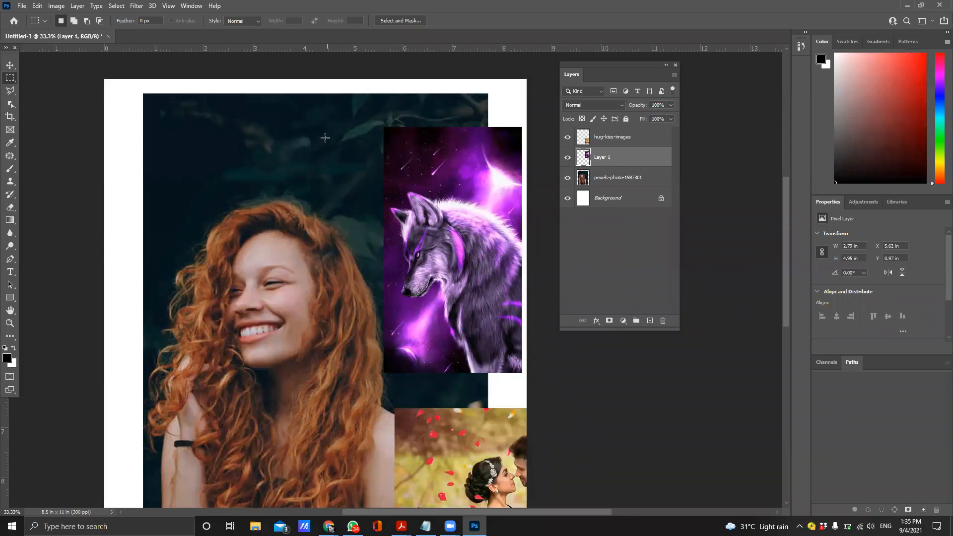
{"action": "left_click", "coordinate": [10, 65]}
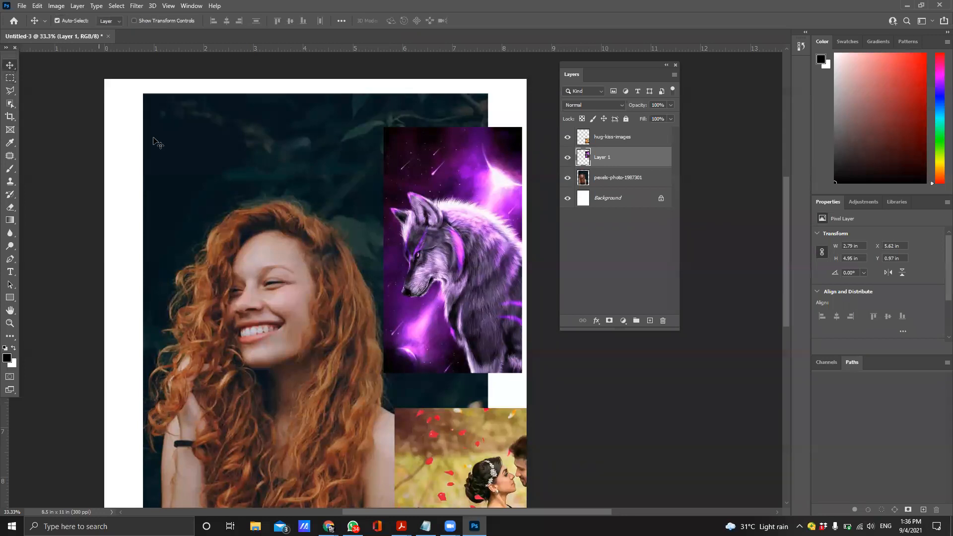
{"action": "left_click", "coordinate": [620, 182]}
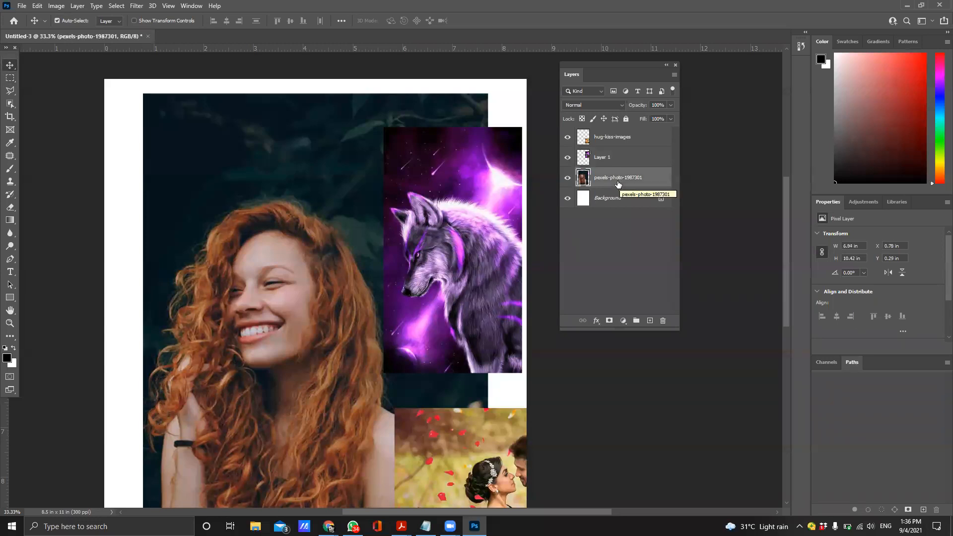
{"action": "left_click", "coordinate": [609, 154]}
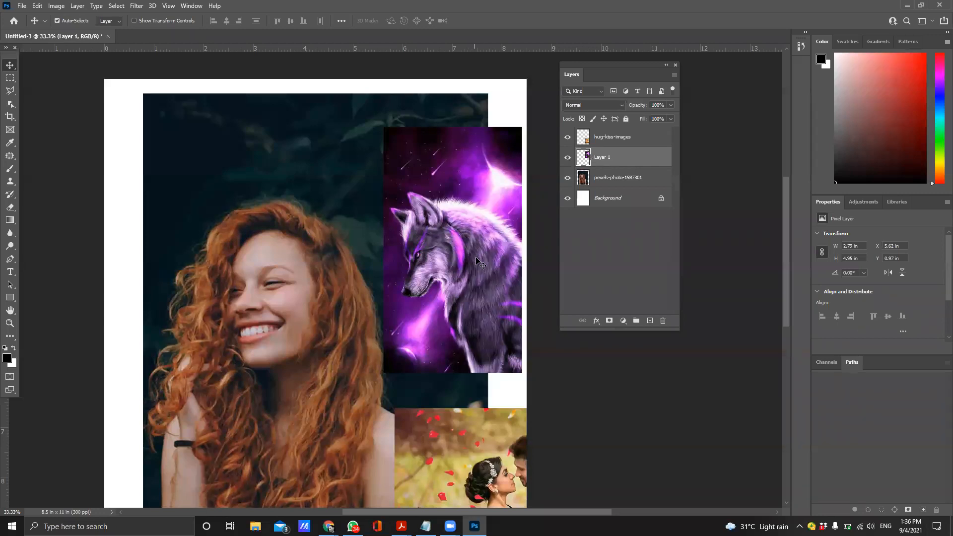
Combine two overlapping rectangular marquee selections into an area about 2.87 by 2.05 in over the upper part of the portrait
{"action": "left_click", "coordinate": [10, 78]}
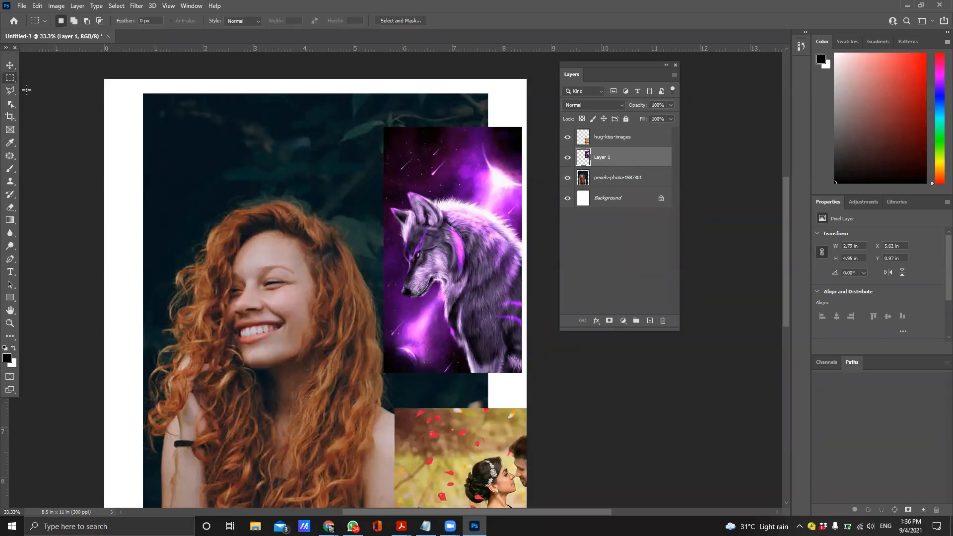
{"action": "left_click_drag", "start_coordinate": [183, 110], "coordinate": [281, 175]}
{"action": "left_click_drag", "start_coordinate": [253, 137], "coordinate": [315, 217]}
{"action": "left_click", "coordinate": [73, 21]}
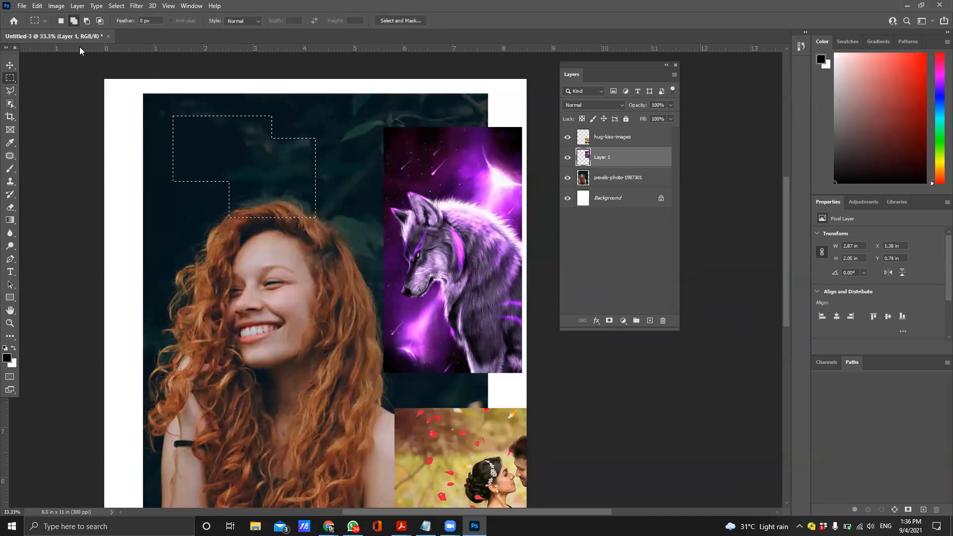
{"action": "left_click", "coordinate": [49, 95]}
{"action": "left_click", "coordinate": [49, 90]}
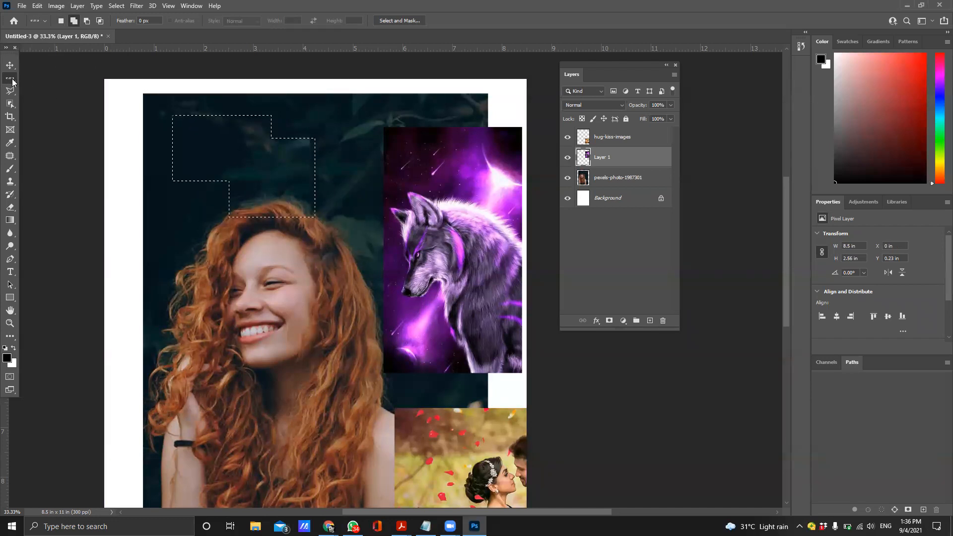
Add an elliptical marquee over the woman's forehead and hair to the combined rectangular selection
{"action": "right_click", "coordinate": [14, 82]}
{"action": "left_click", "coordinate": [47, 88]}
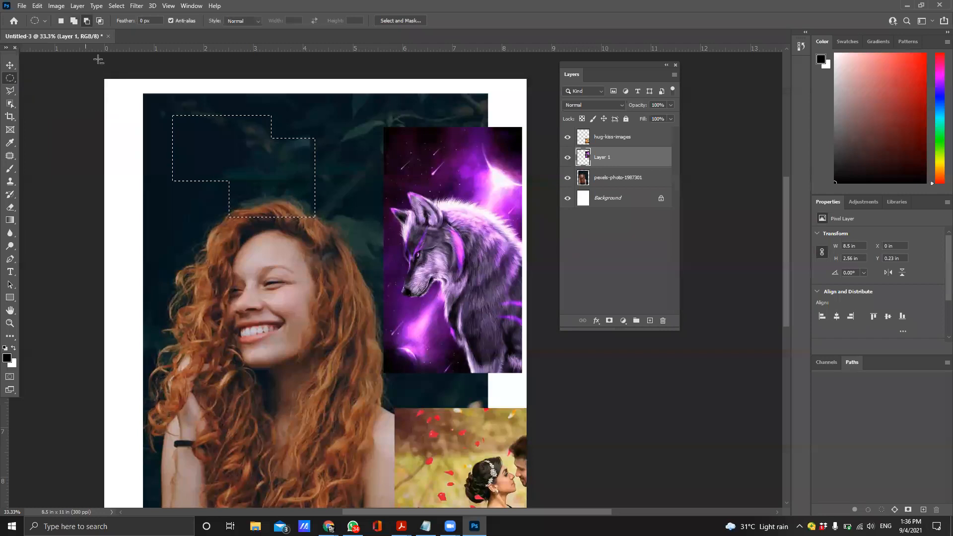
{"action": "left_click_drag", "start_coordinate": [202, 169], "coordinate": [299, 282]}
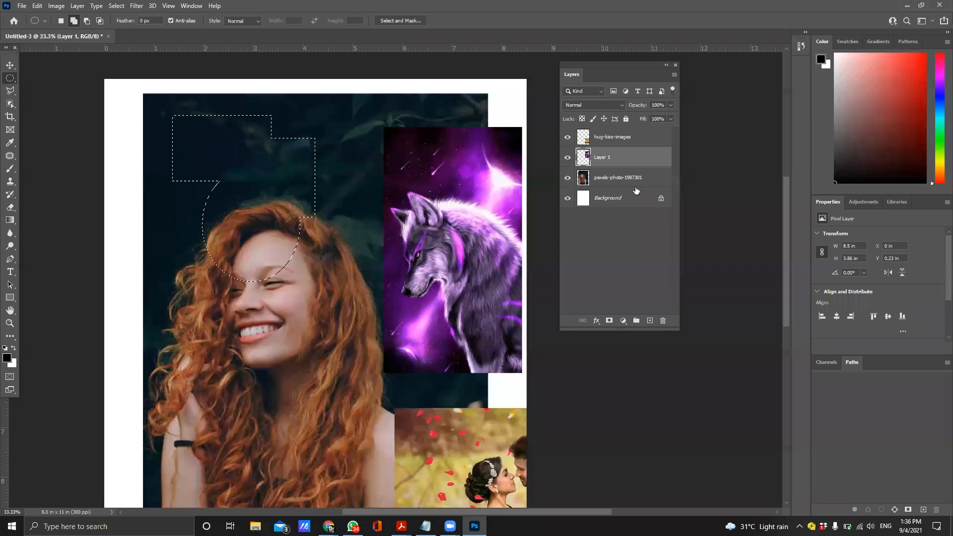
Delete the combined selection area from the pexels-photo-1987301 layer, undo the deletion and deselect
{"action": "left_click", "coordinate": [622, 185]}
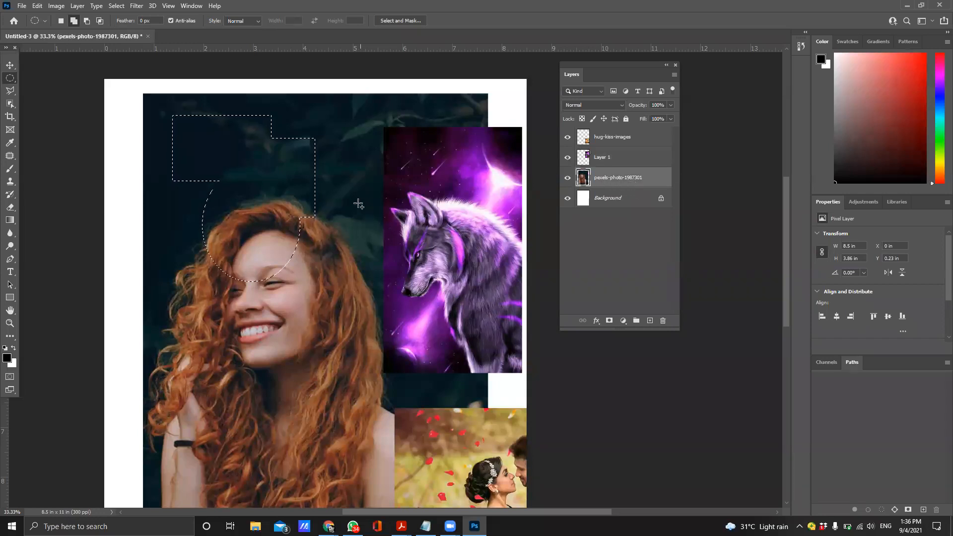
{"action": "key", "text": "Delete"}
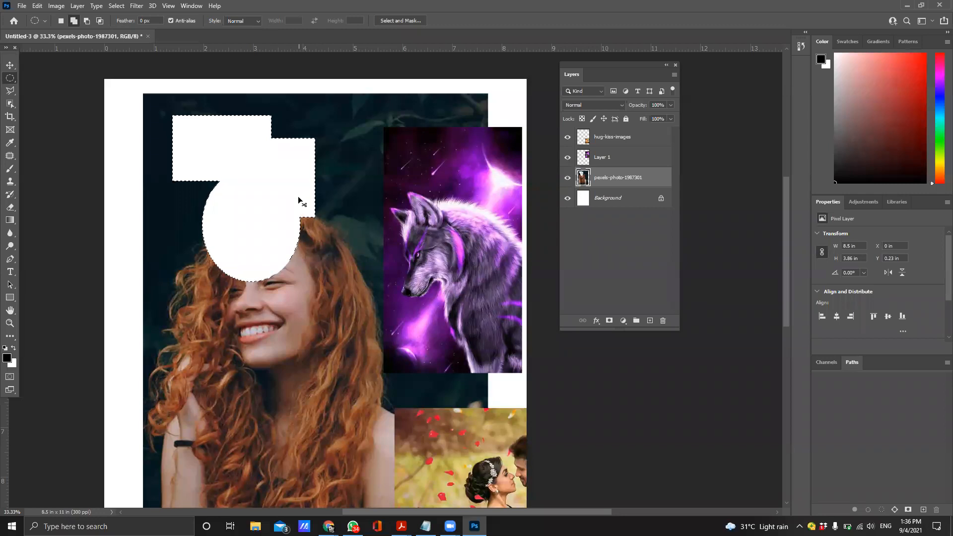
{"action": "key", "text": "ctrl+z"}
{"action": "key", "text": "ctrl+d"}
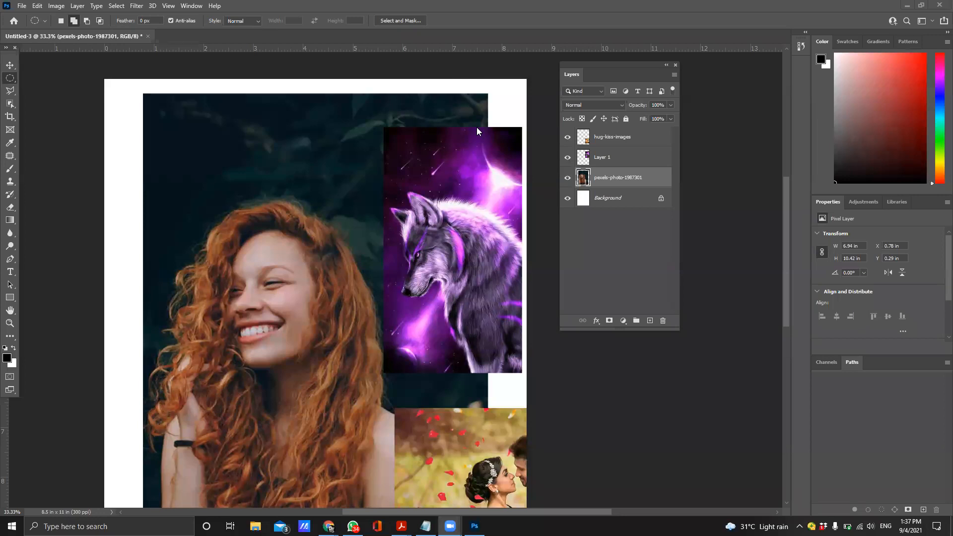
Move the portrait to about X 0.35, Y 0.29 in, the wolf to about X 4.25, Y 0.66 in, and the couple photo below it
{"action": "left_click", "coordinate": [10, 66]}
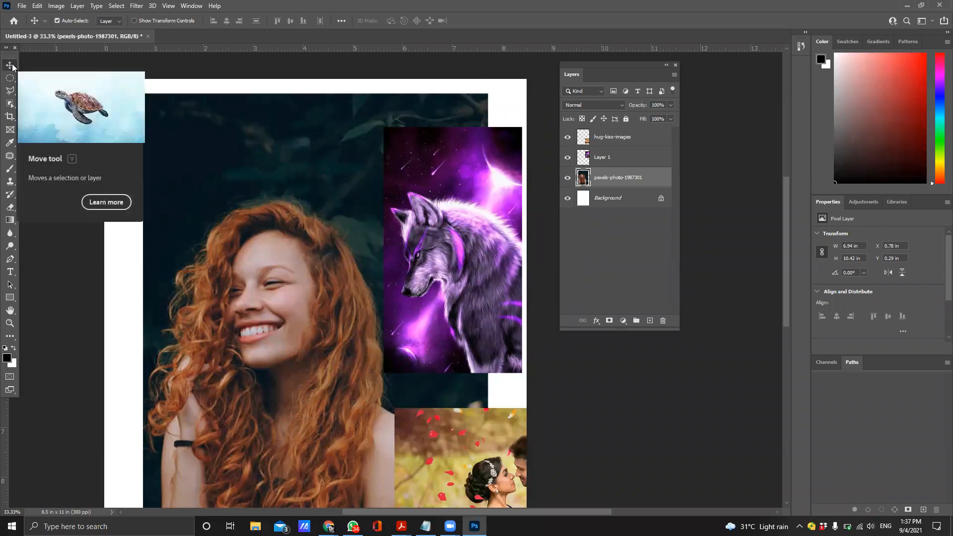
{"action": "left_click_drag", "start_coordinate": [307, 371], "coordinate": [283, 368]}
{"action": "left_click_drag", "start_coordinate": [445, 225], "coordinate": [411, 234]}
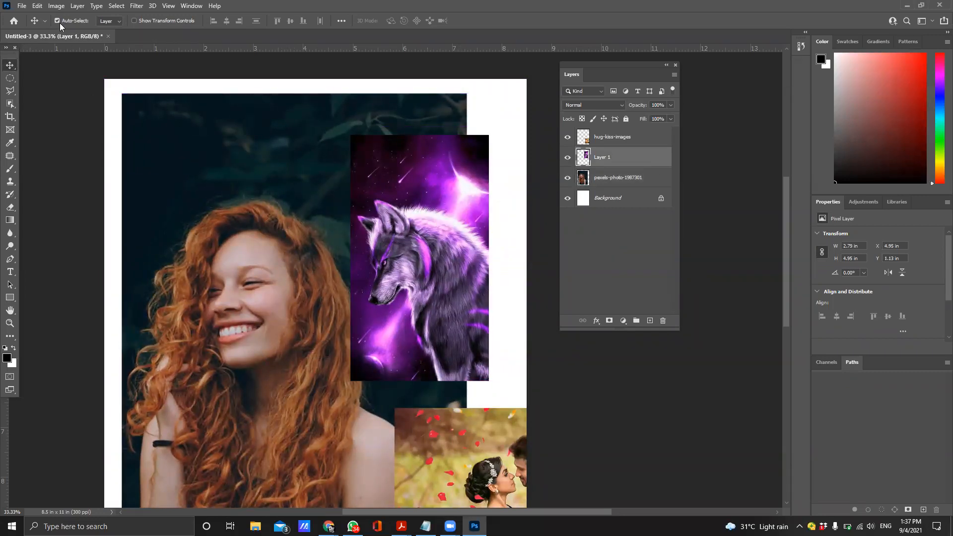
{"action": "left_click_drag", "start_coordinate": [421, 229], "coordinate": [373, 220]}
{"action": "left_click_drag", "start_coordinate": [474, 432], "coordinate": [282, 424]}
{"action": "left_click_drag", "start_coordinate": [353, 288], "coordinate": [367, 274]}
{"action": "left_click_drag", "start_coordinate": [361, 369], "coordinate": [421, 347]}
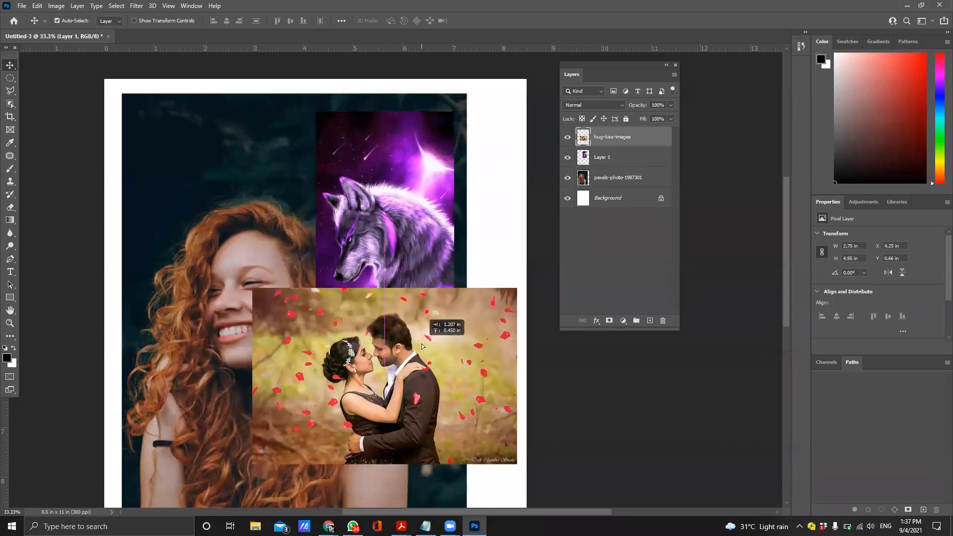
Reorder the photo layers to bring the portrait to the top of the stack, and return it beneath the other photos
{"action": "left_click_drag", "start_coordinate": [616, 149], "coordinate": [609, 184]}
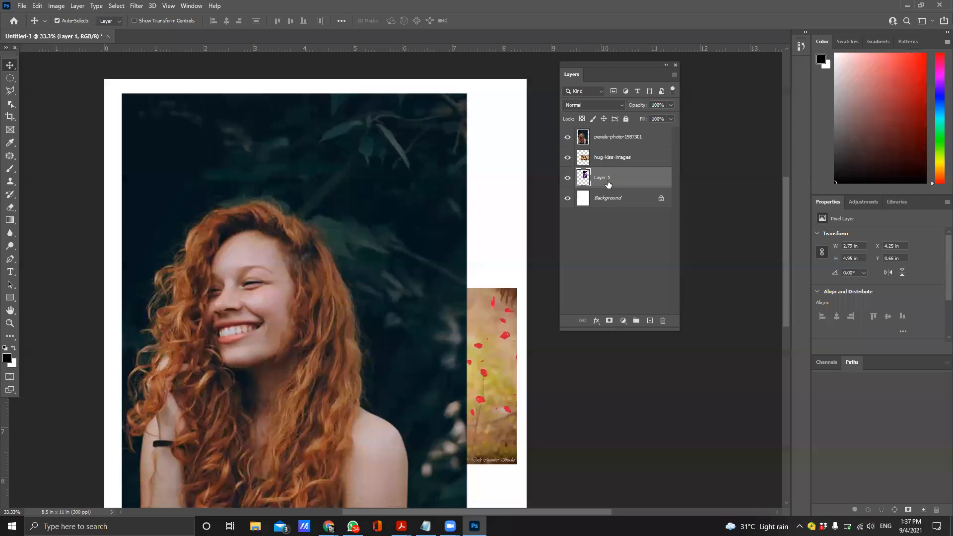
{"action": "left_click_drag", "start_coordinate": [617, 144], "coordinate": [613, 192]}
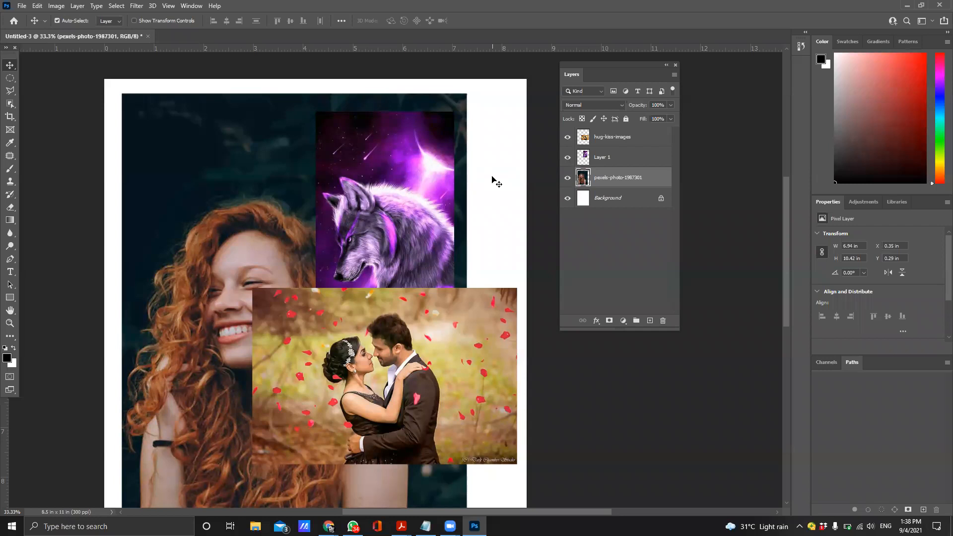
Arrange the wolf at the page's upper right, the portrait at the upper left, and the couple photo at about X 2.98, Y 5.12 in
{"action": "left_click_drag", "start_coordinate": [402, 218], "coordinate": [467, 196]}
{"action": "left_click_drag", "start_coordinate": [335, 183], "coordinate": [326, 177]}
{"action": "left_click_drag", "start_coordinate": [421, 334], "coordinate": [421, 371]}
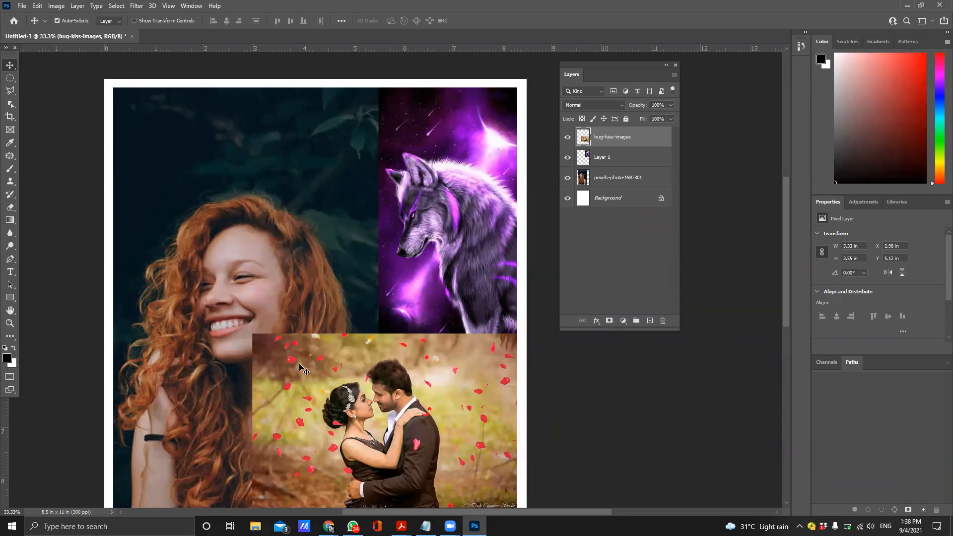
Shift the couple photo partly past the page's right edge and move the portrait to about X -0.03, Y -0.98 in
{"action": "left_click_drag", "start_coordinate": [412, 331], "coordinate": [565, 278]}
{"action": "left_click_drag", "start_coordinate": [289, 344], "coordinate": [277, 259]}
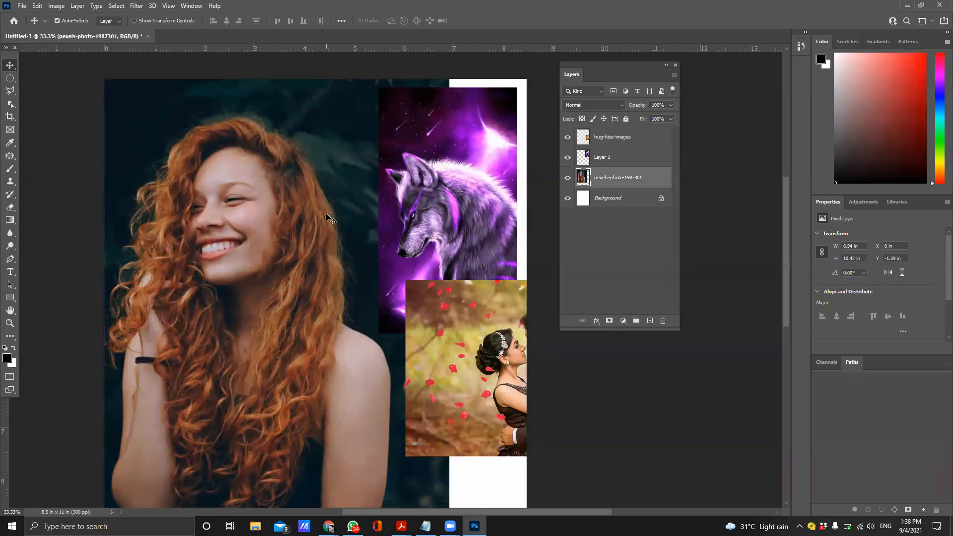
{"action": "left_click_drag", "start_coordinate": [301, 253], "coordinate": [300, 274]}
Trace a freehand Lasso selection about 5.81 by 7.64 in around the woman's hair, shoulders and arms
{"action": "left_click", "coordinate": [11, 91]}
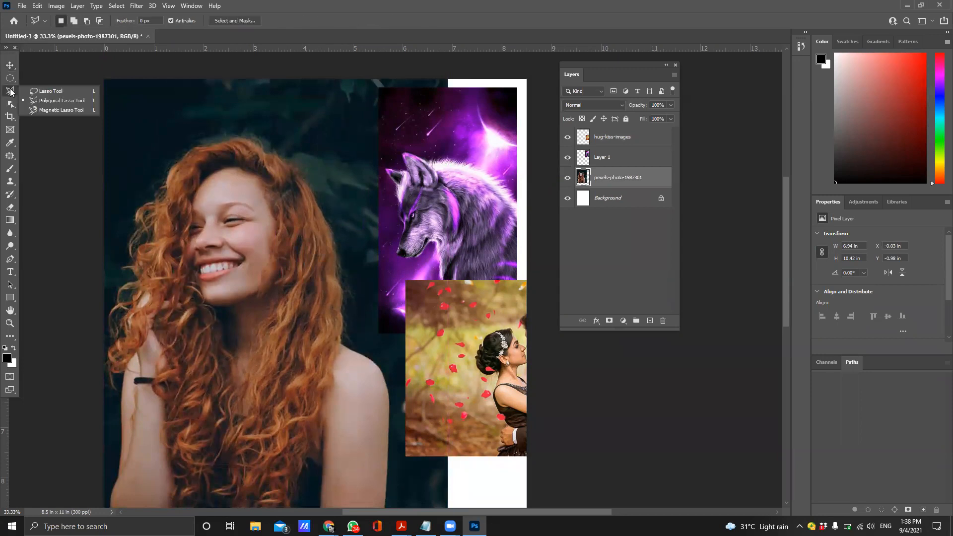
{"action": "left_click", "coordinate": [71, 92]}
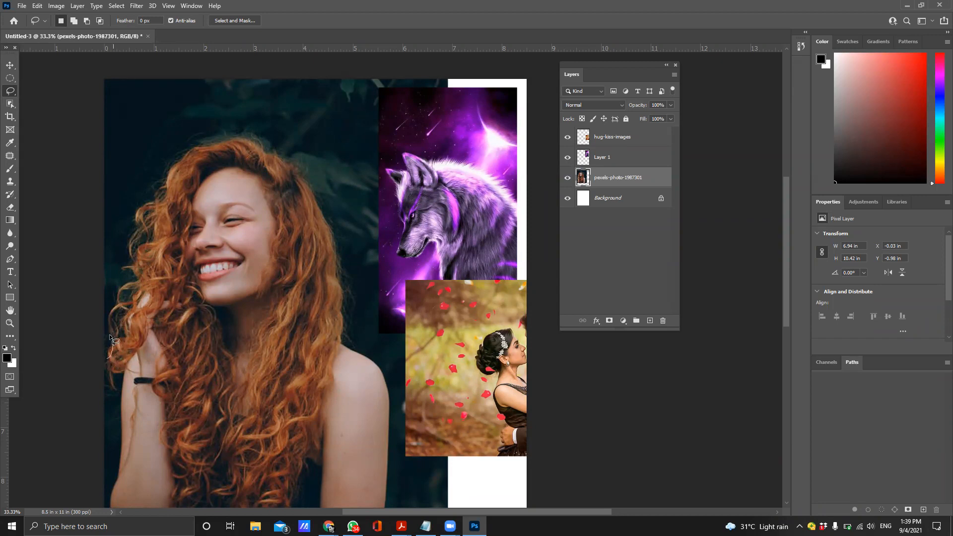
{"action": "mouse_move", "coordinate": [109, 304]}
{"action": "left_mouse_down"}
{"action": "mouse_move", "coordinate": [128, 274]}
{"action": "mouse_move", "coordinate": [121, 267]}
{"action": "mouse_move", "coordinate": [139, 210]}
{"action": "left_mouse_up"}
{"action": "mouse_move", "coordinate": [286, 164]}
{"action": "left_mouse_down"}
{"action": "mouse_move", "coordinate": [341, 232]}
{"action": "mouse_move", "coordinate": [349, 337]}
{"action": "mouse_move", "coordinate": [385, 376]}
{"action": "mouse_move", "coordinate": [386, 508]}
{"action": "mouse_move", "coordinate": [250, 507]}
{"action": "mouse_move", "coordinate": [189, 496]}
{"action": "mouse_move", "coordinate": [143, 516]}
{"action": "mouse_move", "coordinate": [115, 498]}
{"action": "left_mouse_up"}
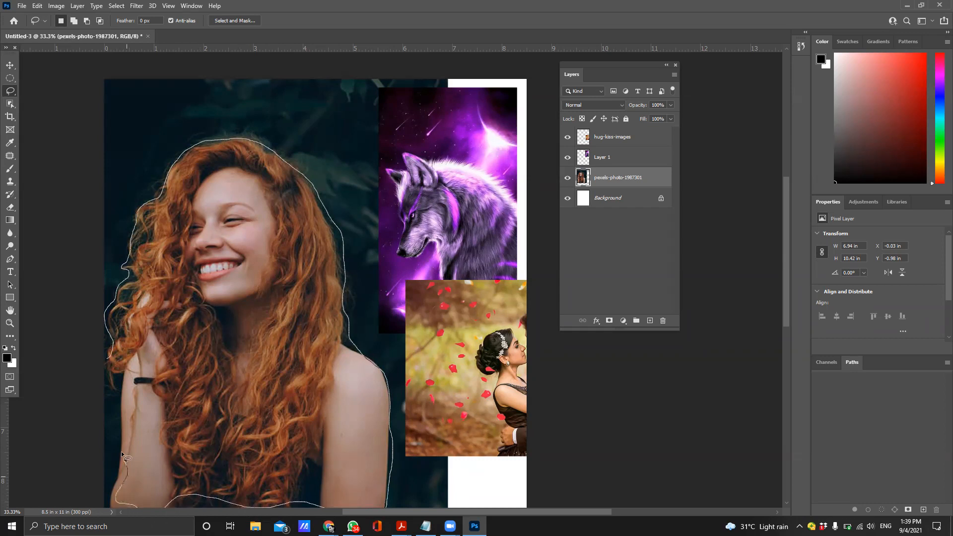
{"action": "left_click_drag", "start_coordinate": [118, 379], "coordinate": [108, 359]}
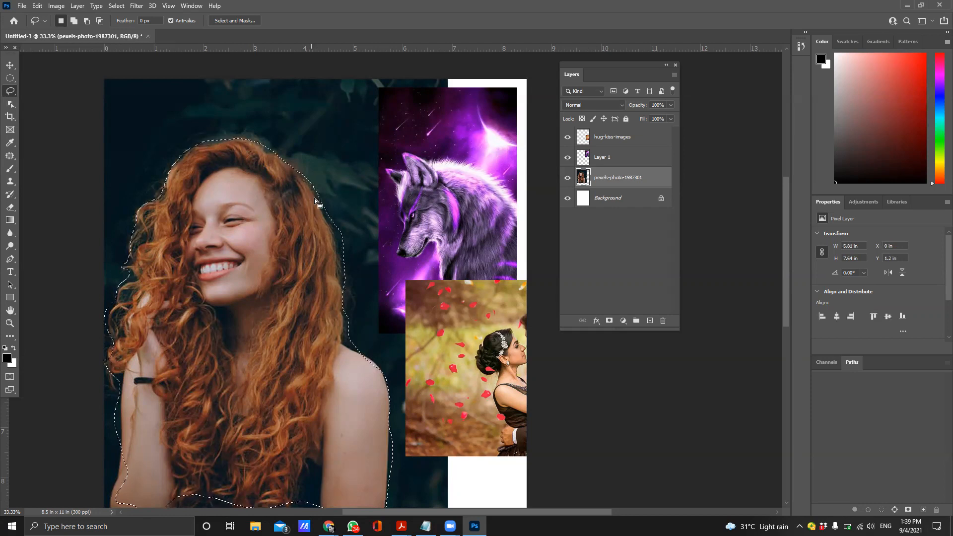
{"action": "scroll", "coordinate": [379, 467], "scroll_direction": "down", "scroll_amount": 1}
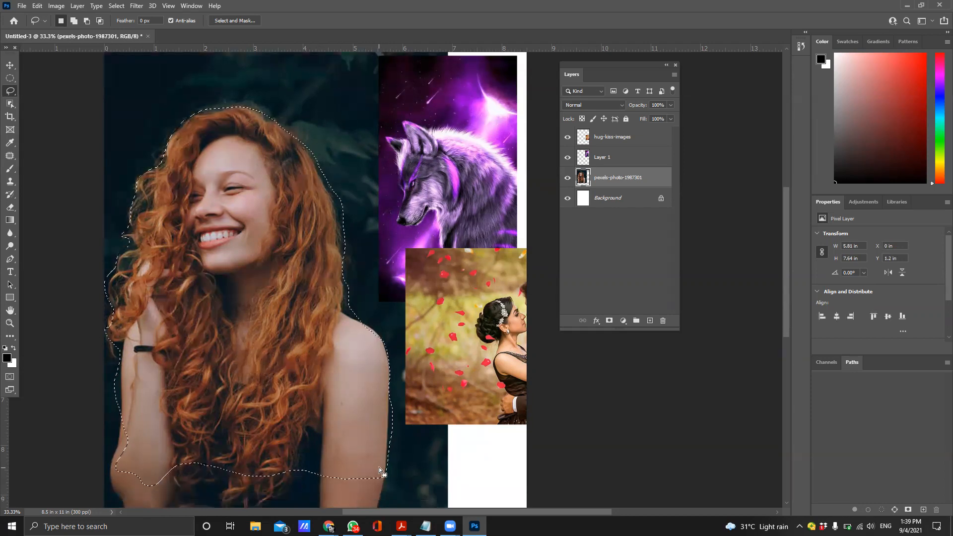
{"action": "scroll", "coordinate": [379, 467], "scroll_direction": "up", "scroll_amount": 1}
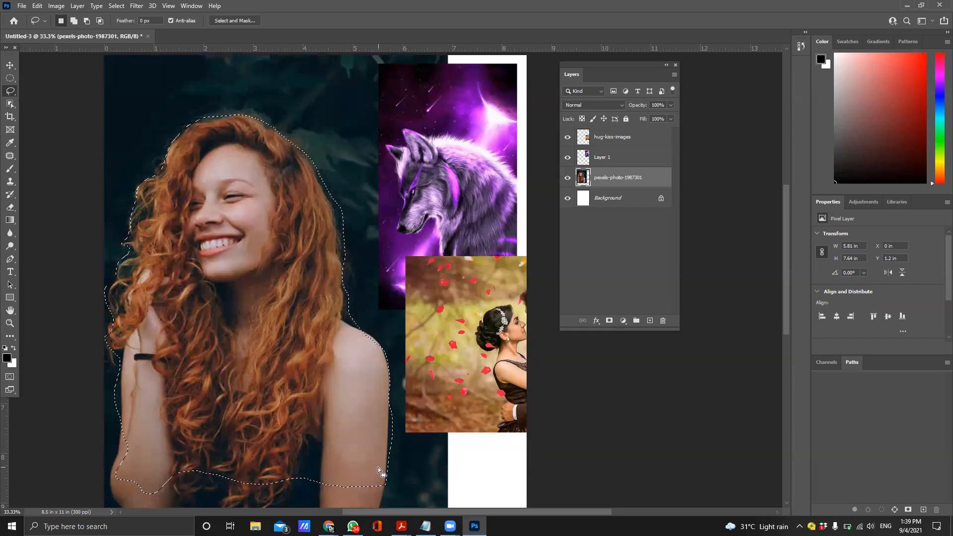
Subtract the excess background beside the woman's hair above her shoulder from the freehand selection with the Lasso tool
{"action": "right_click", "coordinate": [14, 93]}
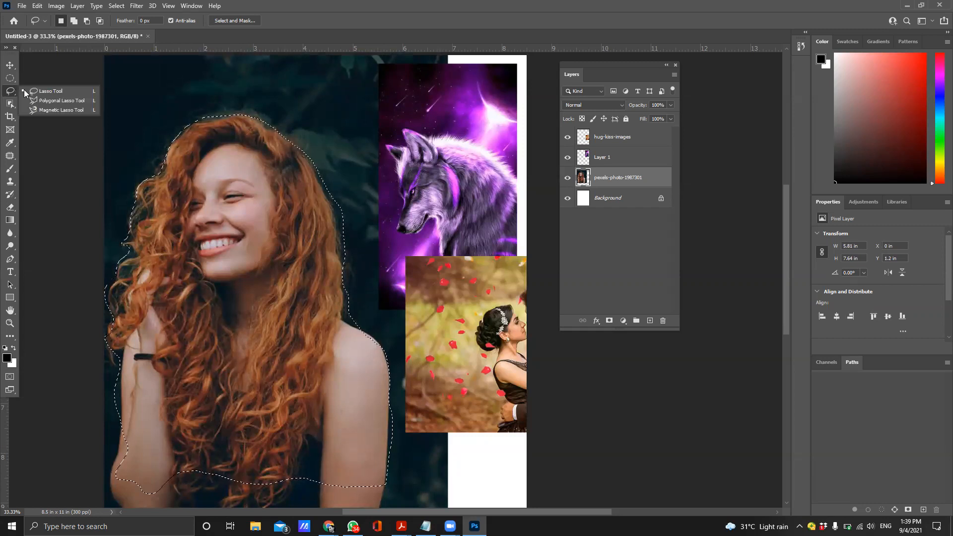
{"action": "left_click", "coordinate": [61, 91]}
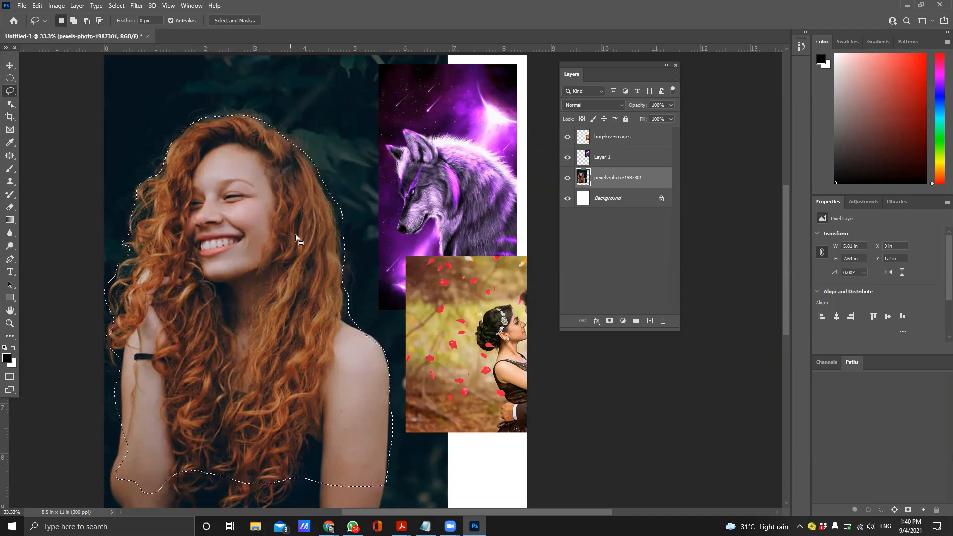
{"action": "scroll", "coordinate": [325, 252], "scroll_direction": "down", "scroll_amount": 1}
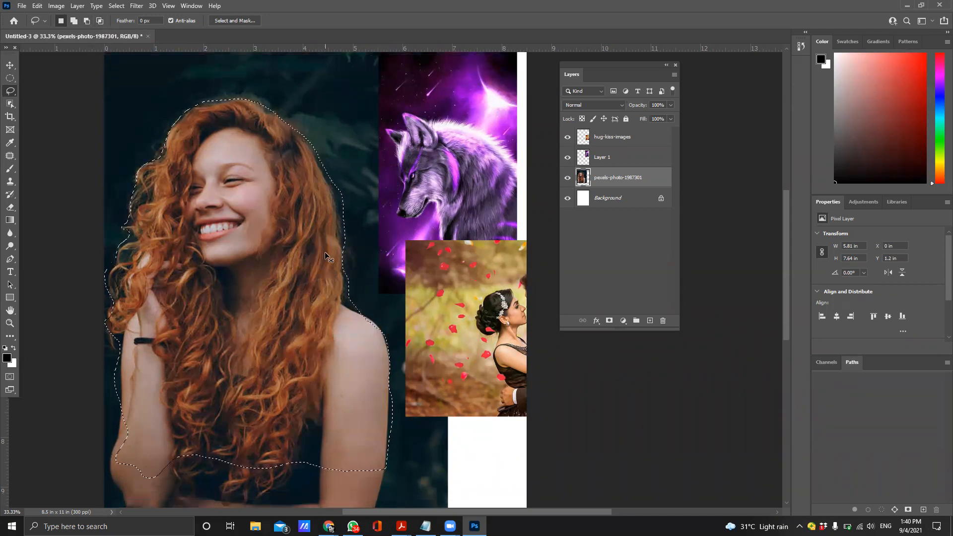
{"action": "key", "text": "ctrl+plus"}
{"action": "key", "text": "ctrl+plus"}
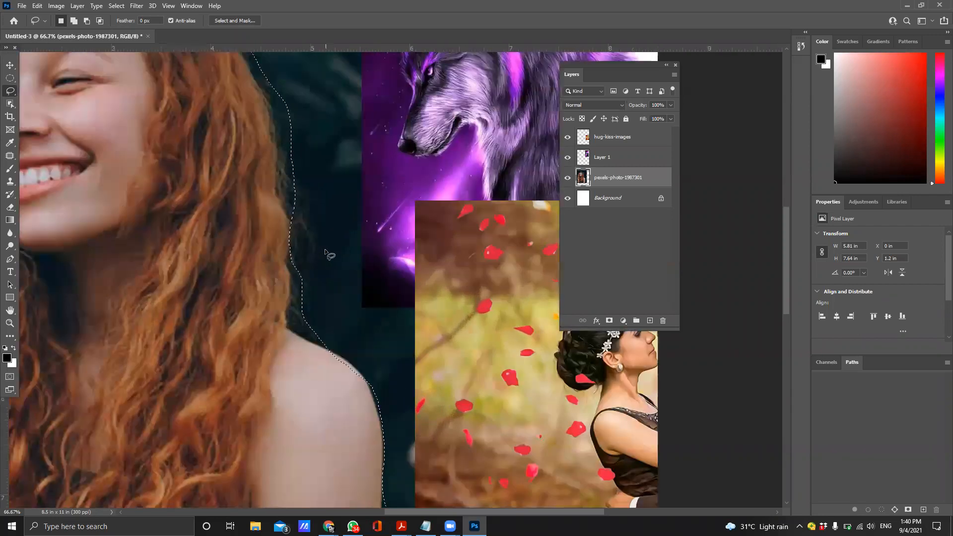
{"action": "scroll", "coordinate": [318, 248], "scroll_direction": "down", "scroll_amount": 3}
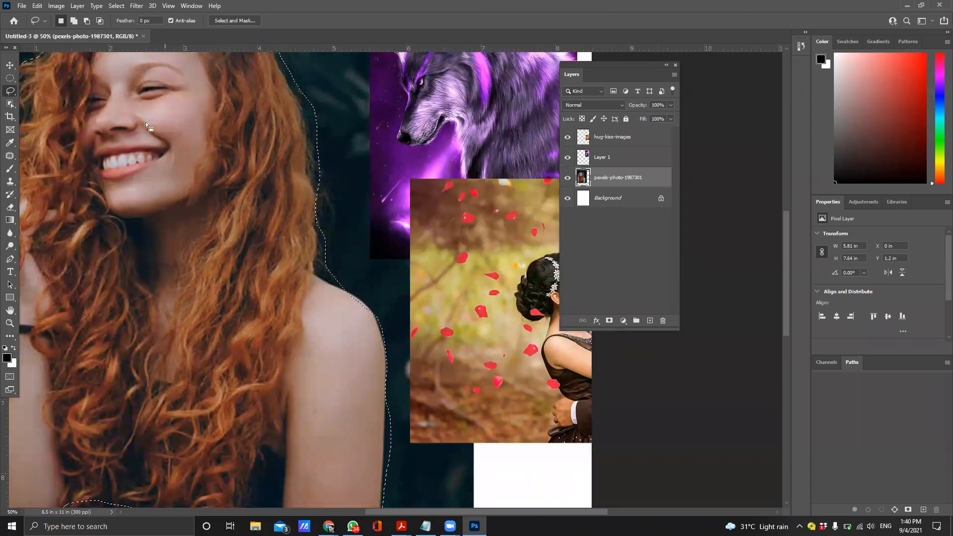
{"action": "left_click", "coordinate": [87, 21]}
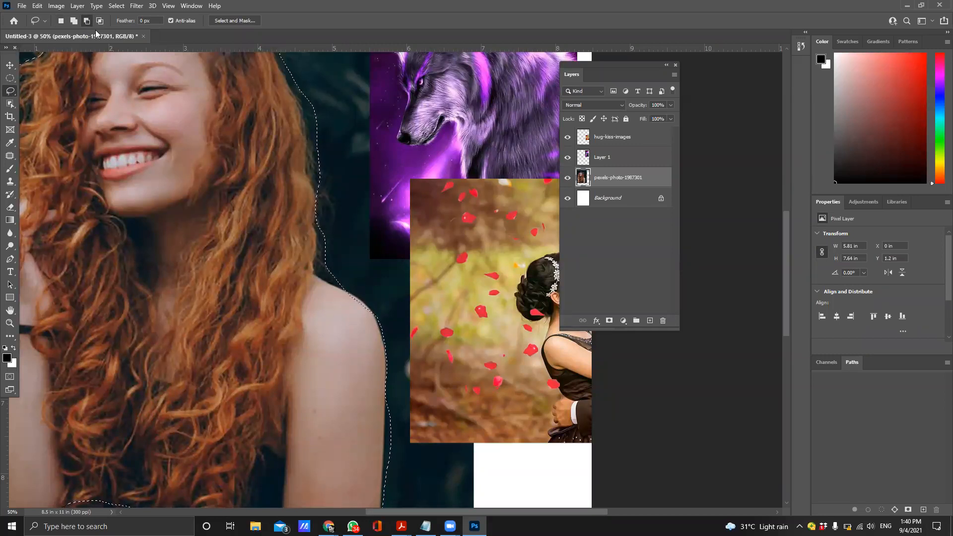
{"action": "mouse_move", "coordinate": [343, 191]}
{"action": "left_mouse_down"}
{"action": "mouse_move", "coordinate": [319, 216]}
{"action": "mouse_move", "coordinate": [315, 270]}
{"action": "mouse_move", "coordinate": [347, 291]}
{"action": "mouse_move", "coordinate": [367, 271]}
{"action": "mouse_move", "coordinate": [360, 202]}
{"action": "mouse_move", "coordinate": [343, 192]}
{"action": "left_mouse_up"}
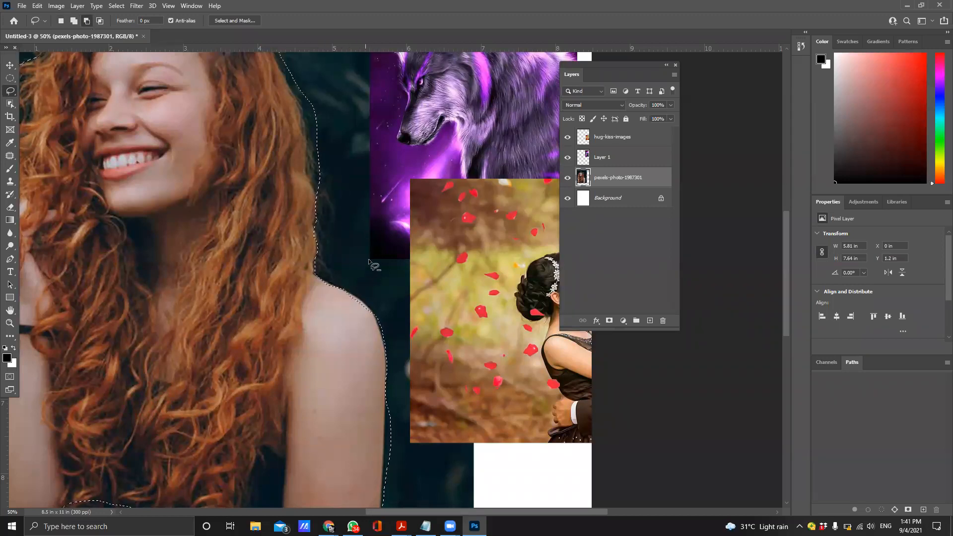
Deselect the lasso outline around the woman and undo that deselection
{"action": "key", "text": "ctrl+d"}
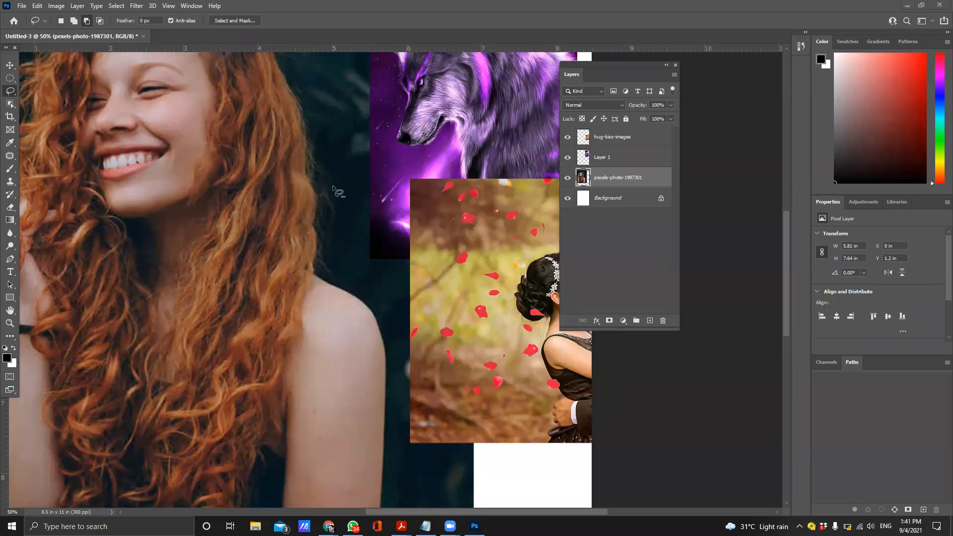
{"action": "key", "text": "ctrl+z"}
{"action": "scroll", "coordinate": [347, 208], "scroll_direction": "down", "scroll_amount": 2}
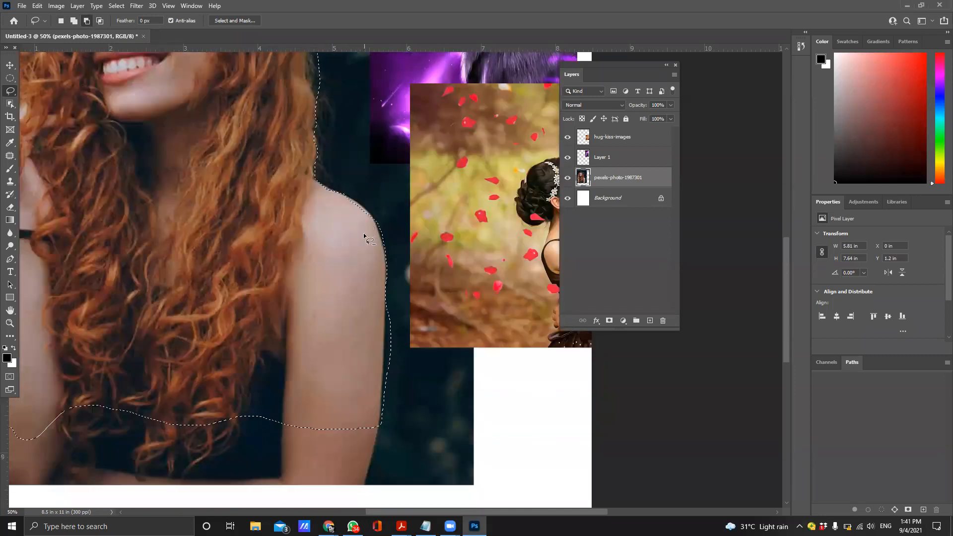
Subtract the excess background beside the woman's bare shoulder and upper arm and along the top of her hair from the lasso selection
{"action": "scroll", "coordinate": [397, 236], "scroll_direction": "down", "scroll_amount": 1}
{"action": "mouse_move", "coordinate": [390, 229]}
{"action": "left_mouse_down"}
{"action": "mouse_move", "coordinate": [382, 334]}
{"action": "mouse_move", "coordinate": [402, 357]}
{"action": "mouse_move", "coordinate": [416, 344]}
{"action": "mouse_move", "coordinate": [423, 299]}
{"action": "mouse_move", "coordinate": [391, 230]}
{"action": "left_mouse_up"}
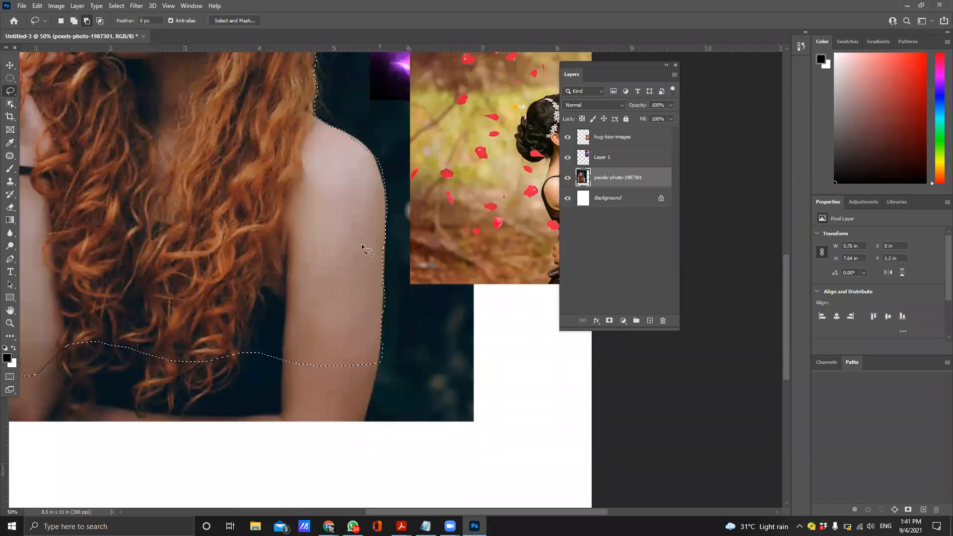
{"action": "scroll", "coordinate": [203, 278], "scroll_direction": "up", "scroll_amount": 2}
{"action": "scroll", "coordinate": [202, 278], "scroll_direction": "up", "scroll_amount": 3}
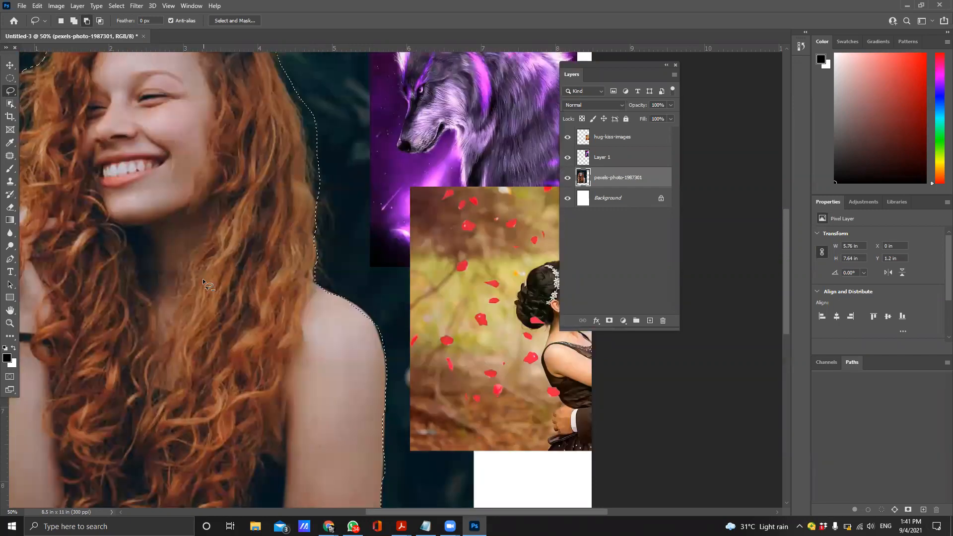
{"action": "mouse_move", "coordinate": [263, 132]}
{"action": "left_mouse_down"}
{"action": "mouse_move", "coordinate": [302, 204]}
{"action": "mouse_move", "coordinate": [322, 294]}
{"action": "mouse_move", "coordinate": [337, 280]}
{"action": "mouse_move", "coordinate": [356, 214]}
{"action": "mouse_move", "coordinate": [336, 148]}
{"action": "mouse_move", "coordinate": [286, 101]}
{"action": "mouse_move", "coordinate": [253, 102]}
{"action": "left_mouse_up"}
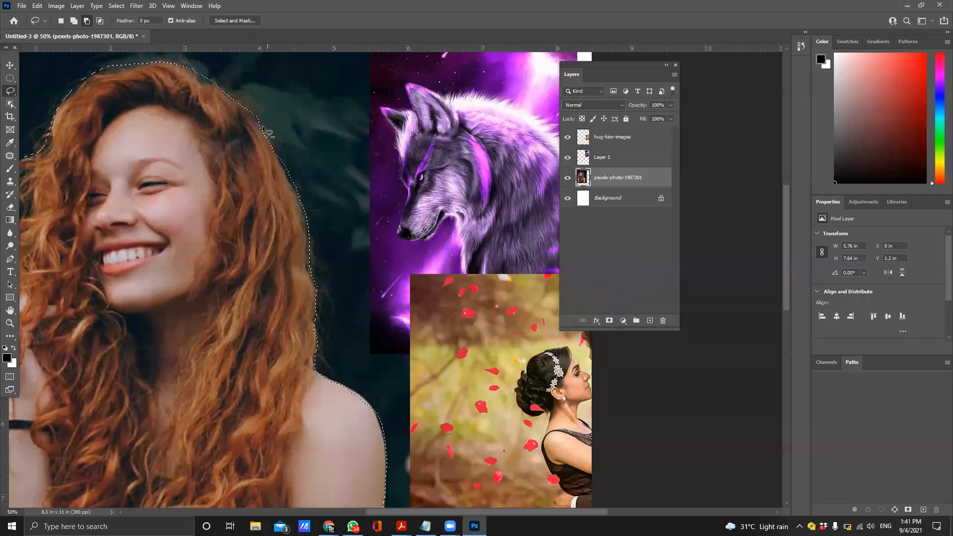
Subtract the background gaps around the loose curls above the woman's raised hand from the lasso selection
{"action": "scroll", "coordinate": [171, 186], "scroll_direction": "left", "scroll_amount": 5}
{"action": "scroll", "coordinate": [171, 187], "scroll_direction": "down", "scroll_amount": 1}
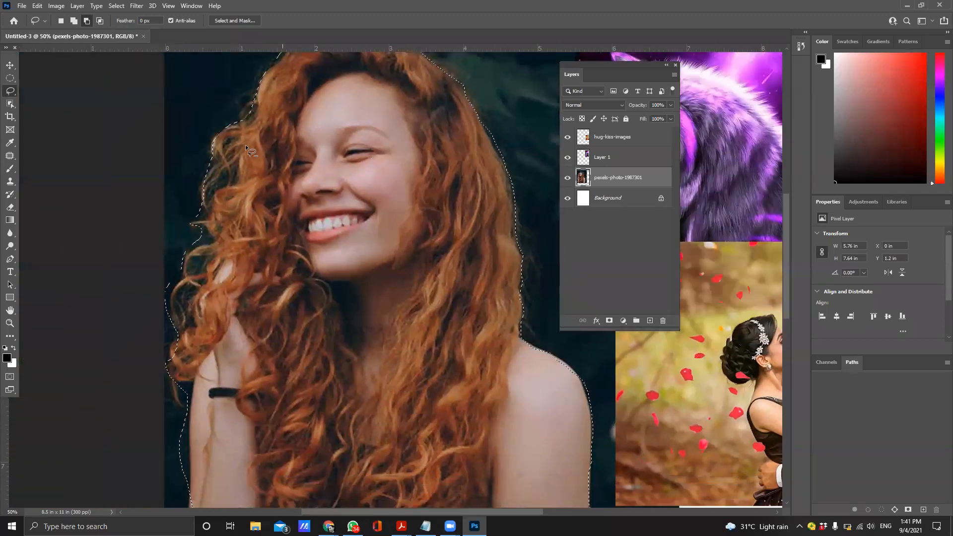
{"action": "mouse_move", "coordinate": [207, 123]}
{"action": "left_mouse_down"}
{"action": "mouse_move", "coordinate": [226, 179]}
{"action": "mouse_move", "coordinate": [197, 223]}
{"action": "mouse_move", "coordinate": [216, 238]}
{"action": "mouse_move", "coordinate": [188, 254]}
{"action": "mouse_move", "coordinate": [176, 315]}
{"action": "mouse_move", "coordinate": [160, 321]}
{"action": "mouse_move", "coordinate": [146, 255]}
{"action": "mouse_move", "coordinate": [174, 184]}
{"action": "mouse_move", "coordinate": [173, 148]}
{"action": "mouse_move", "coordinate": [205, 121]}
{"action": "left_mouse_up"}
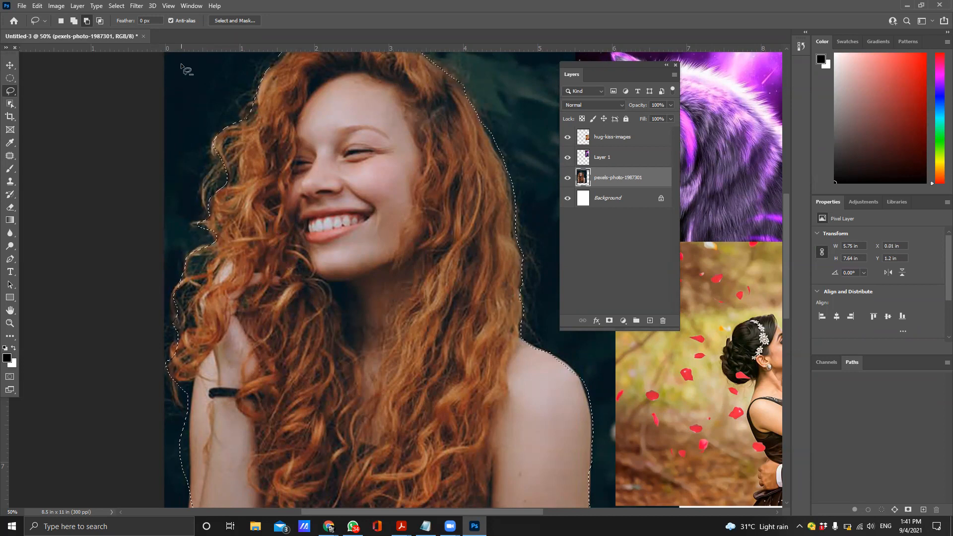
Add the woman's elbow, lower torso and lower arms to the lasso selection, extending it to about 5.75 by 8.42 in
{"action": "scroll", "coordinate": [213, 133], "scroll_direction": "up", "scroll_amount": 2}
{"action": "scroll", "coordinate": [214, 134], "scroll_direction": "up", "scroll_amount": 1}
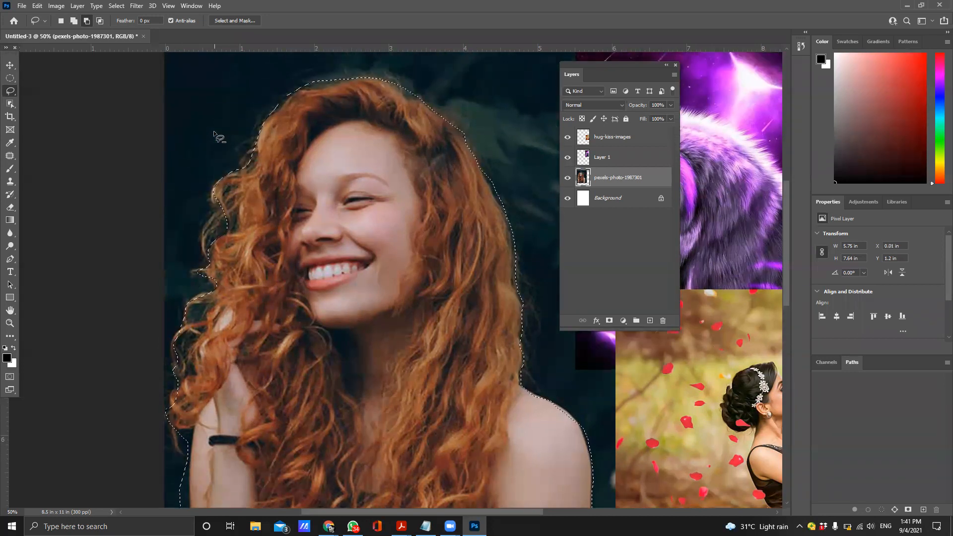
{"action": "scroll", "coordinate": [215, 139], "scroll_direction": "down", "scroll_amount": 9}
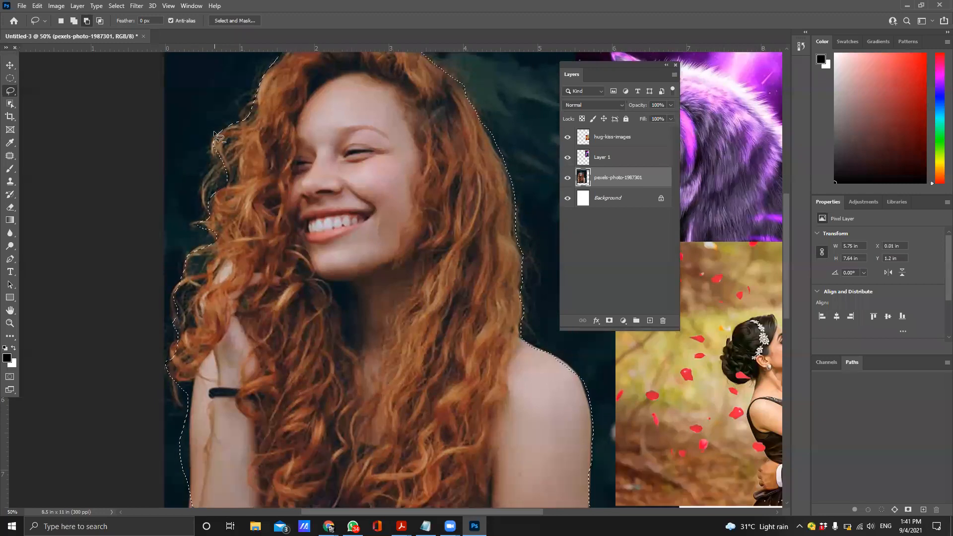
{"action": "scroll", "coordinate": [216, 145], "scroll_direction": "down", "scroll_amount": 2}
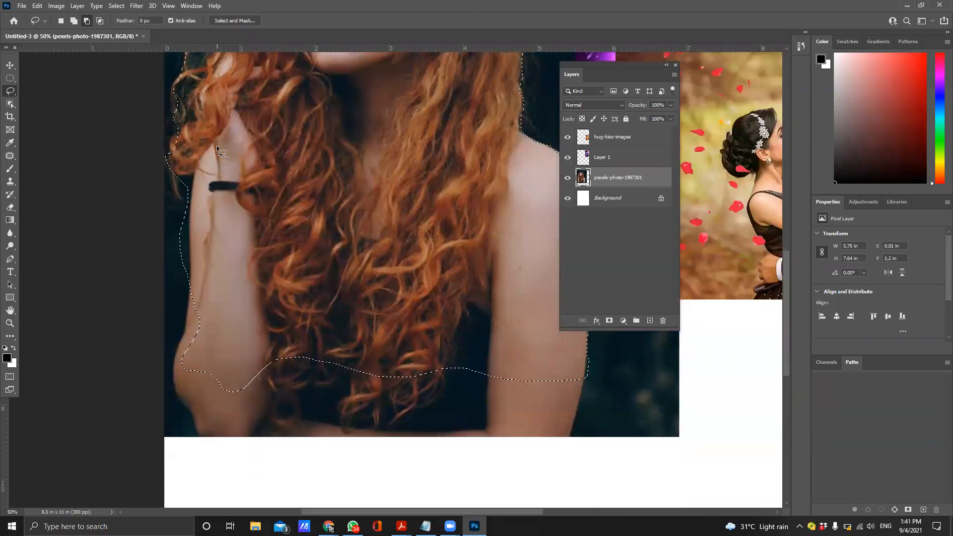
{"action": "left_click", "coordinate": [75, 20]}
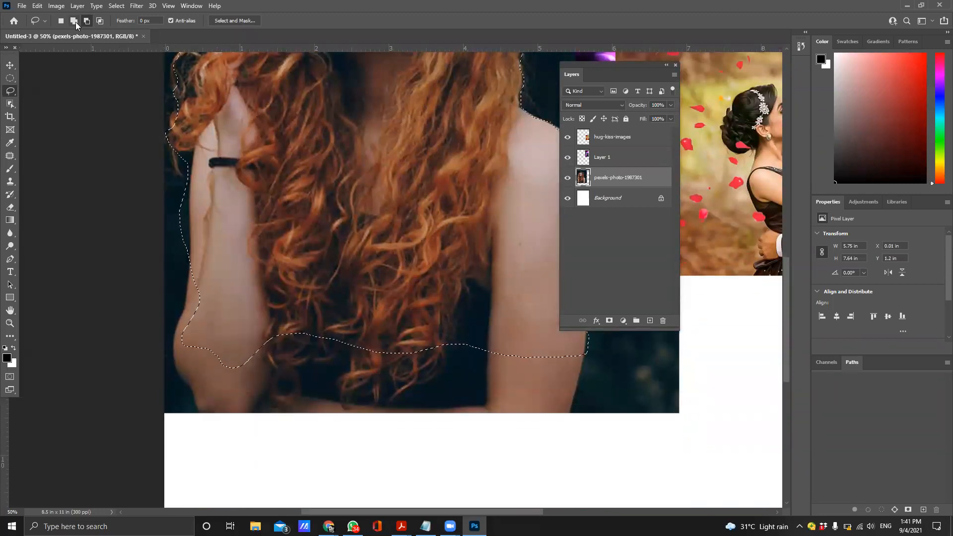
{"action": "mouse_move", "coordinate": [193, 240]}
{"action": "left_mouse_down"}
{"action": "mouse_move", "coordinate": [175, 344]}
{"action": "mouse_move", "coordinate": [208, 412]}
{"action": "mouse_move", "coordinate": [268, 424]}
{"action": "mouse_move", "coordinate": [420, 415]}
{"action": "mouse_move", "coordinate": [500, 422]}
{"action": "mouse_move", "coordinate": [568, 408]}
{"action": "mouse_move", "coordinate": [579, 345]}
{"action": "mouse_move", "coordinate": [530, 306]}
{"action": "mouse_move", "coordinate": [313, 242]}
{"action": "left_mouse_up"}
{"action": "left_click_drag", "start_coordinate": [215, 234], "coordinate": [194, 245]}
{"action": "scroll", "coordinate": [297, 297], "scroll_direction": "up", "scroll_amount": 5}
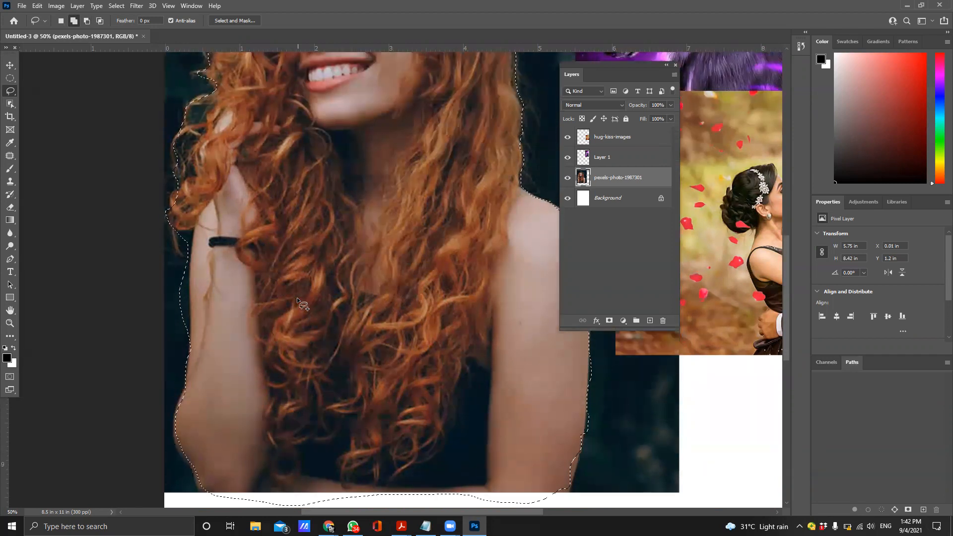
Subtract the excess background beside the woman's raised forearm, below the wristband, from the lasso selection
{"action": "left_click", "coordinate": [86, 20]}
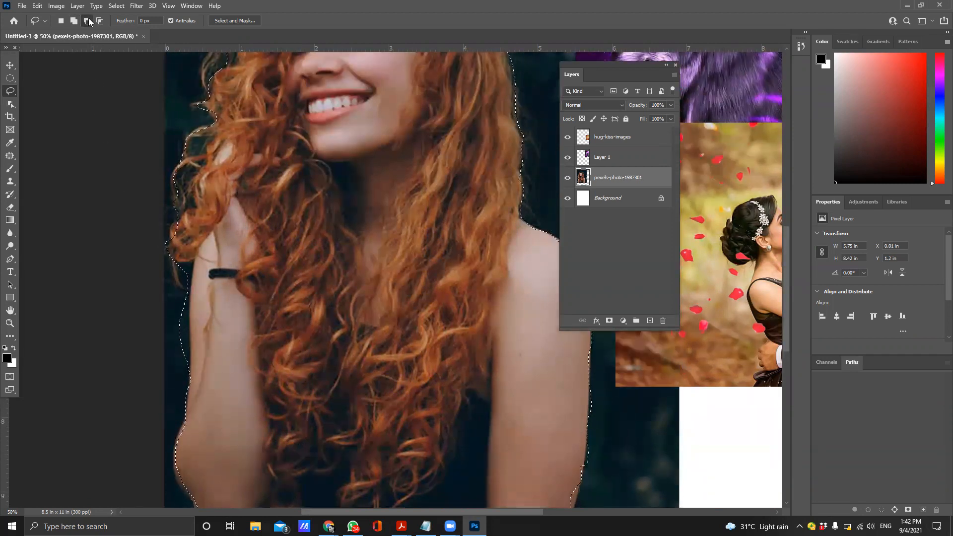
{"action": "mouse_move", "coordinate": [177, 287]}
{"action": "left_mouse_down"}
{"action": "mouse_move", "coordinate": [195, 356]}
{"action": "mouse_move", "coordinate": [181, 385]}
{"action": "mouse_move", "coordinate": [162, 363]}
{"action": "mouse_move", "coordinate": [156, 326]}
{"action": "mouse_move", "coordinate": [178, 287]}
{"action": "left_mouse_up"}
{"action": "scroll", "coordinate": [241, 278], "scroll_direction": "up", "scroll_amount": 4}
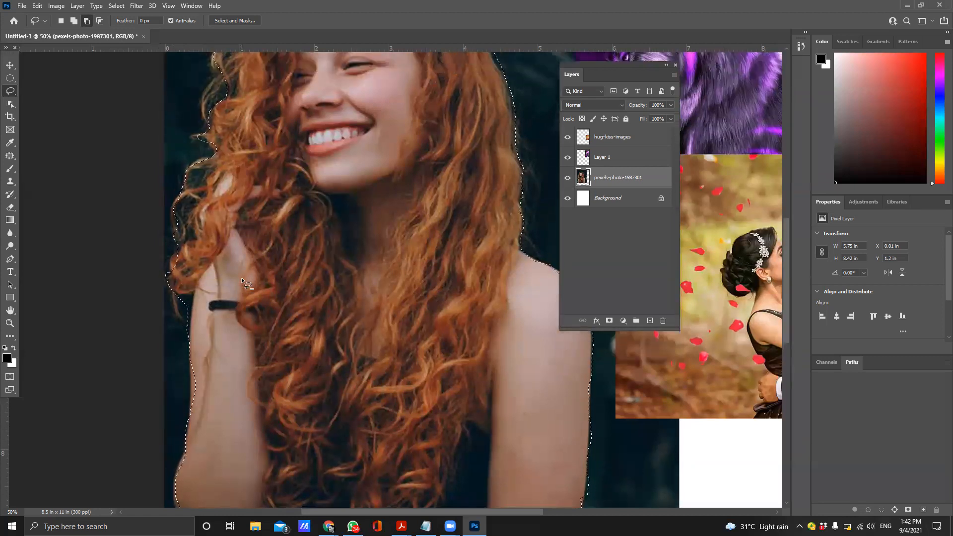
{"action": "scroll", "coordinate": [241, 278], "scroll_direction": "up", "scroll_amount": 3}
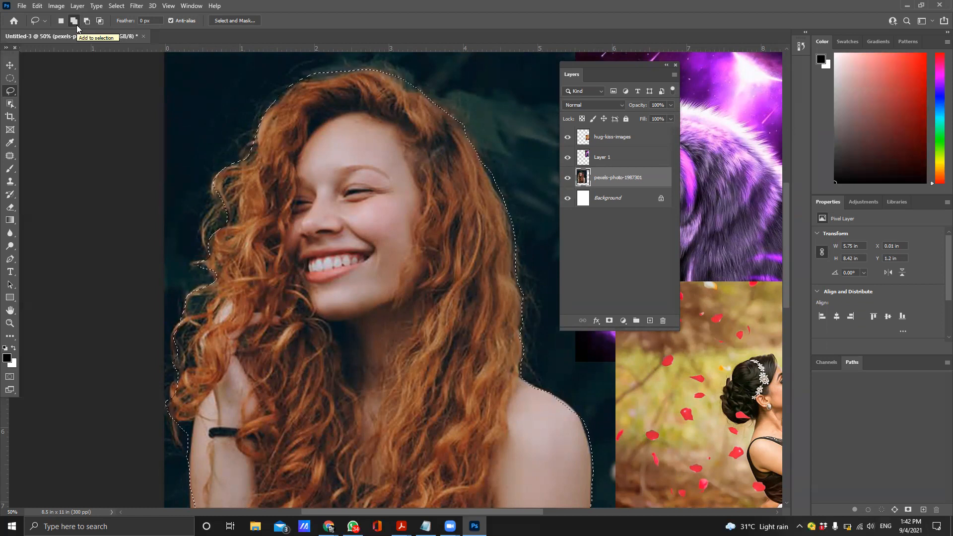
{"action": "key", "text": "ctrl+minus"}
{"action": "key", "text": "ctrl+minus"}
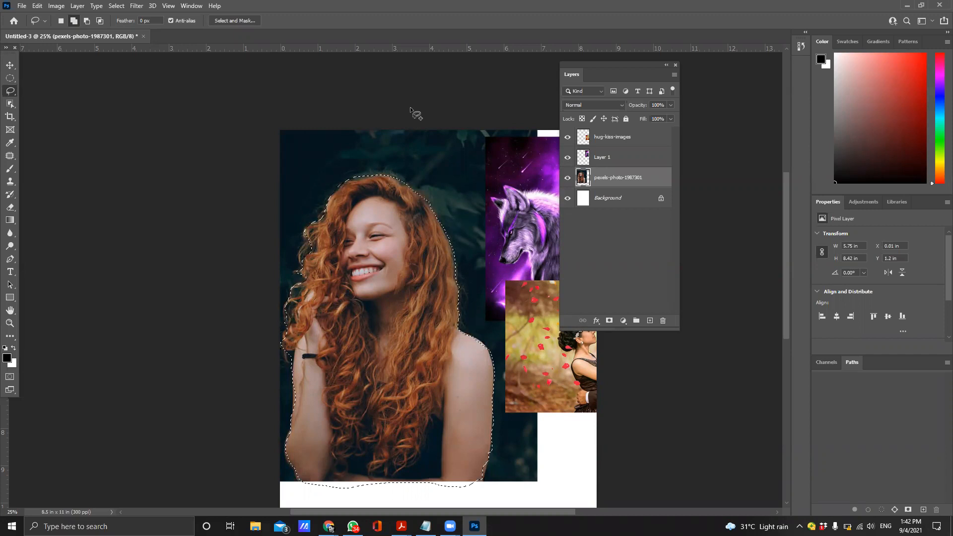
{"action": "key", "text": "ctrl+d"}
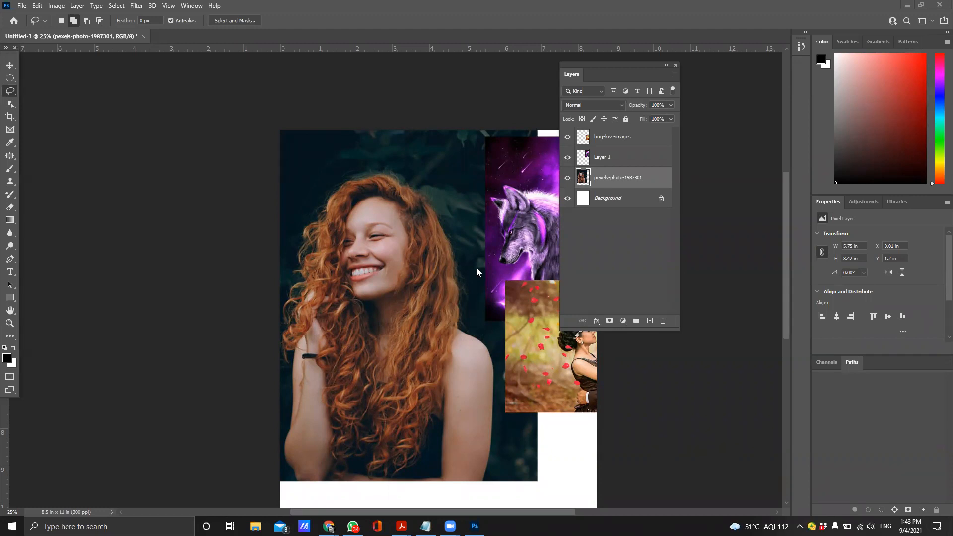
{"action": "left_click", "coordinate": [477, 268]}
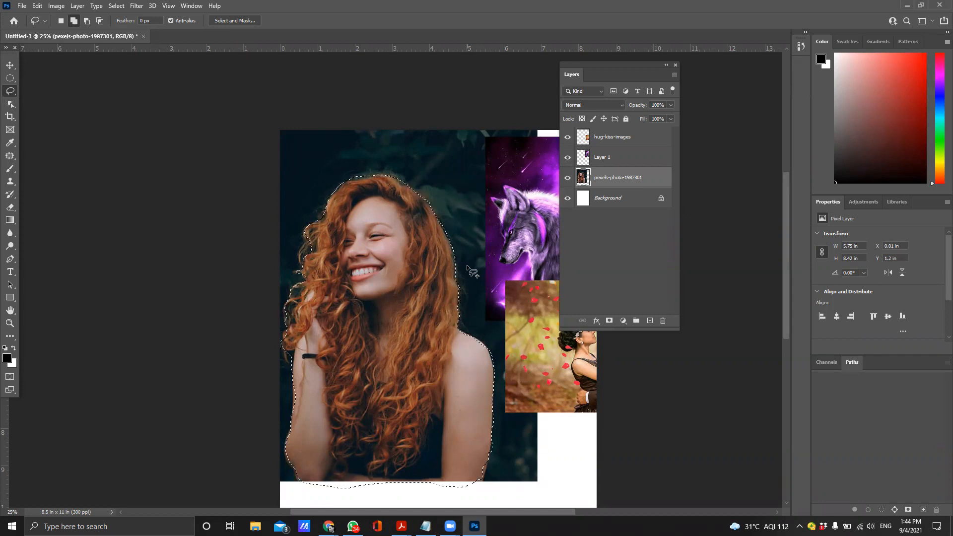
{"action": "right_click", "coordinate": [14, 92]}
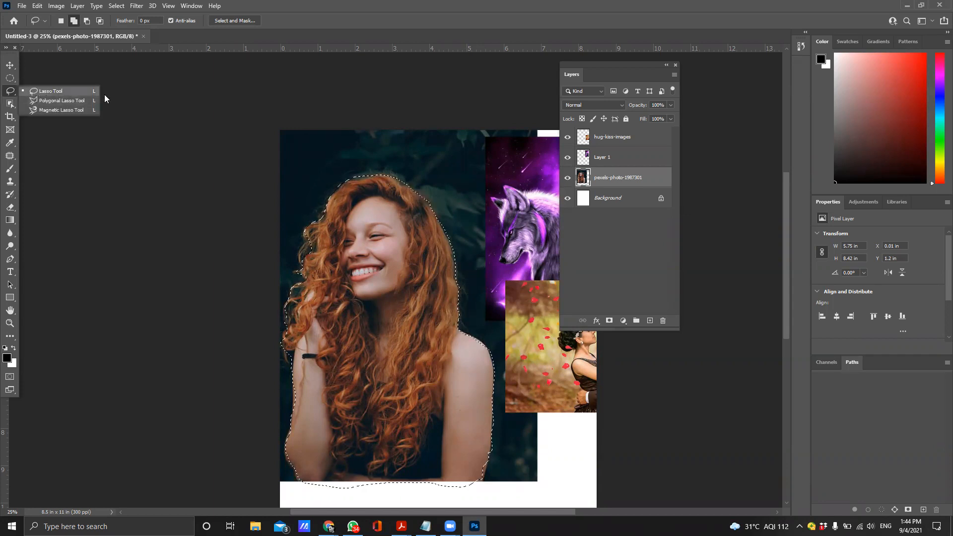
{"action": "left_click", "coordinate": [262, 78]}
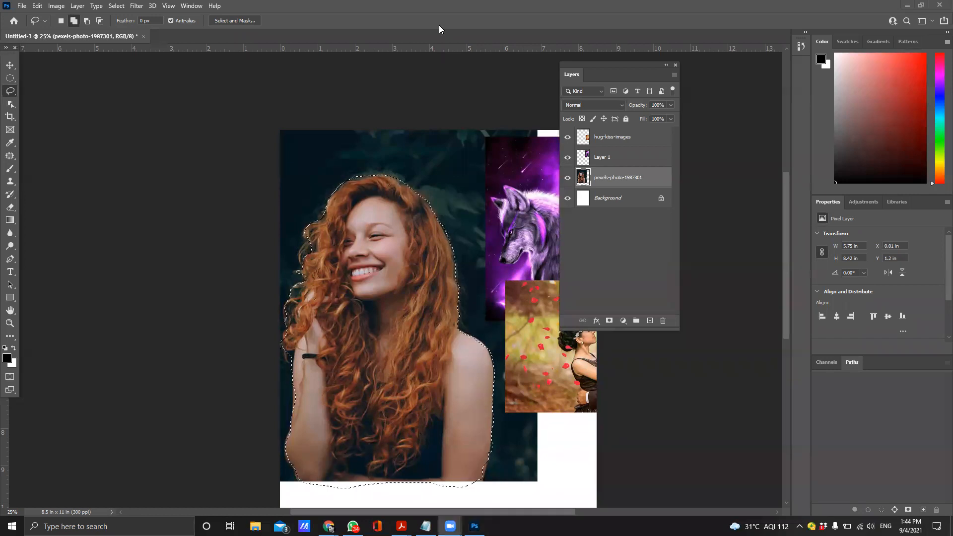
{"action": "key", "text": "ctrl+d"}
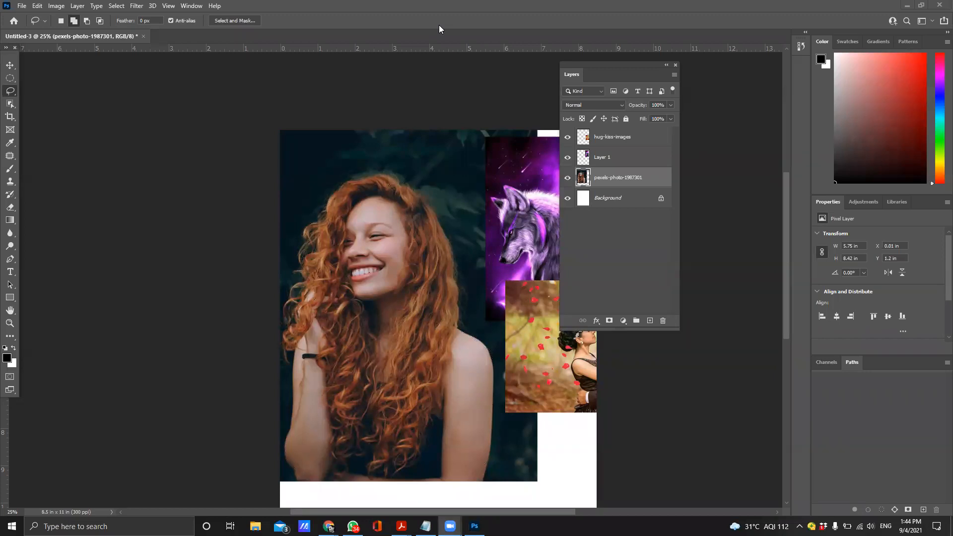